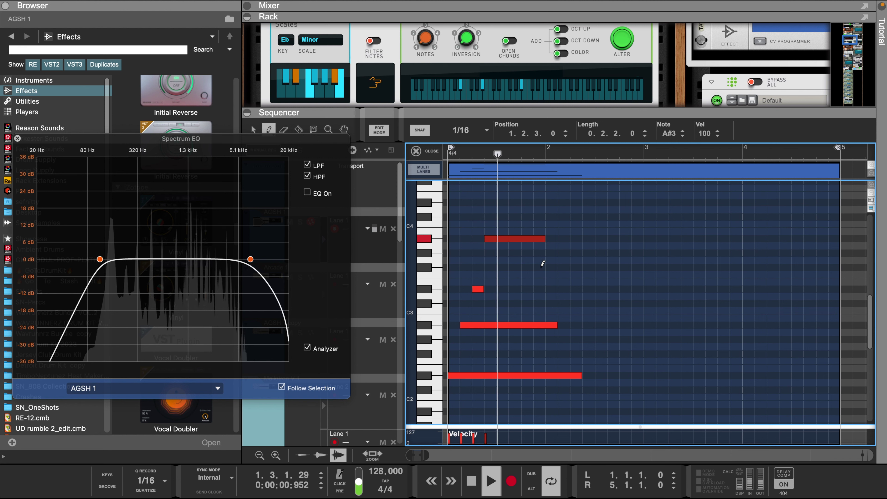
Step: Draw F3, B2 and F#3 notes around the start of bar 2, and extend the F3 note's start back to 1.4.1
key("space")
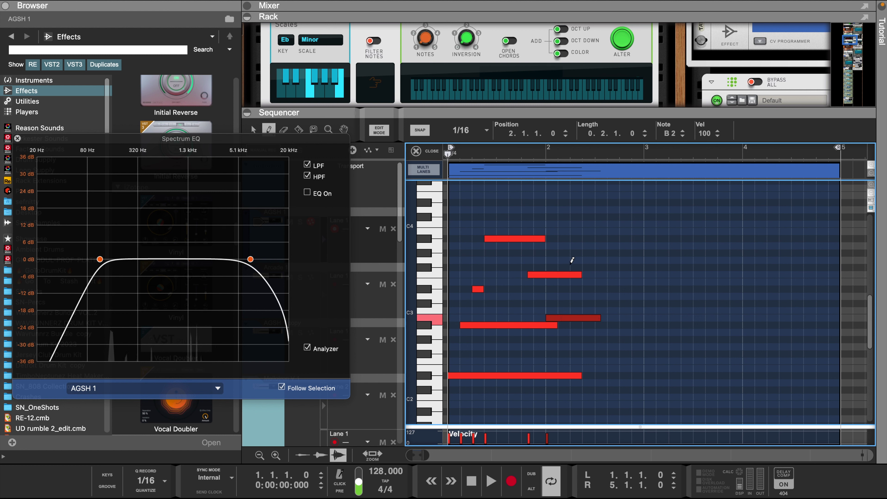
key("space")
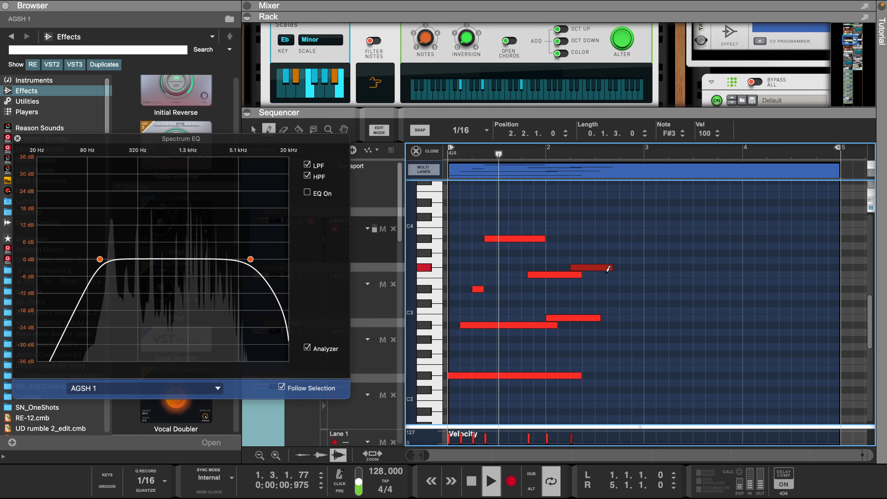
key("q")
key("space")
left_click(553, 274)
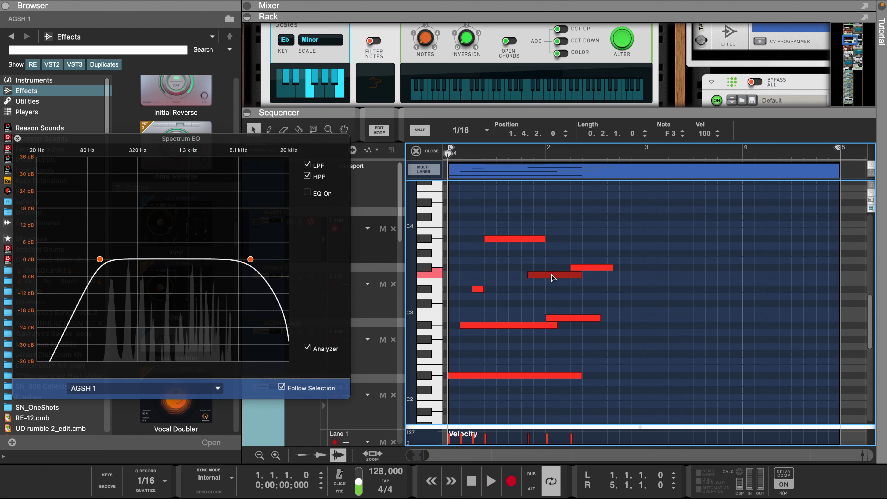
left_click_drag(526, 274, 521, 276)
key("space")
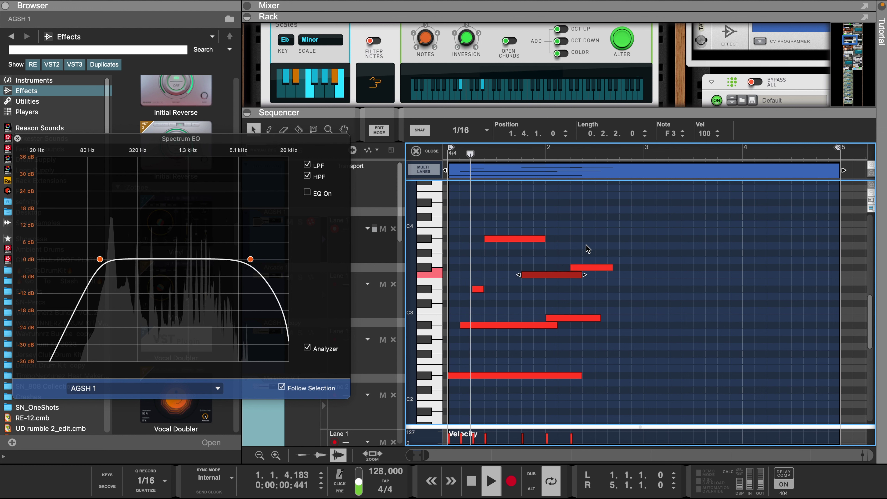
Step: Copy two notes to the end of bar 2: G#3 at 2.4.1 with length 0.1.0 and G#2 at 2.3.1 with length 0.2.0
left_click_drag(620, 253, 661, 253)
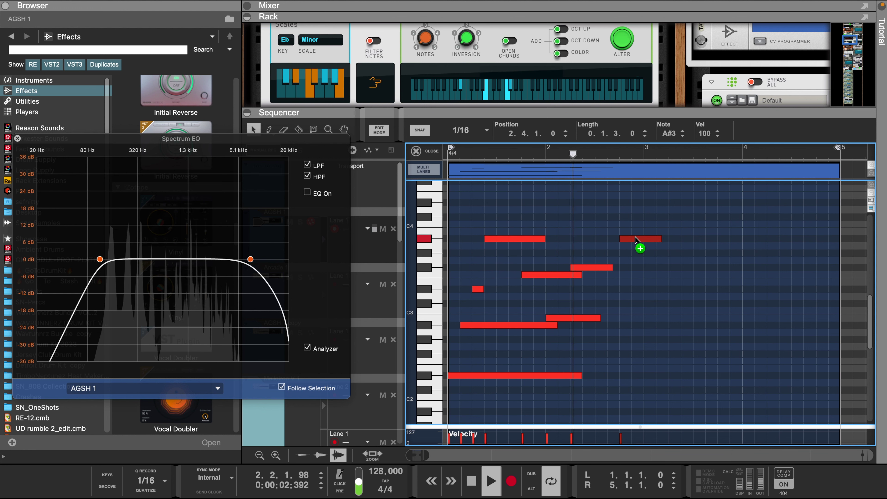
key("space")
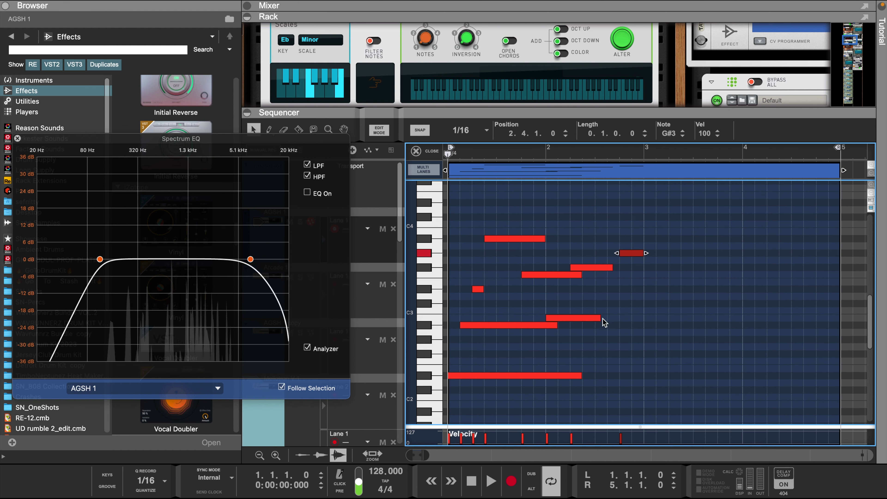
left_click_drag(555, 317, 604, 337)
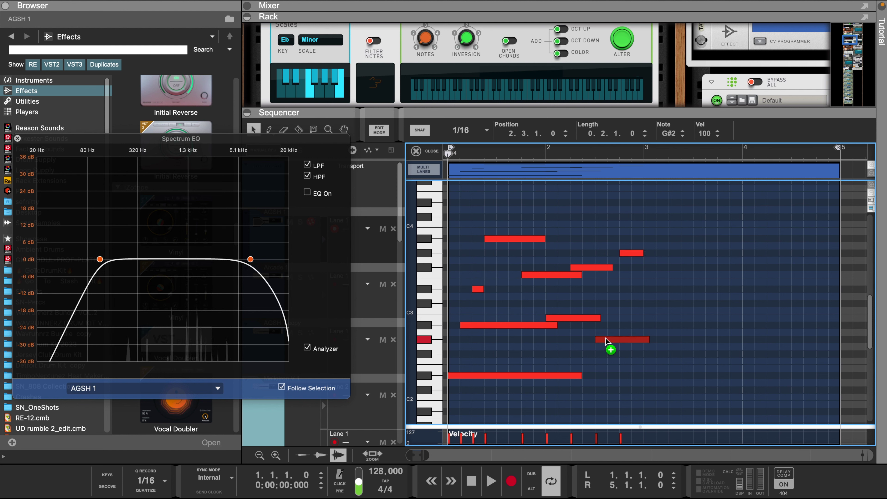
key("space")
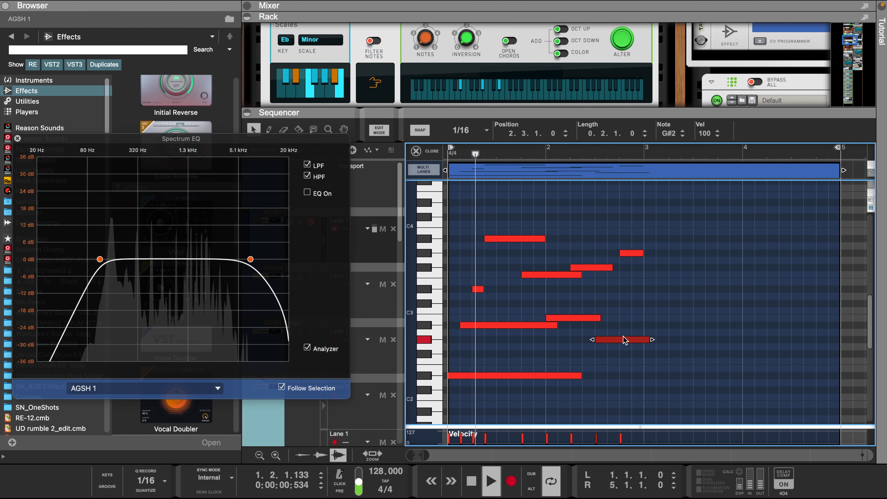
left_click_drag(654, 339, 646, 340)
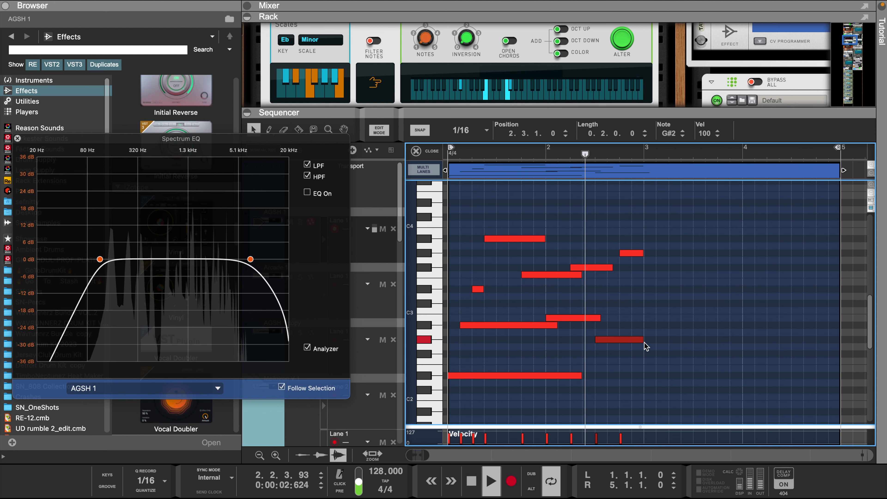
key("space")
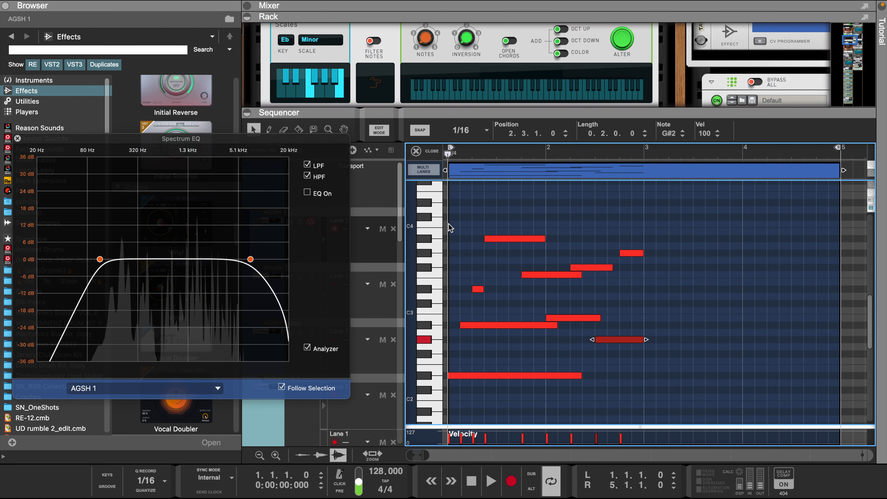
Step: Duplicate all the notes of bars 1 and 2 into bars 3 and 4
left_click_drag(448, 221, 653, 398)
key("ctrl+d")
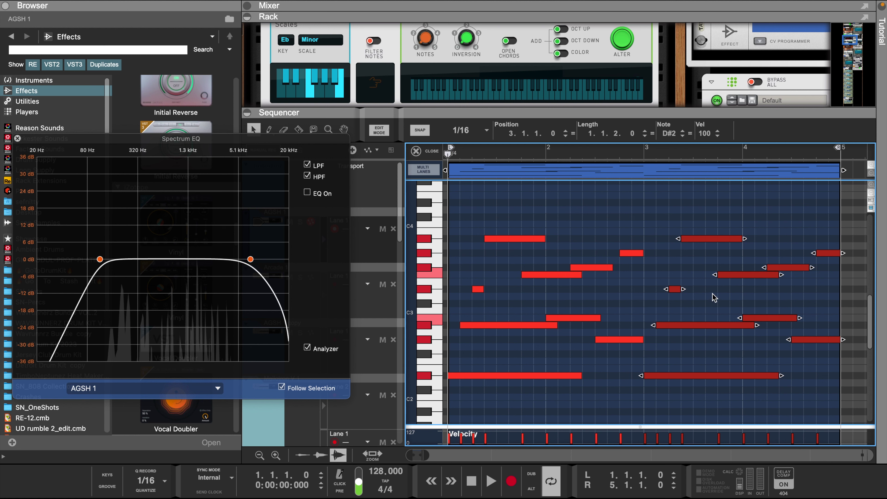
left_click(706, 301)
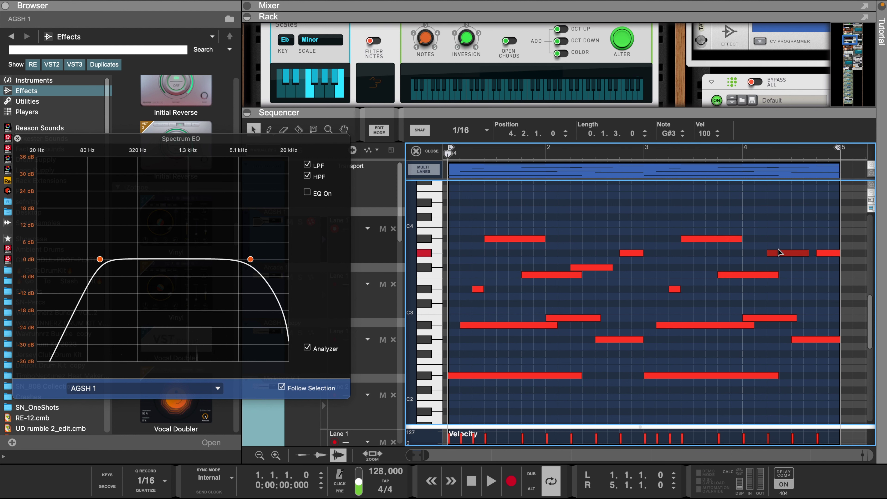
Step: Vary the melody in bar 4 by moving the note at 4.2.1 to G#3 and the note at 4.4.1 to D#3
left_click_drag(827, 252, 825, 266)
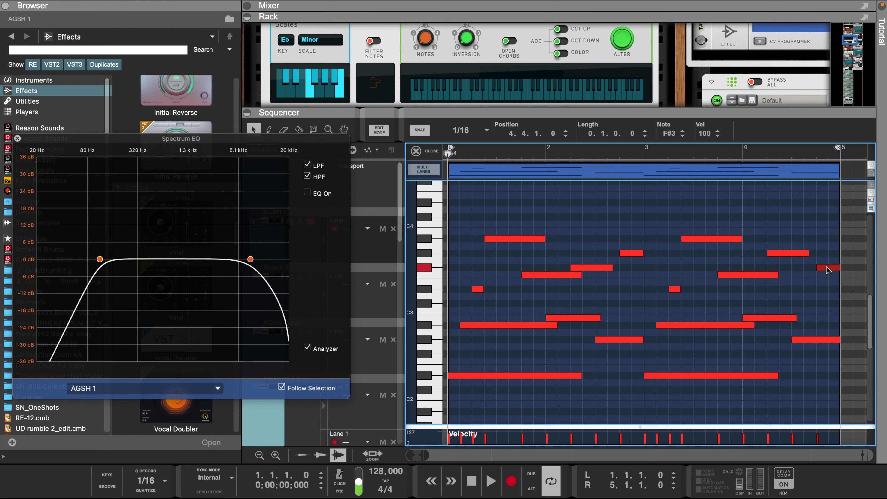
key("space")
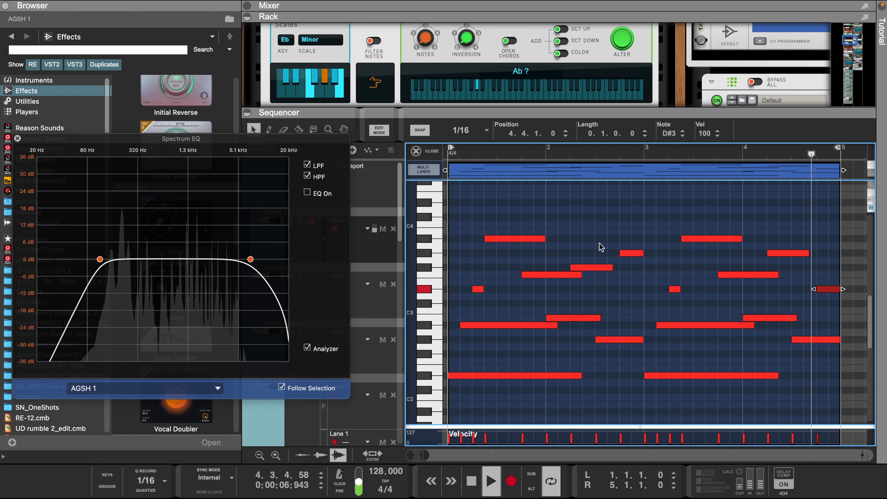
Step: Close the Spectrum EQ window, enlarge the rack and look through the AGSH 1 insert effects up to Audiomatic
left_click(18, 139)
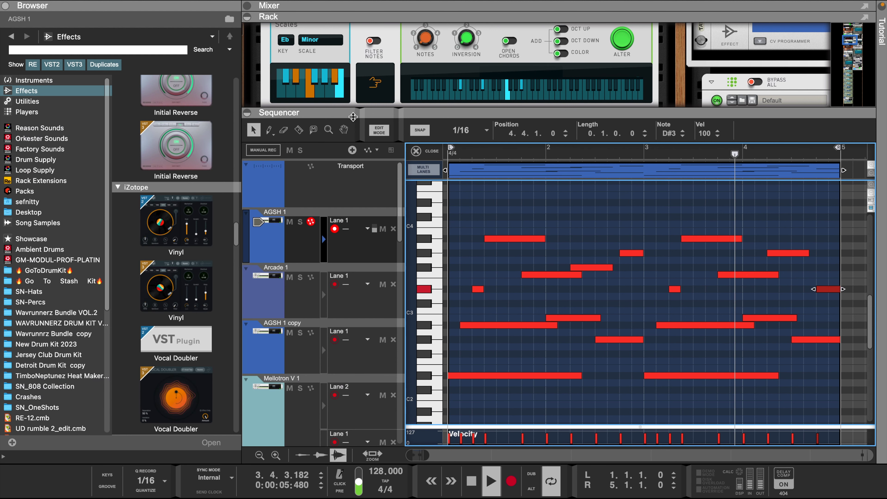
left_click_drag(375, 120, 374, 252)
scroll(399, 98, "down", 10)
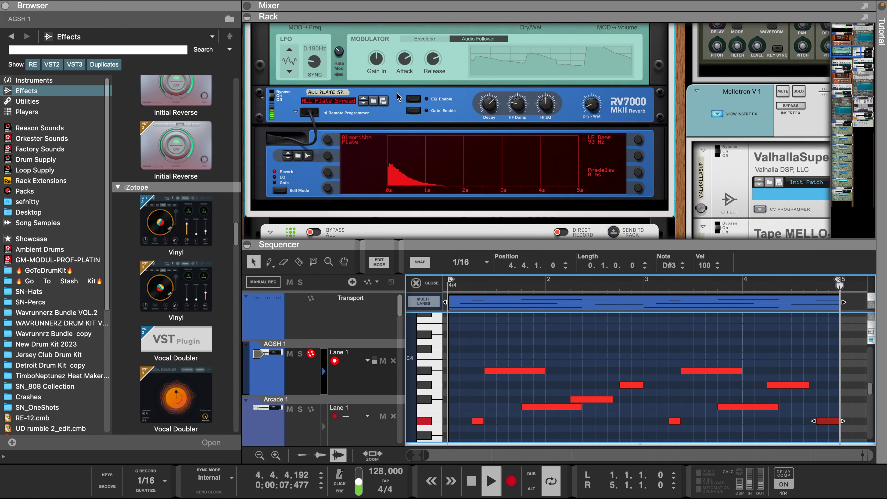
scroll(399, 97, "up", 10)
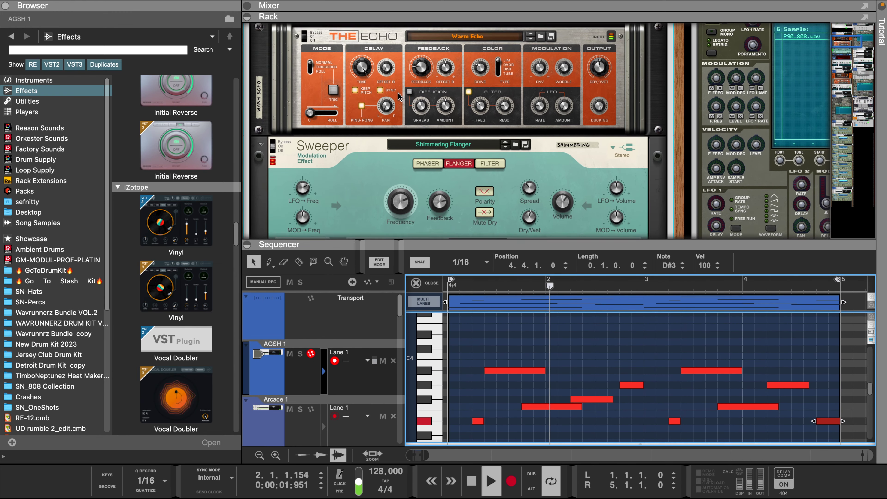
scroll(399, 97, "up", 1)
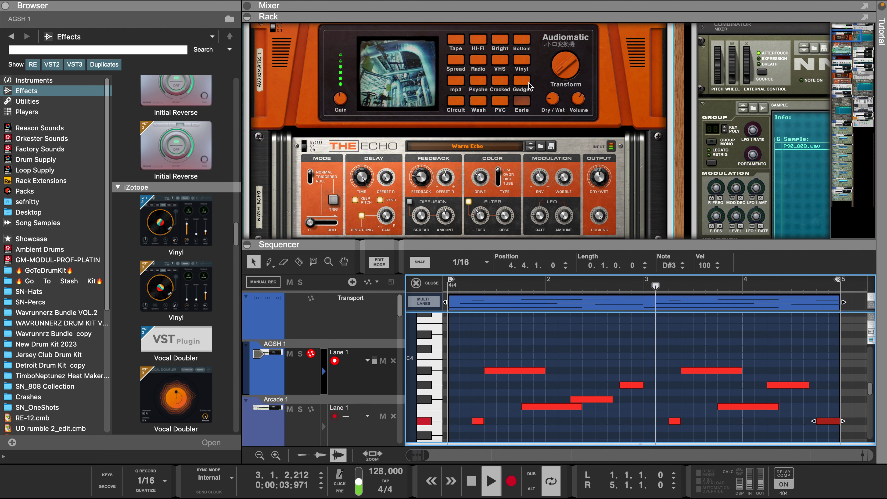
Step: Audition the Gadget, Tape, mp3 and Spread presets on Audiomatic, and return it to Eerie
left_click(521, 81)
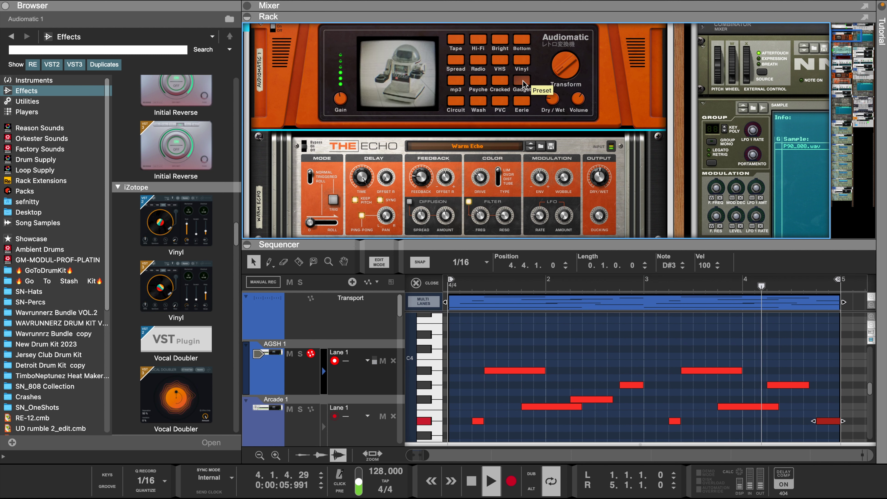
left_click(455, 40)
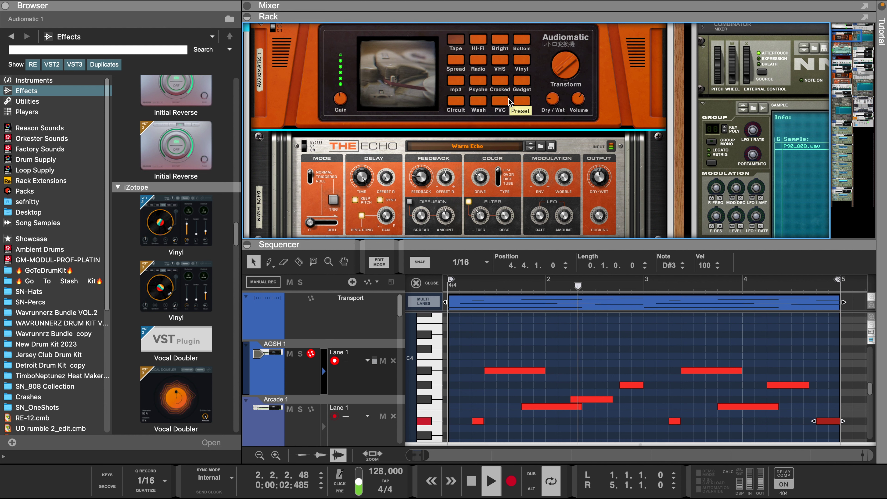
left_click(456, 81)
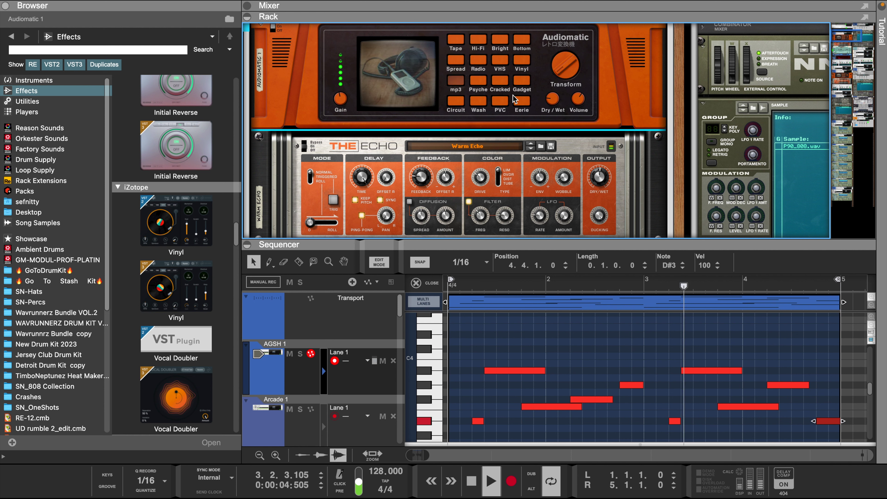
left_click(455, 62)
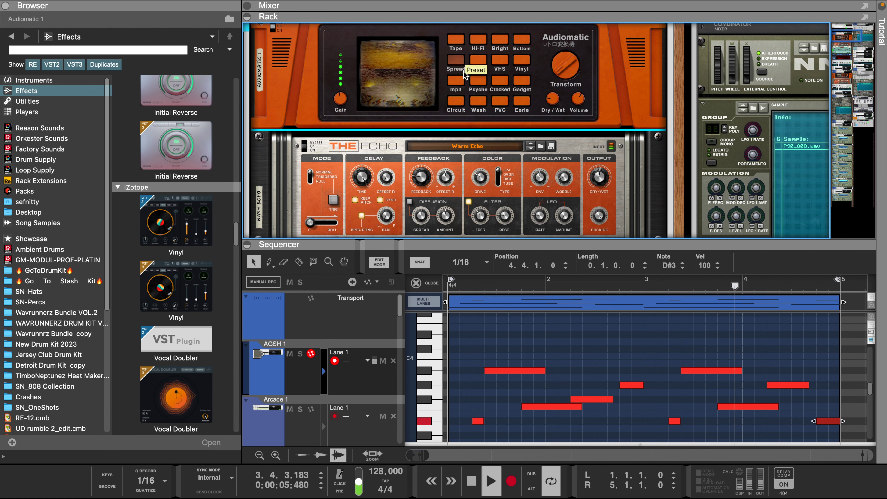
left_click(525, 102)
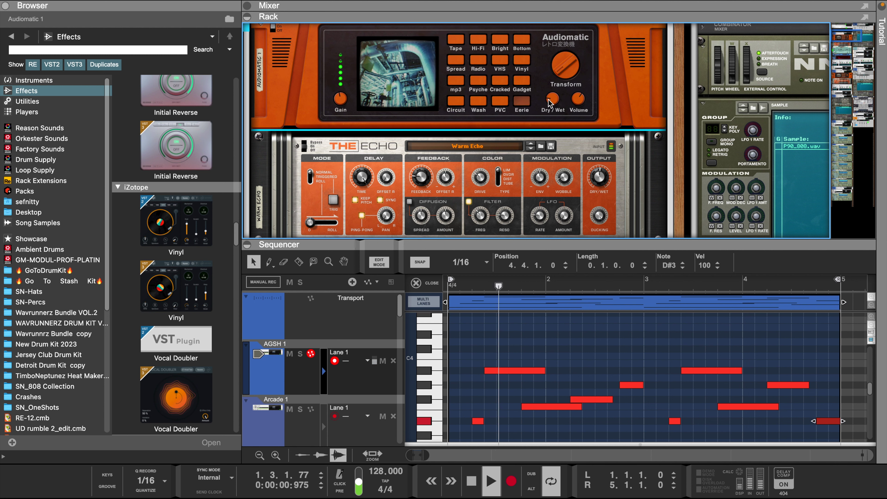
mouse_move(551, 99)
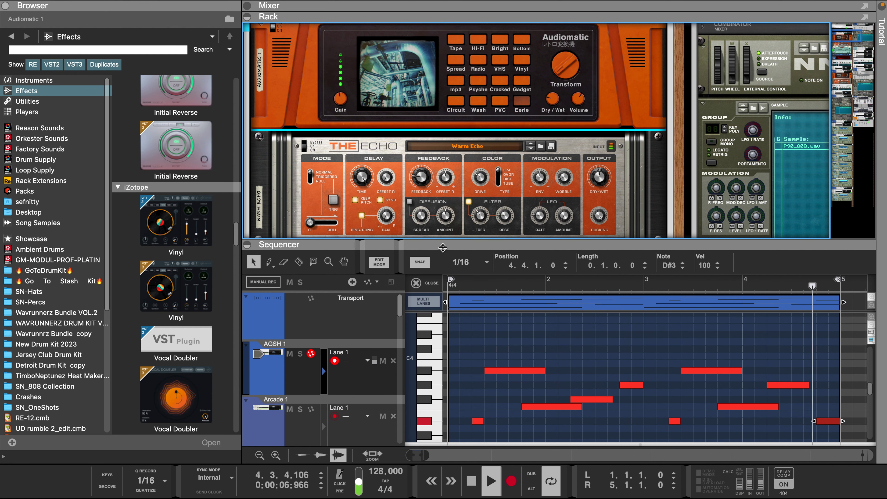
Step: Raise the low-pass filter frequency in the AGSH 1 channel's Spectrum EQ
left_click_drag(427, 240, 427, 174)
scroll(468, 115, "up", 10)
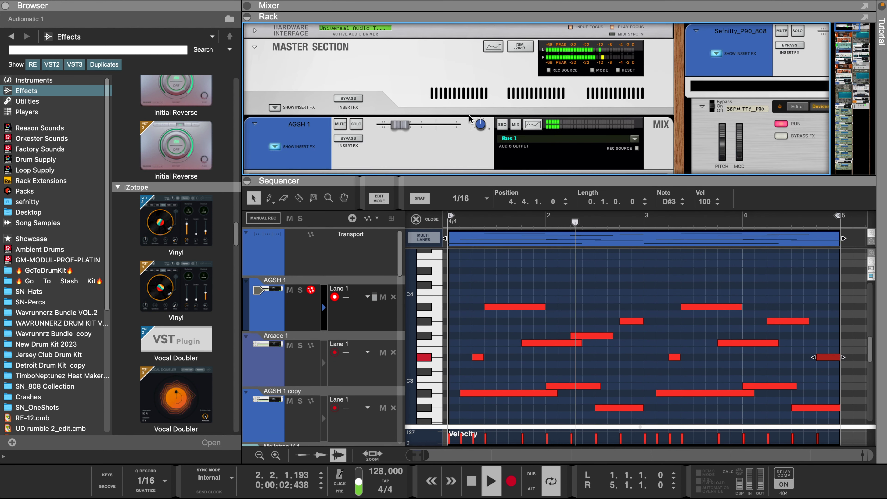
left_click(534, 124)
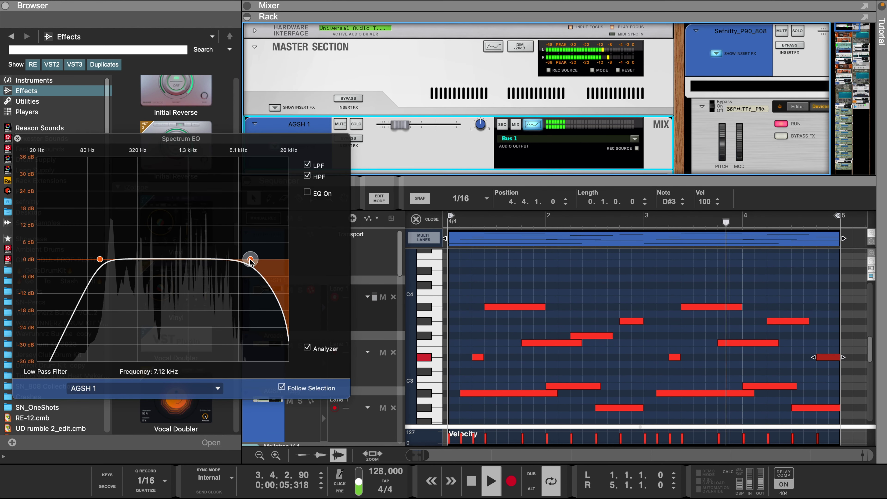
left_click_drag(251, 259, 273, 264)
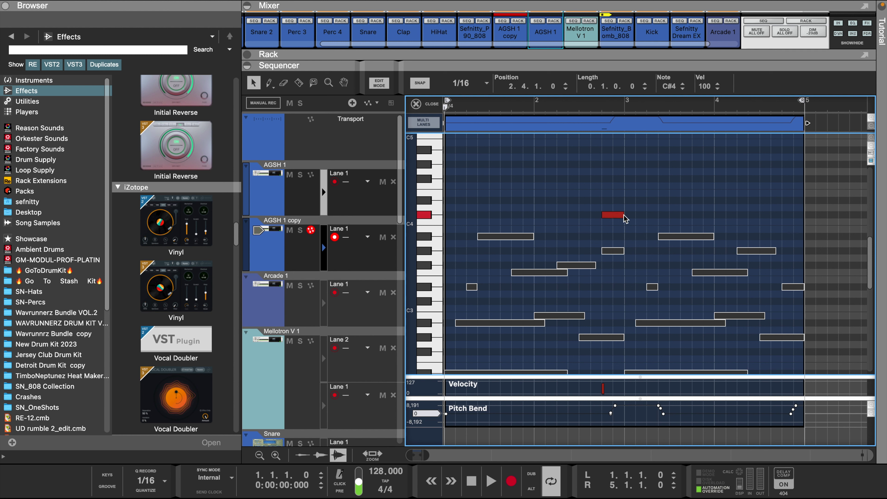
Step: Copy the C#4 note in the AGSH 1 copy clip to F#4 at 4.4.1, and raise both notes' velocity to 127
key("space")
left_click_drag(624, 215, 786, 179)
left_click(268, 86)
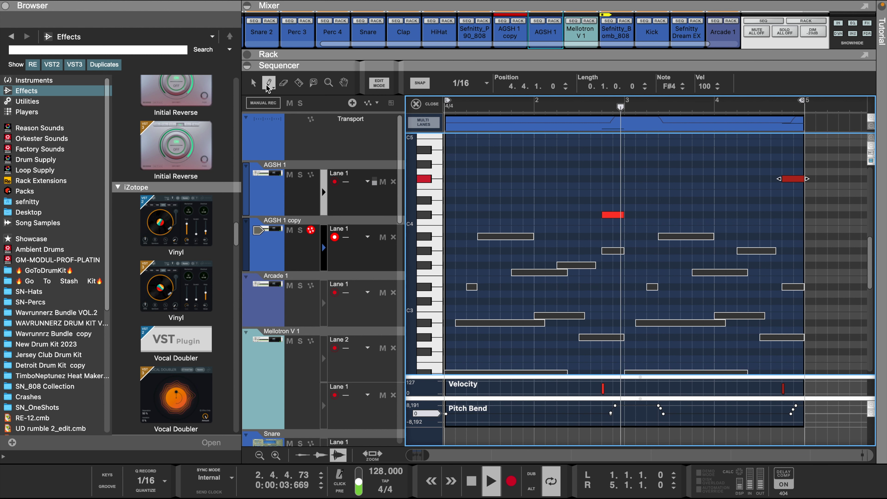
left_click_drag(594, 381, 625, 342)
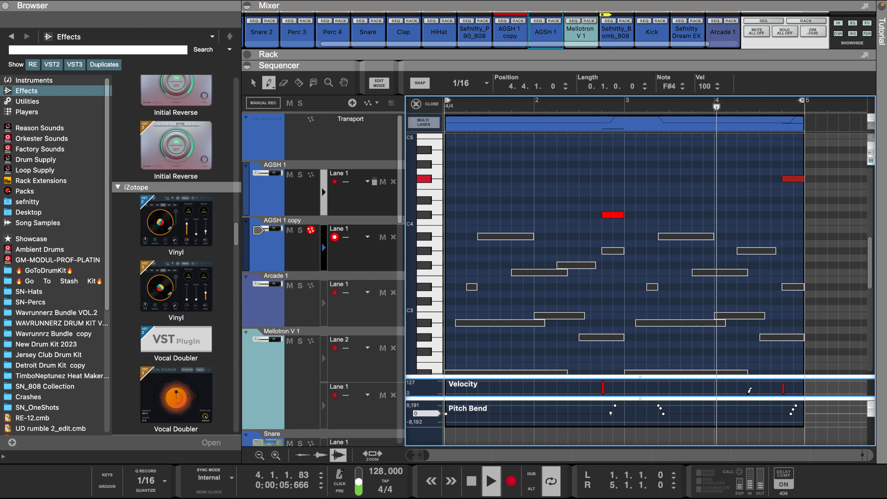
left_click_drag(765, 388, 787, 372)
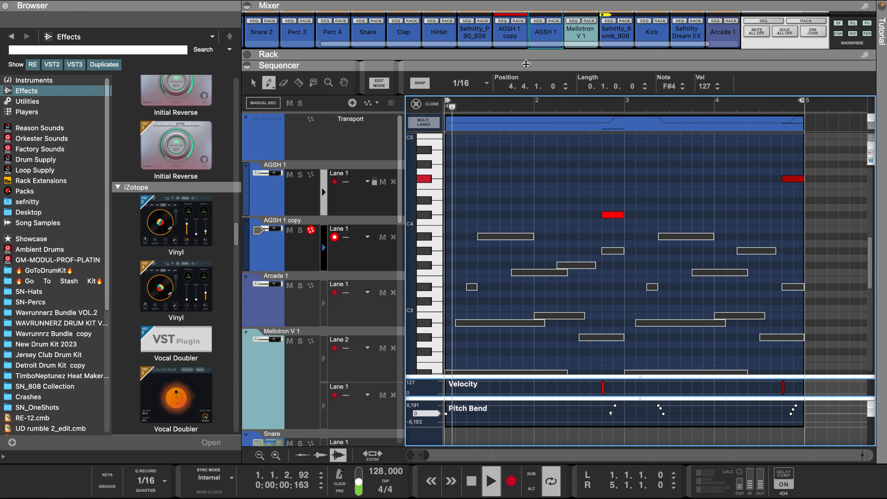
Step: Raise the low-pass filter frequency of the AGSH 1 copy channel to about 13.80 kHz in the Spectrum EQ
left_click_drag(521, 70, 521, 152)
scroll(529, 98, "down", 6)
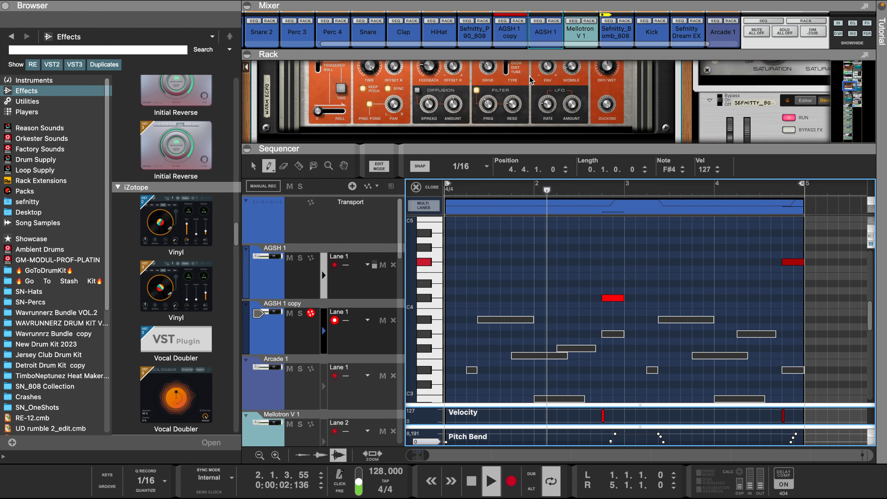
left_click(540, 92)
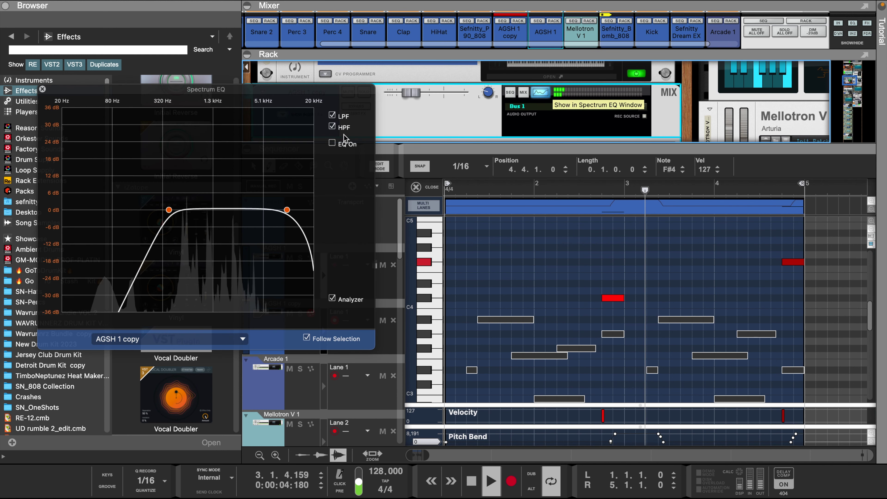
mouse_move(287, 210)
left_mouse_down()
mouse_move(296, 201)
mouse_move(288, 213)
mouse_move(299, 210)
left_mouse_up()
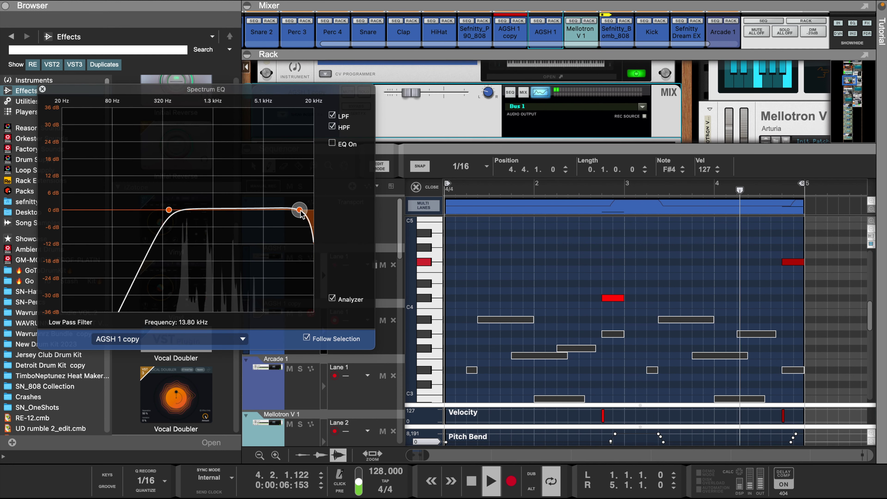
left_click(43, 90)
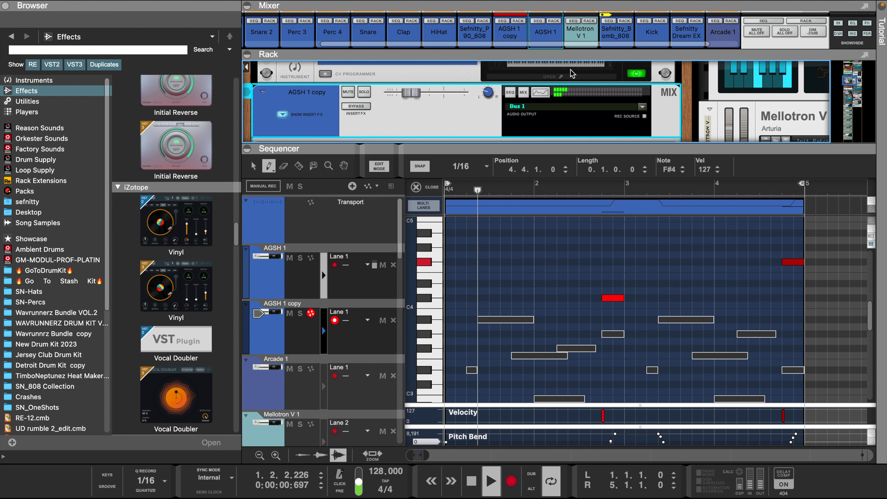
Step: Examine the insert effects of the AGSH 1 copy channel, including The Echo's dry/wet balance
left_click_drag(499, 150, 498, 257)
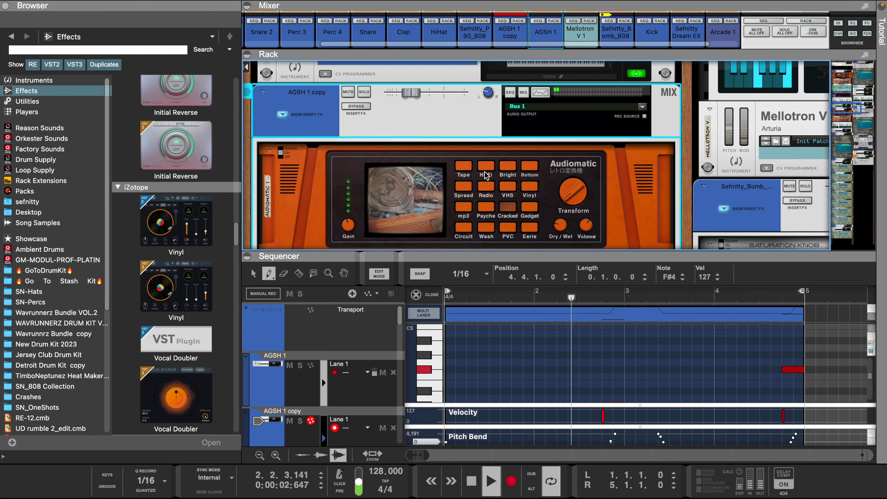
scroll(488, 173, "down", 5)
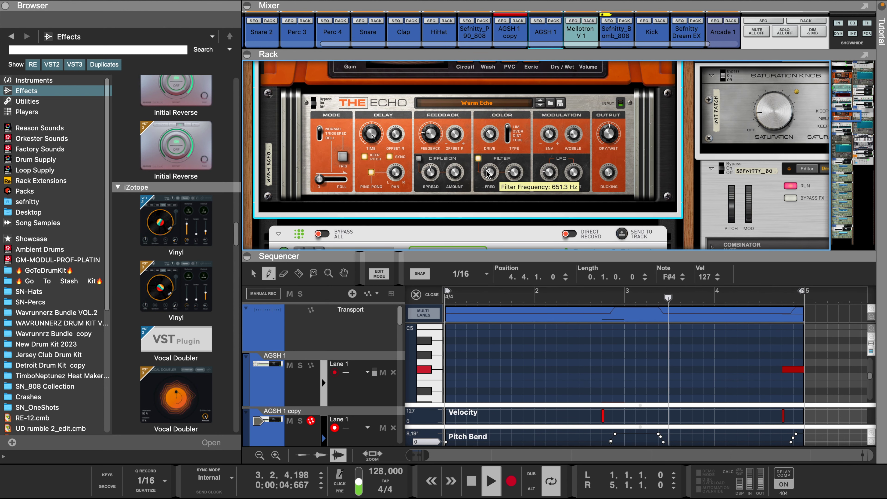
scroll(488, 174, "down", 3)
scroll(488, 174, "up", 4)
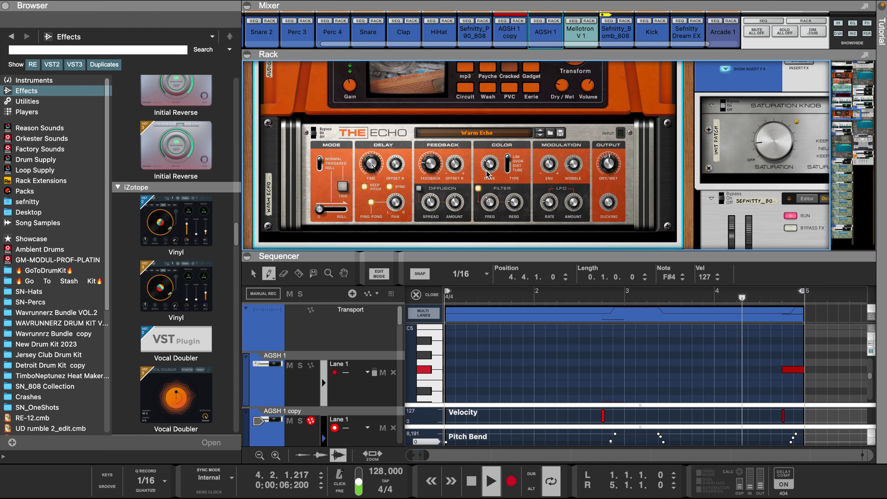
left_click(607, 171)
left_click_drag(609, 168, 609, 169)
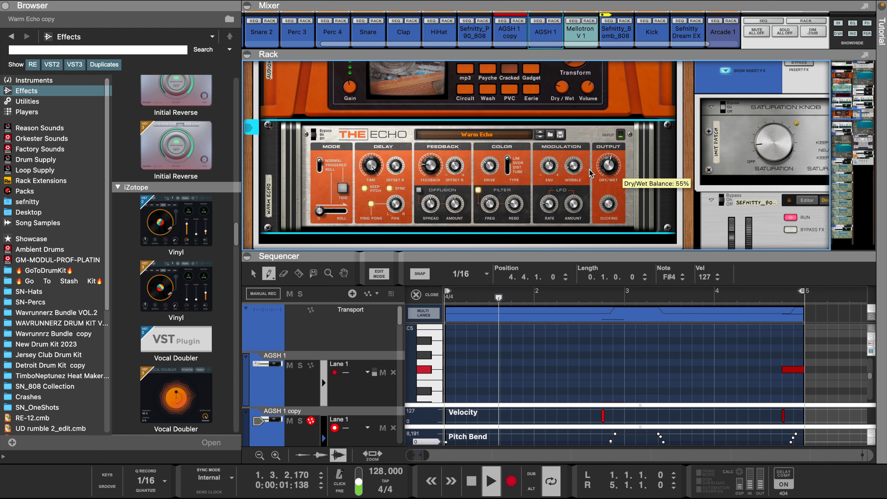
left_click_drag(537, 54, 545, 115)
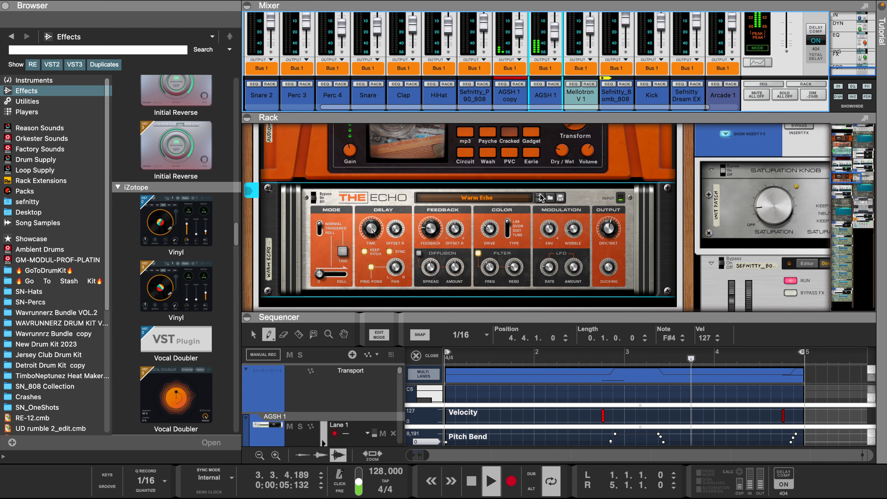
left_click(607, 237)
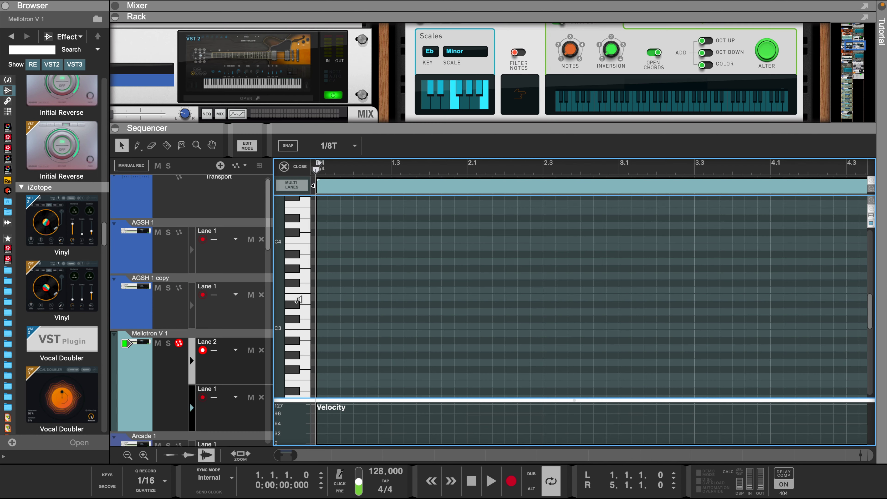
Step: Audition D#3 and F3, and draw four short D#3 notes in the second half of bar 1 of the Mellotron V 1 clip
left_click(297, 303)
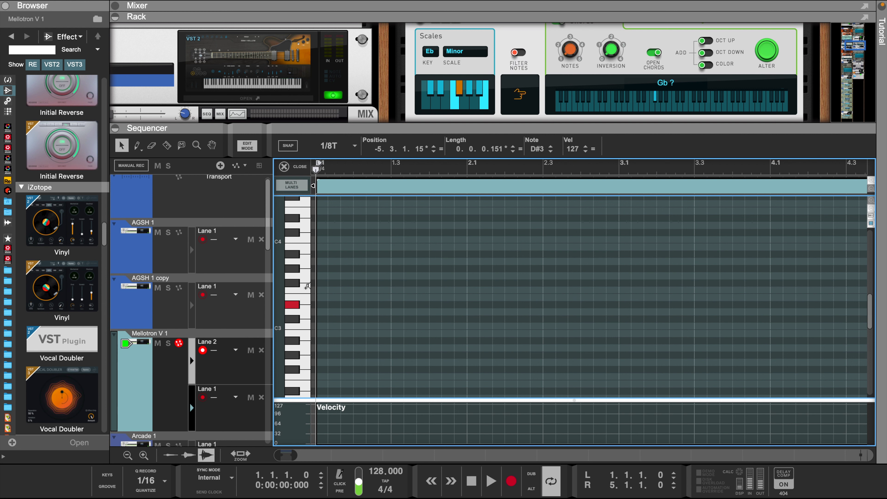
left_click(307, 287)
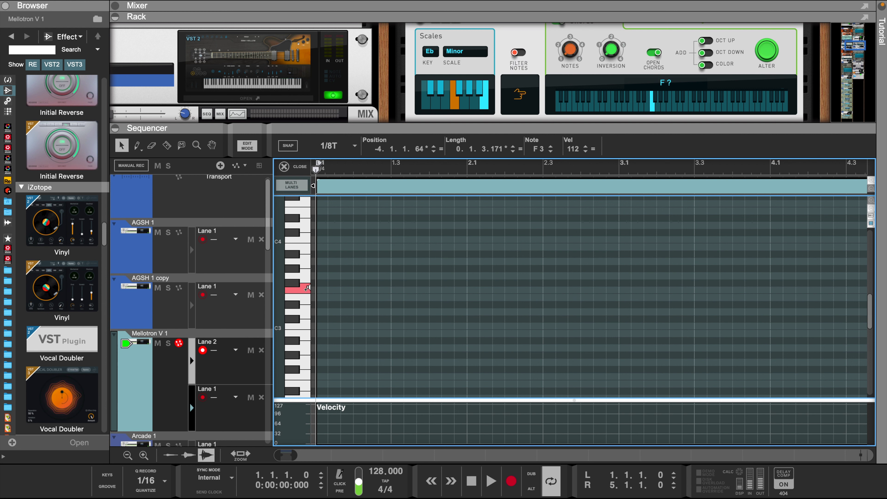
key("w")
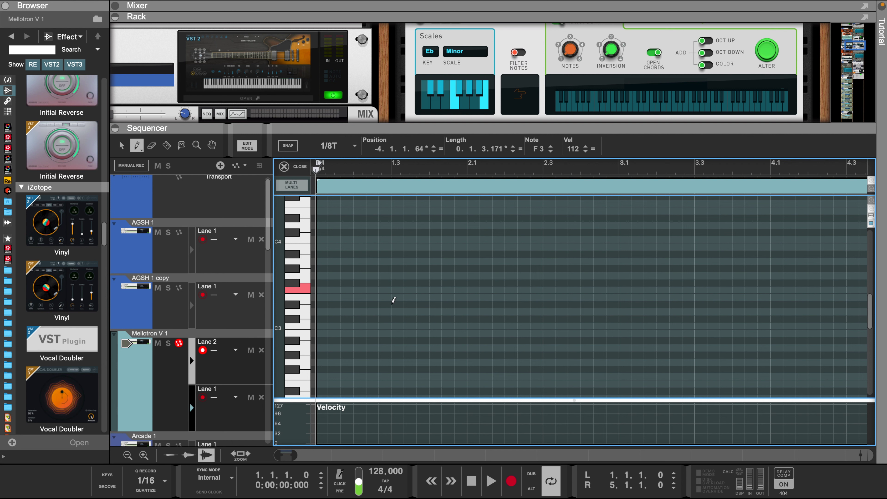
left_click(393, 304)
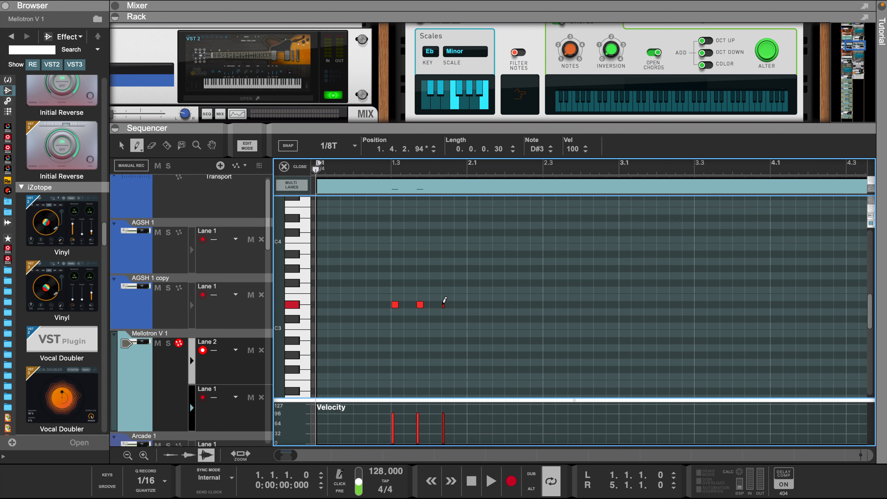
key("space")
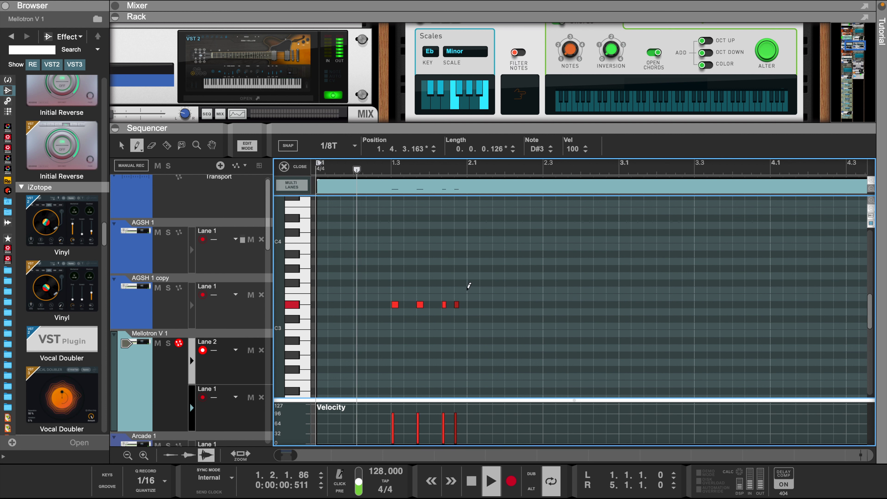
Step: Add a long F3 note at about 2.1 and a long F#3 note at about 2.3 to the Mellotron V 1 clip
mouse_move(468, 290)
left_mouse_down()
mouse_move(535, 286)
mouse_move(543, 278)
left_mouse_up()
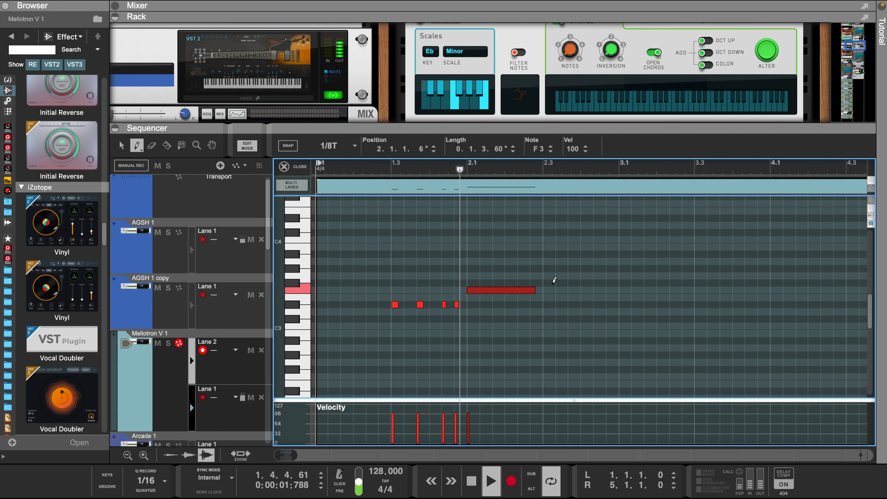
key("space")
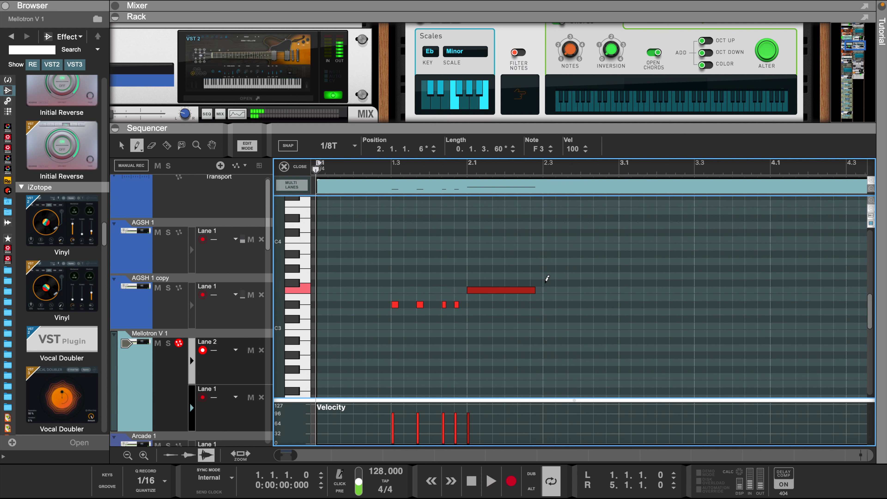
left_click_drag(546, 281, 621, 278)
key("space")
Step: Copy the whole Mellotron V 1 phrase two bars on to start at about 3.3, with D#3 as its last note at 4.3
key("q")
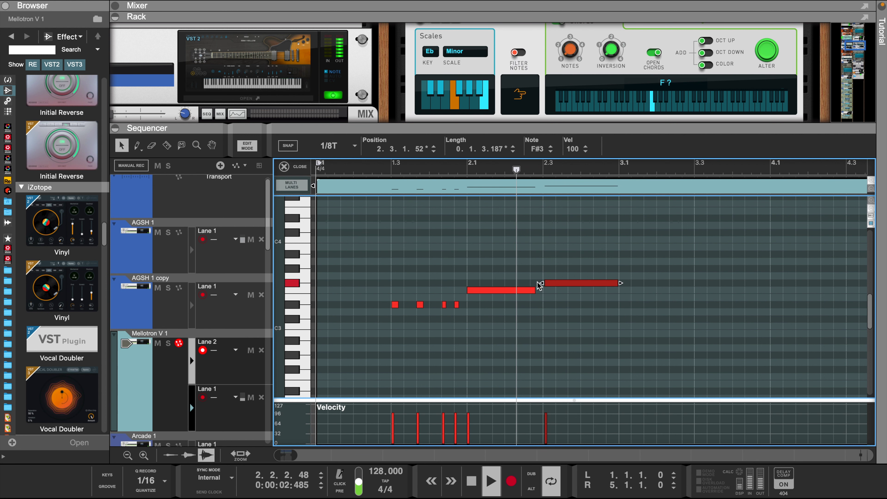
key("space")
left_click_drag(639, 243, 379, 351)
left_click_drag(393, 306, 703, 306)
scroll(702, 314, "right", 5)
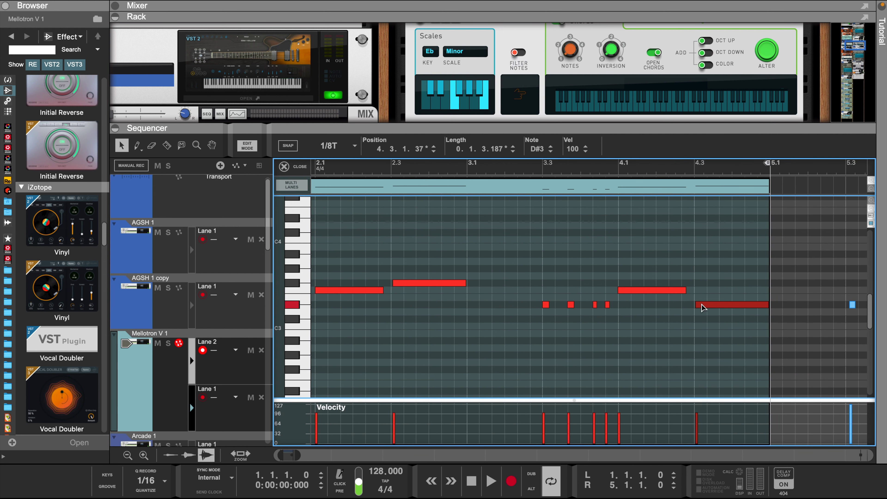
key("space")
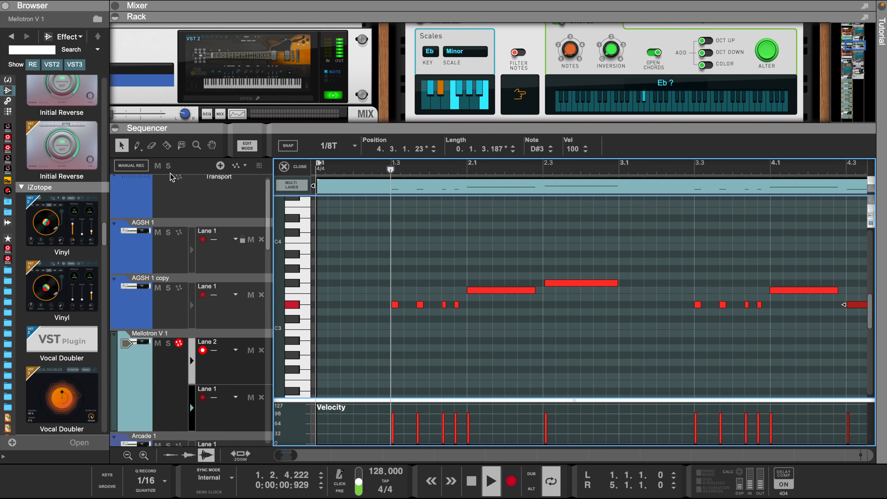
Step: Raise the velocity of all the Mellotron V 1 notes to 127, and move the last note at 4.3 down to C#3
left_click(136, 145)
mouse_move(377, 411)
left_mouse_down()
mouse_move(448, 348)
mouse_move(670, 437)
mouse_move(731, 345)
mouse_move(827, 386)
mouse_move(848, 387)
left_mouse_up()
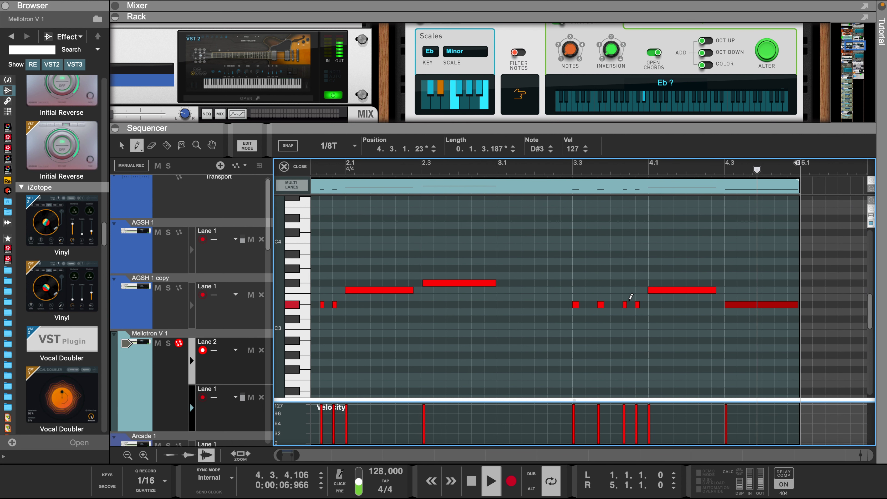
left_click(122, 146)
left_click_drag(724, 303, 727, 321)
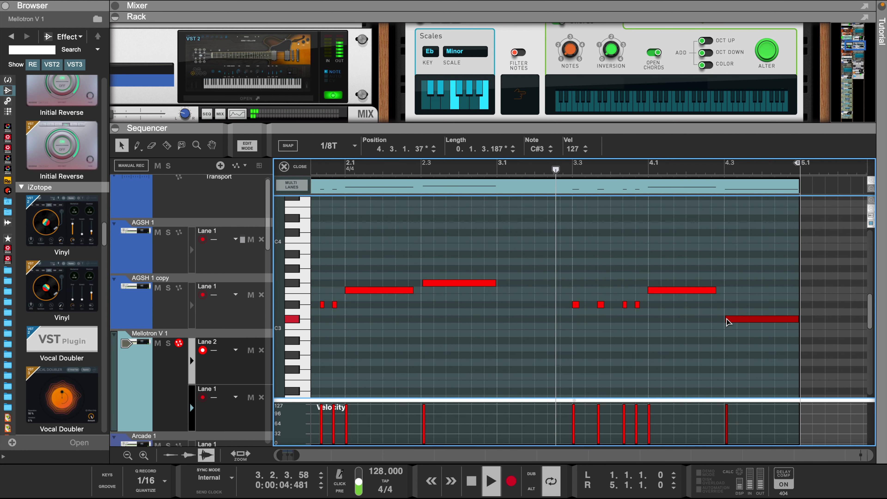
left_click(586, 264)
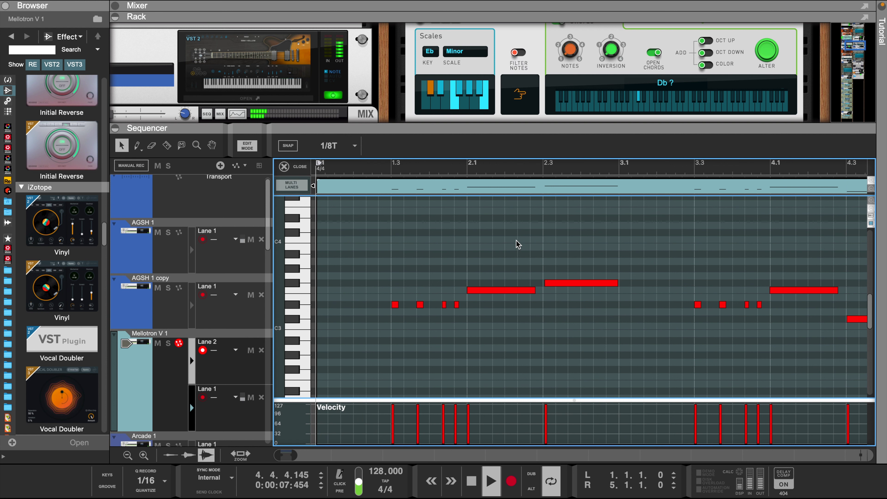
Step: Open the Mellotron V instrument on the Mellotron V 1 track to view its Strawberry Flutes patch, and hide the advanced section
left_click(147, 358)
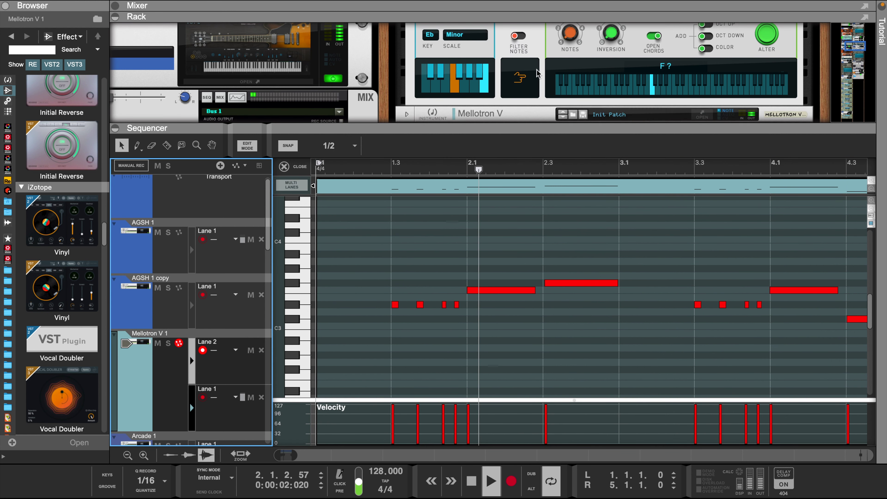
scroll(731, 119, "down", 2)
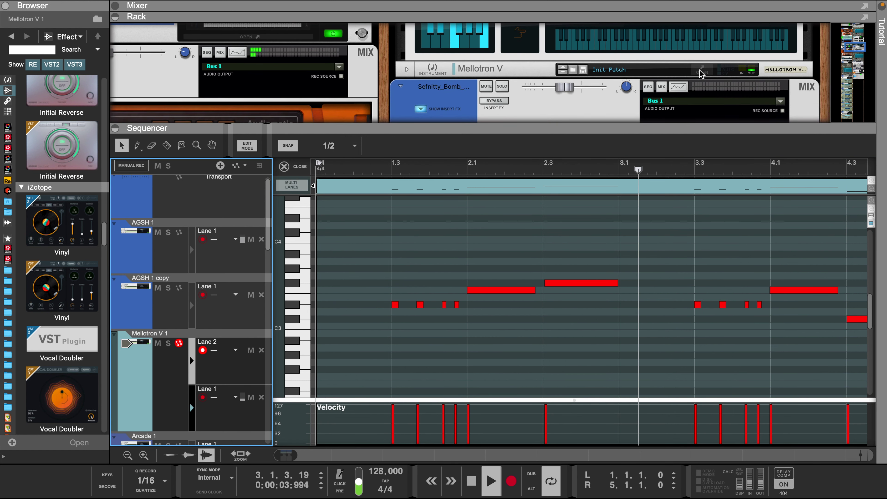
left_click(701, 72)
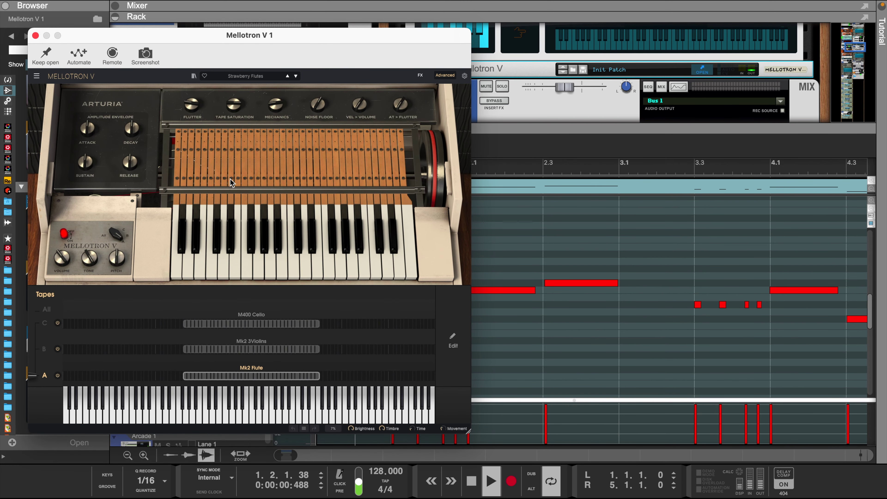
left_click(445, 75)
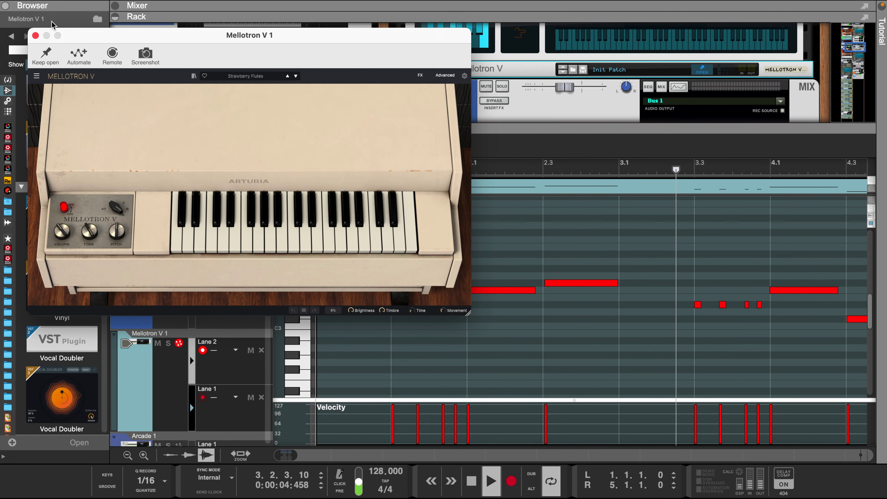
Step: In the Mellotron V 1 clip at bar 5, draw rising 1/16 notes A#3, C#4 and D#4 from 6.4.1 at velocity 127
left_click(440, 359)
left_click(410, 366)
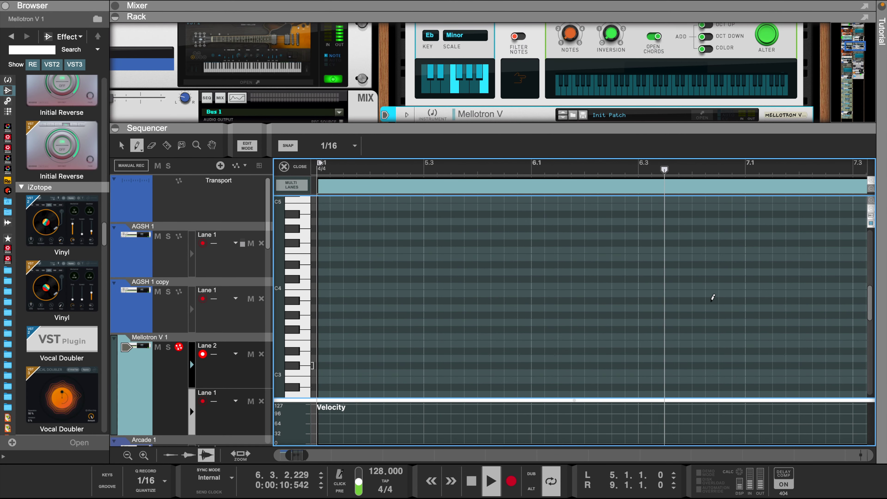
key("space")
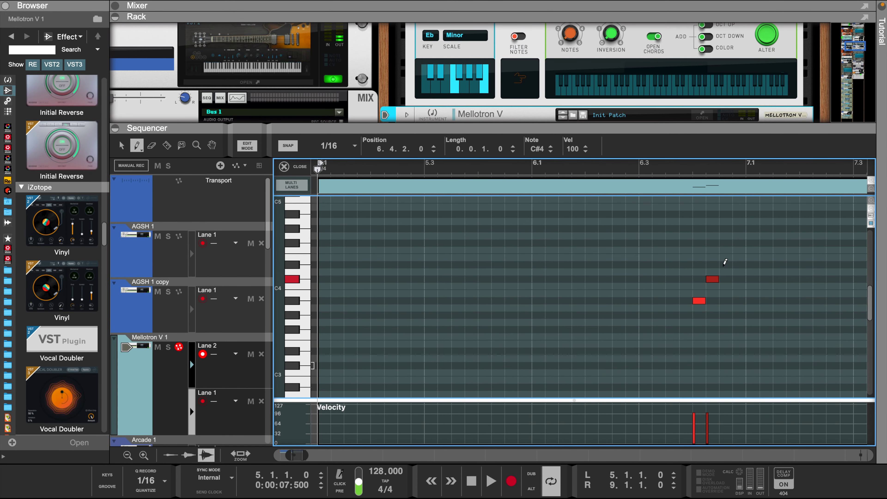
left_click(723, 264)
key("space")
left_click_drag(742, 412, 689, 366)
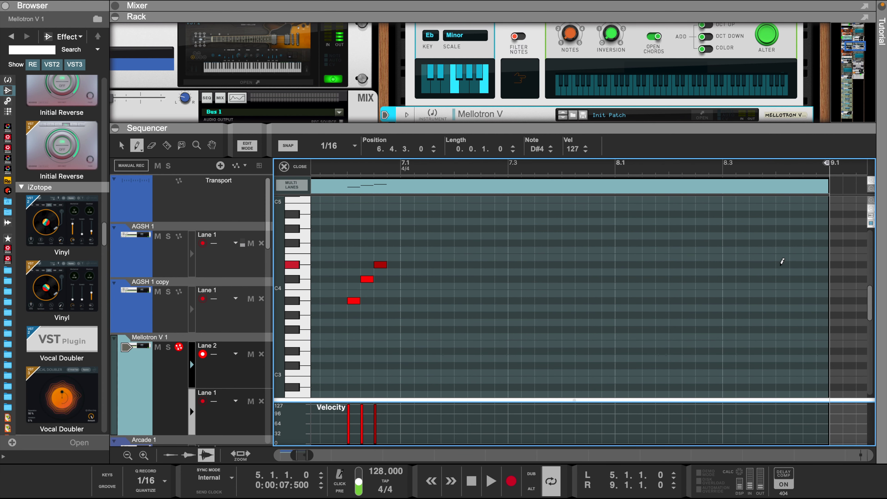
Step: Draw falling 1/16 notes D#4, C#4 and A#3 from 8.4.1 in the same clip, and raise their velocity to 127
left_click(781, 265)
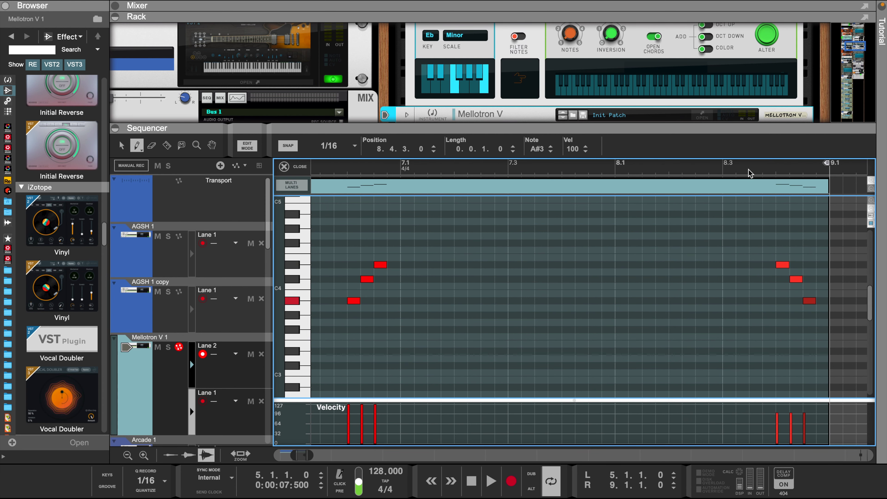
key("space")
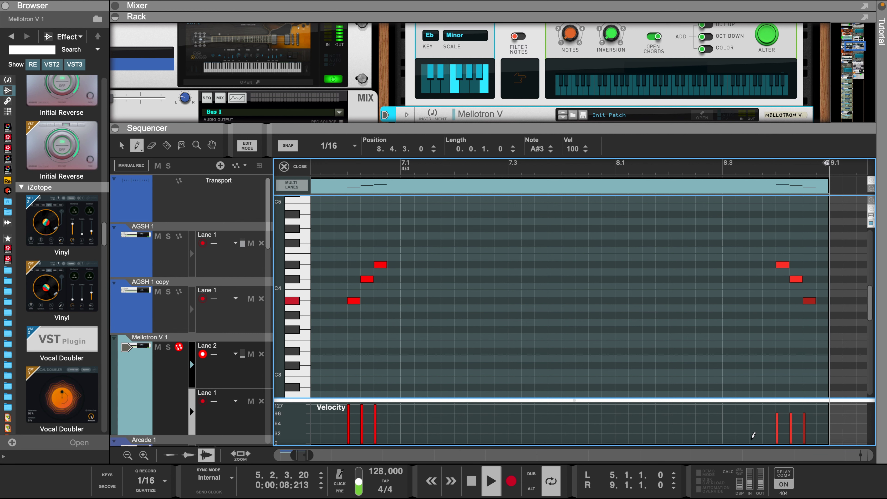
left_click_drag(753, 434, 816, 362)
scroll(375, 418, "left", 3)
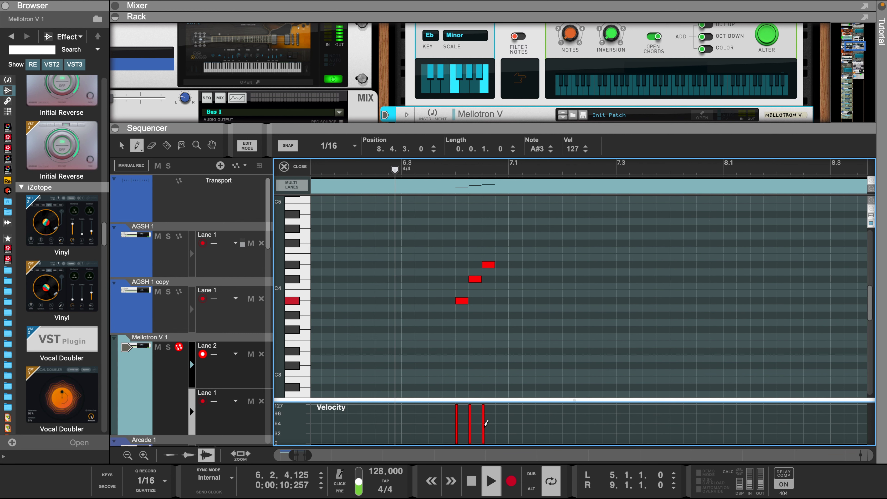
left_click(469, 415)
scroll(551, 407, "right", 5)
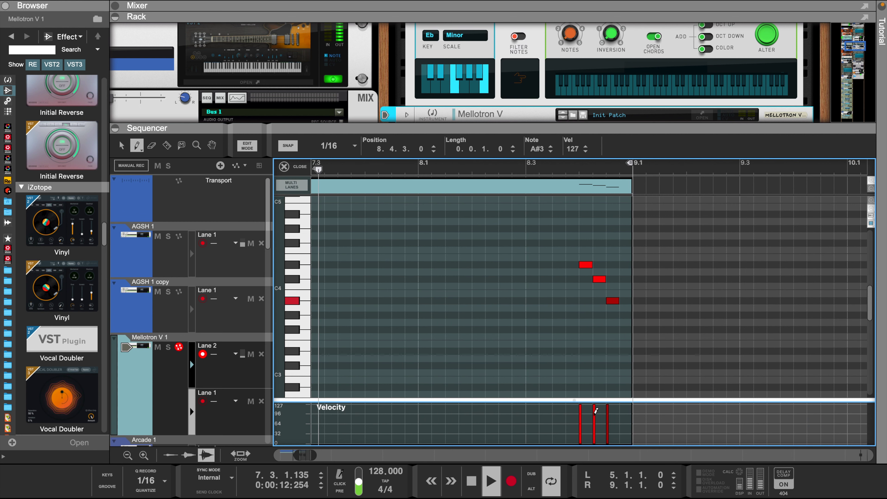
scroll(497, 337, "left", 6)
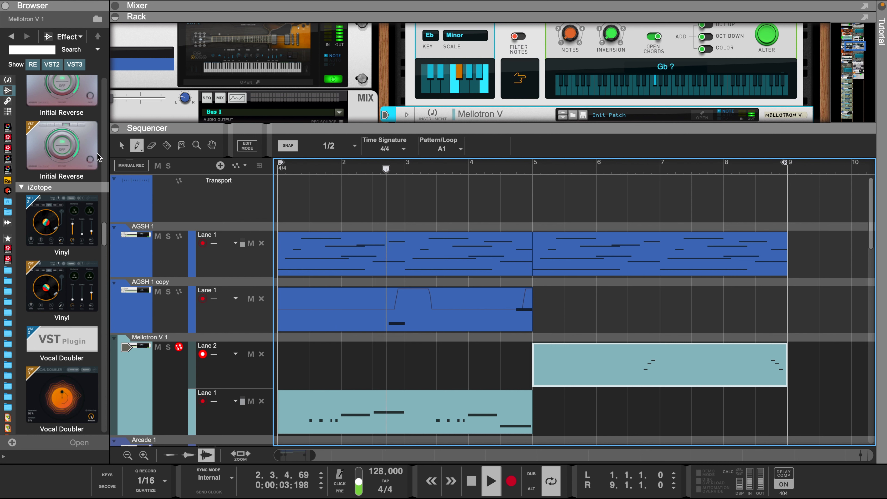
Step: Open the AGSH 1 copy clip, enlarge its velocity lane to check the notes, and return to the arrangement
left_click(122, 148)
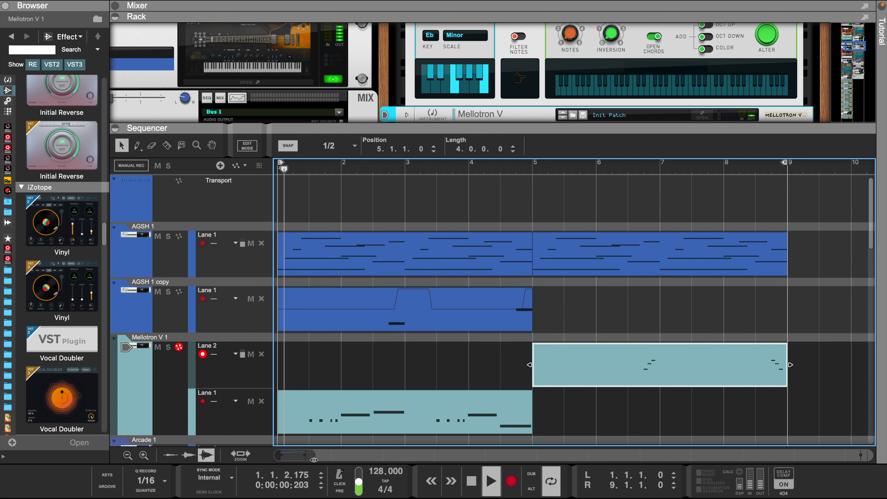
double_click(440, 311)
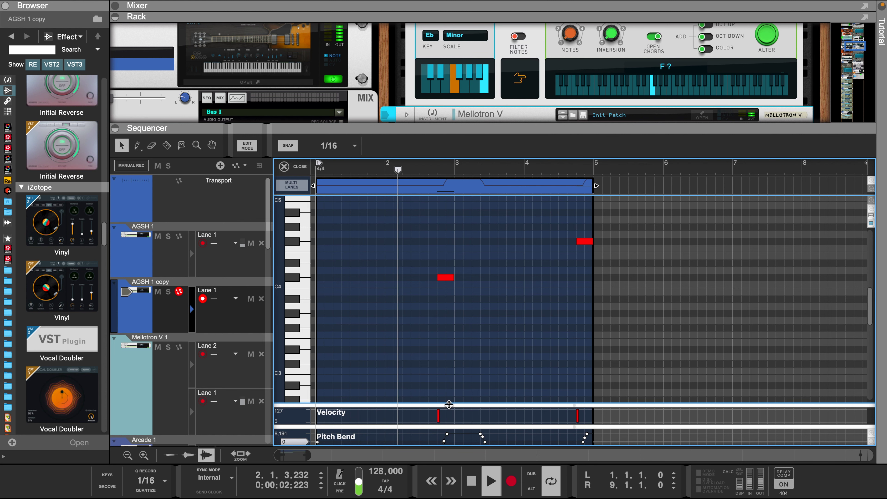
left_click_drag(449, 405, 453, 364)
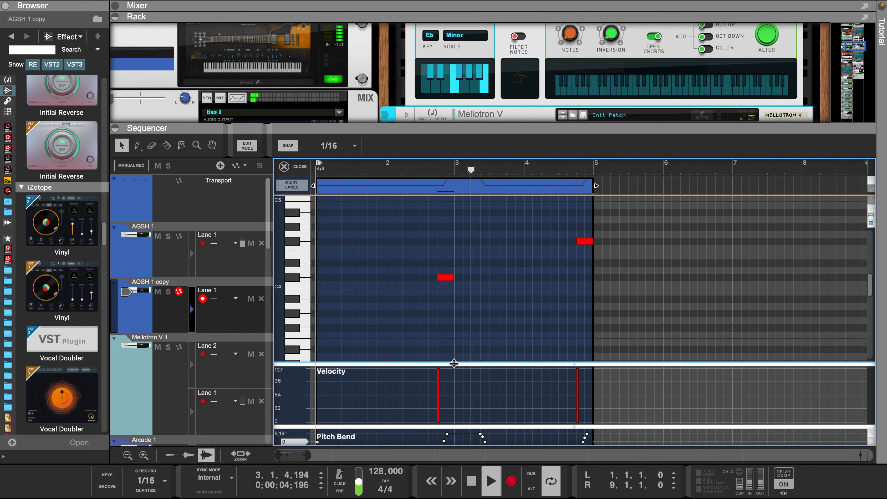
left_click(300, 169)
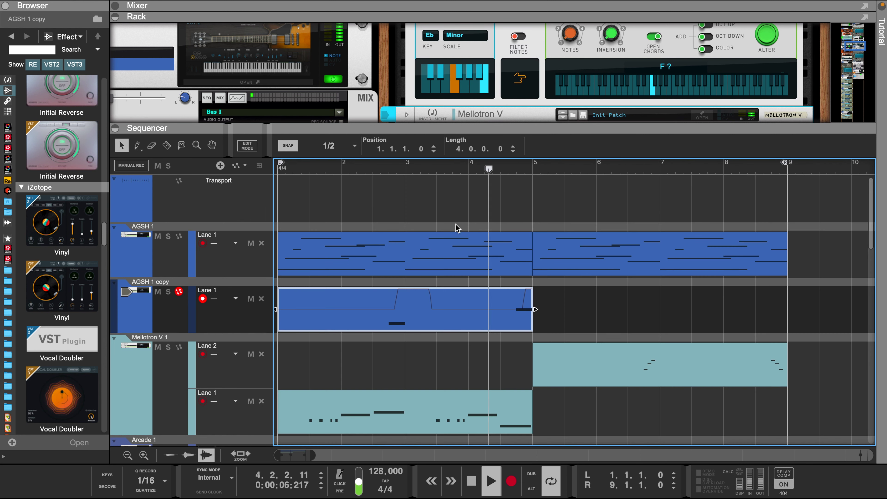
Step: Move the bar 5 AGSH 1 and Mellotron V 1 clips to bar 9, duplicate the four-bar sections through bar 16, and start playback
left_click_drag(582, 220, 813, 365)
left_click_drag(614, 232, 342, 428)
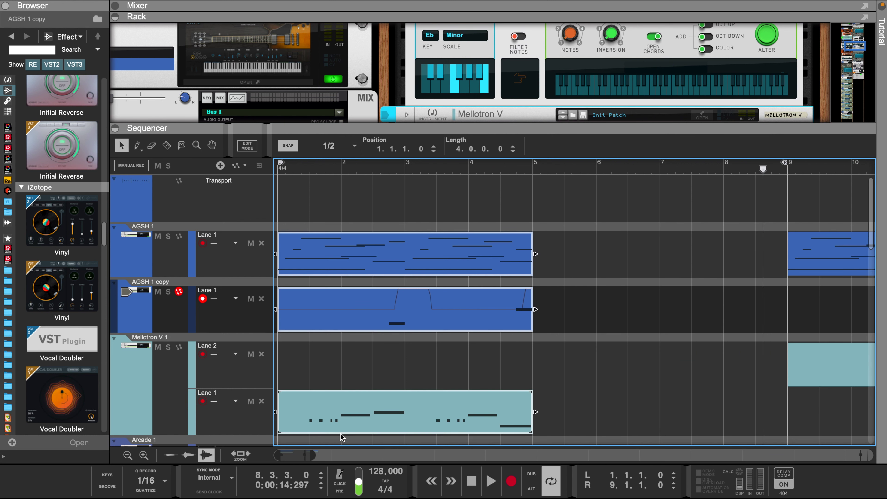
key("ctrl+d")
key("space")
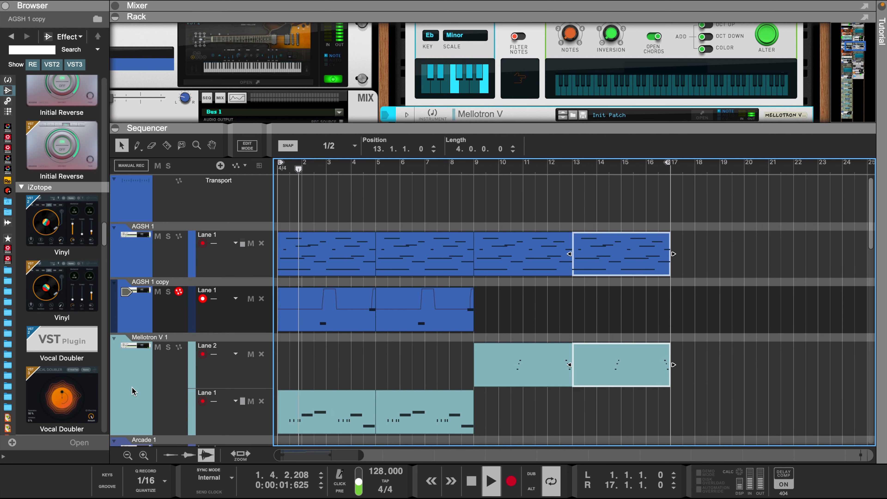
Step: Select the AGSH 1 copy track, show an enlarged mixer above the sequencer, and reduce the track heights
left_click(132, 387)
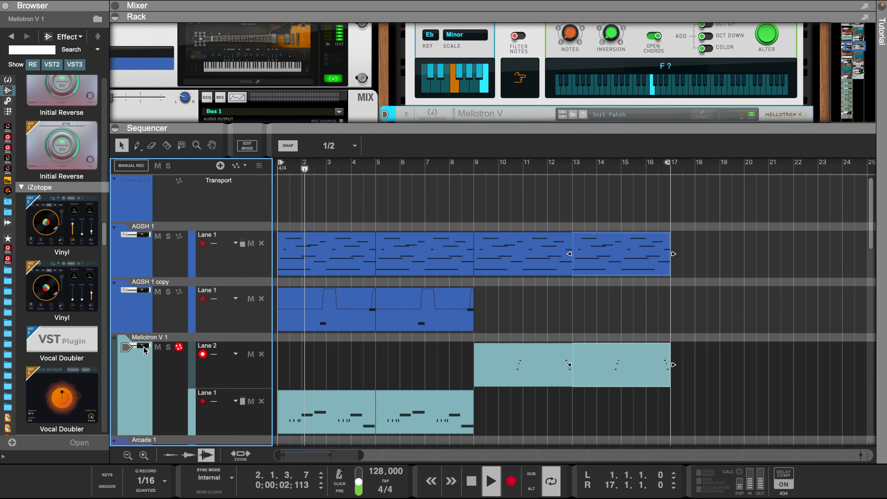
left_click(143, 314)
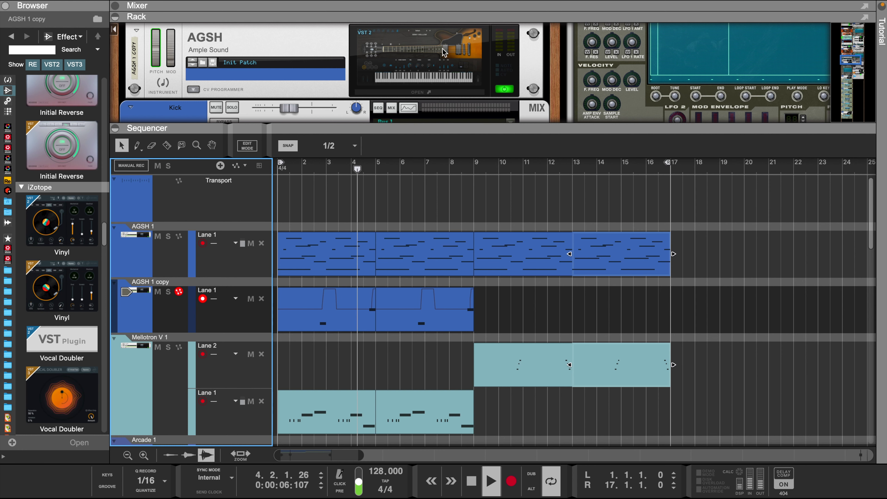
key("F5+F7")
left_click_drag(461, 128, 462, 285)
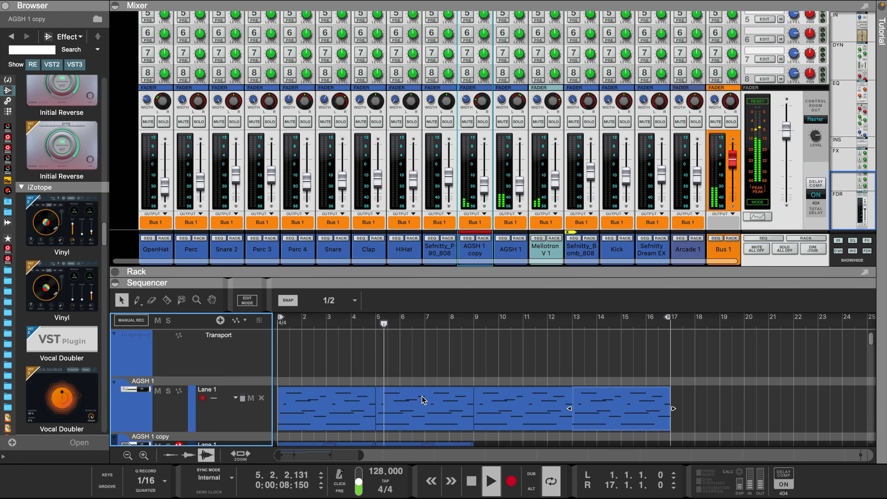
scroll(423, 394, "down", 4)
left_click(128, 455)
left_click(128, 455)
left_click(127, 455)
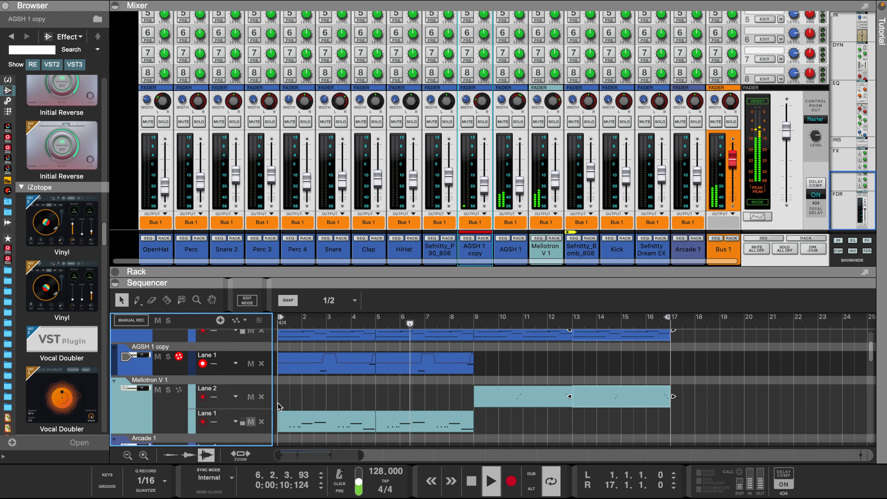
scroll(372, 372, "up", 2)
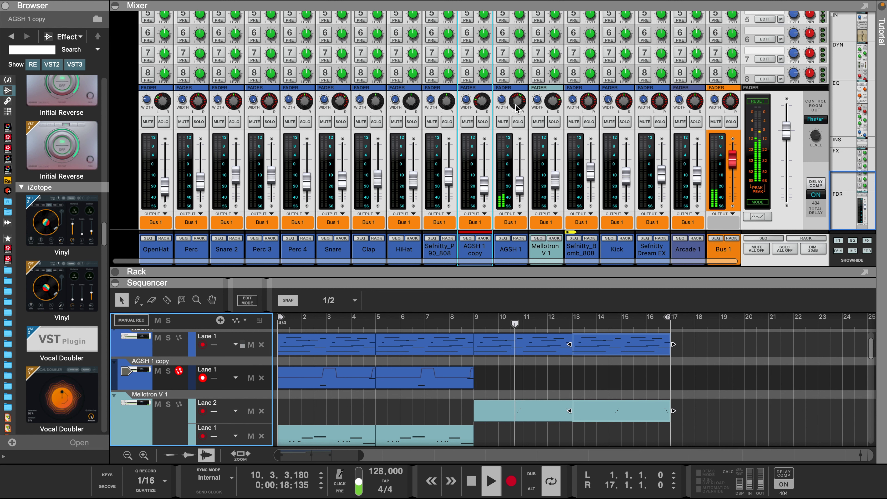
Step: Open pan automation for the Mellotron V 1 channel, turn its pan to about -39, and stop playback
left_click(553, 105)
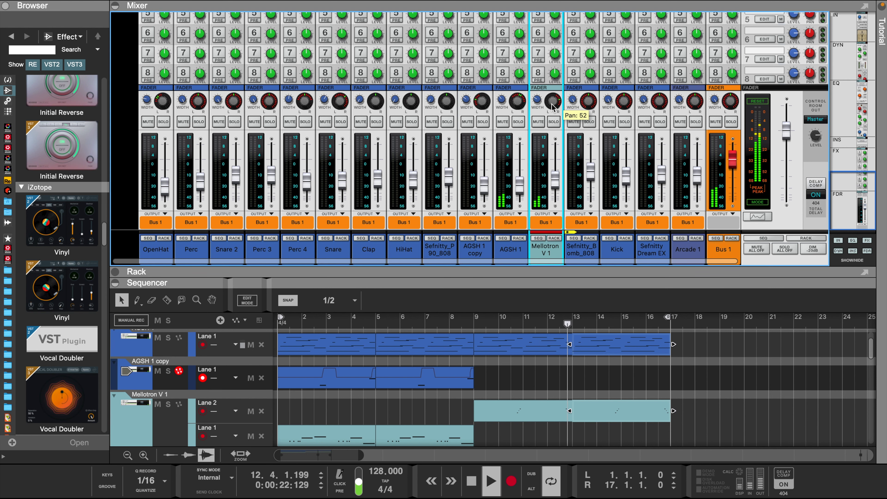
right_click(551, 106)
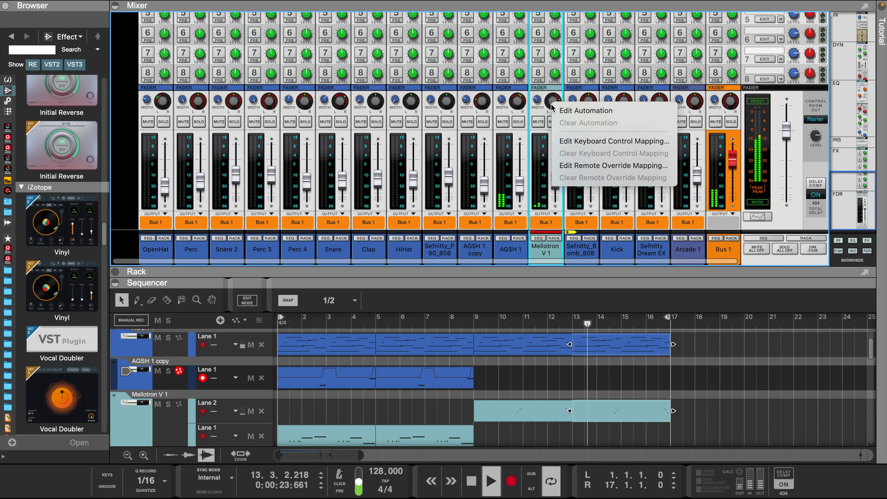
left_click(562, 109)
left_click_drag(555, 105, 558, 120)
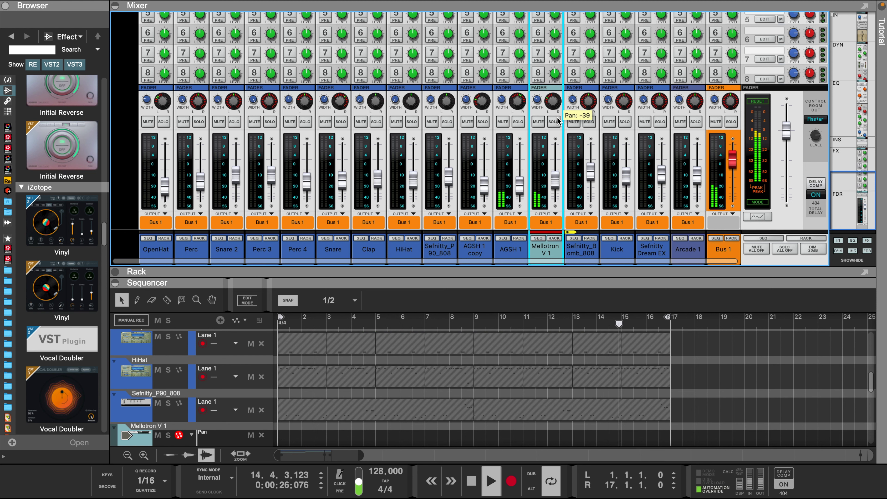
scroll(270, 417, "up", 10)
key("space")
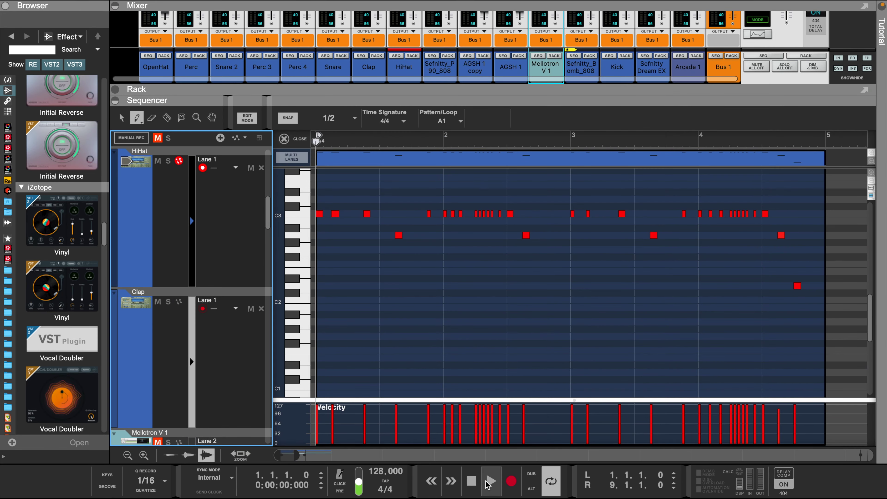
Step: During playback, draw descending velocities on the fast HiHat rolls in bars 2 and 4 of the clip
key("space")
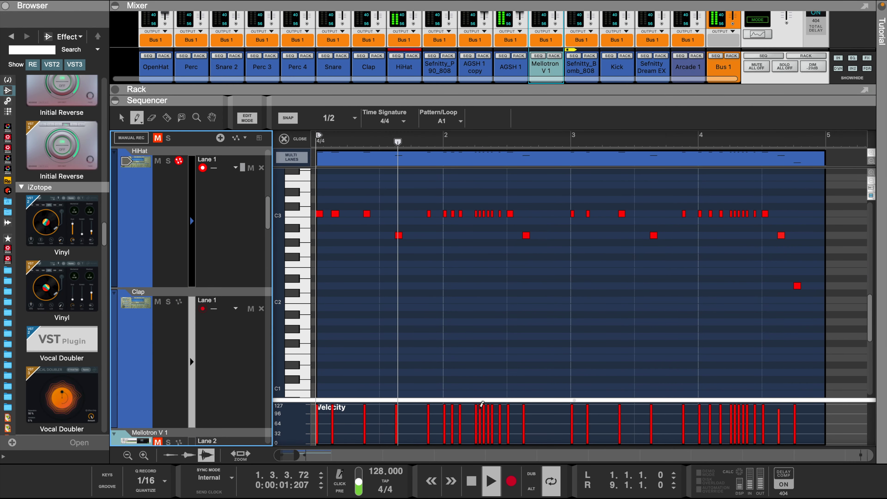
left_click_drag(482, 404, 487, 415)
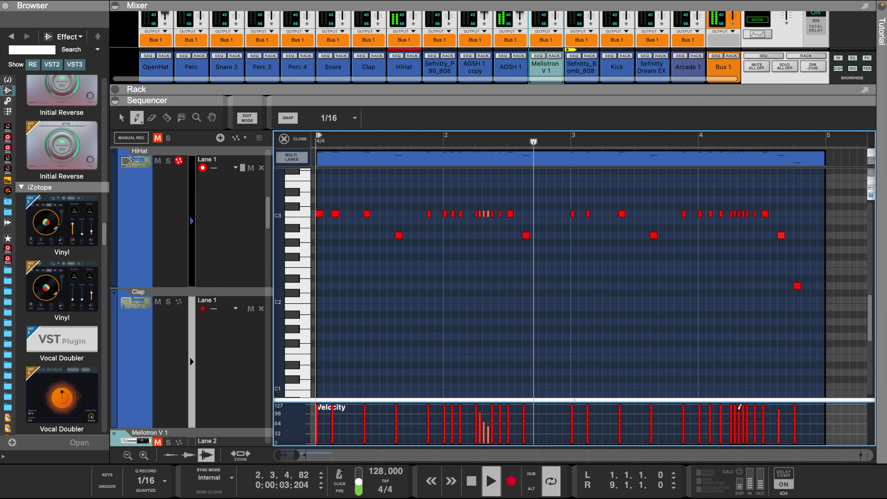
left_click_drag(734, 410, 743, 424)
key("q")
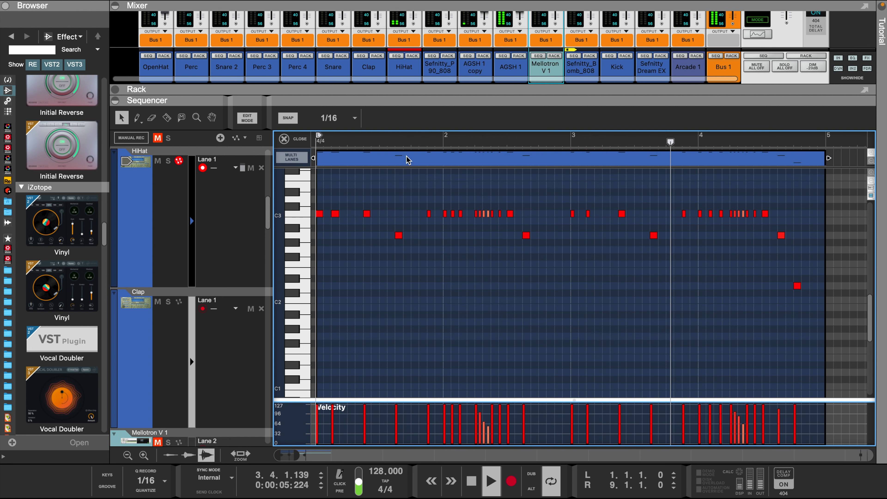
Step: Duplicate the four-bar HiHat clip to bar 5 and join both clips into one eight-bar clip
left_click(407, 160)
key("ctrl+d")
left_click_drag(298, 452, 318, 452)
left_click(676, 157)
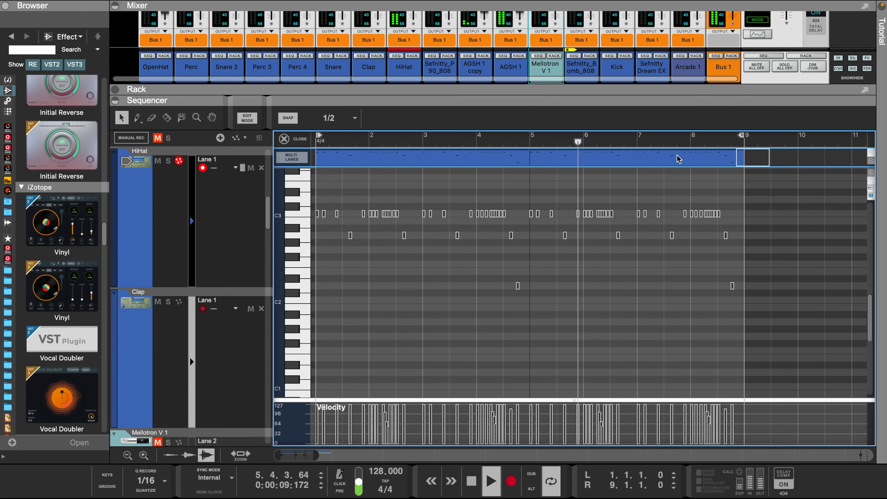
right_click(491, 157)
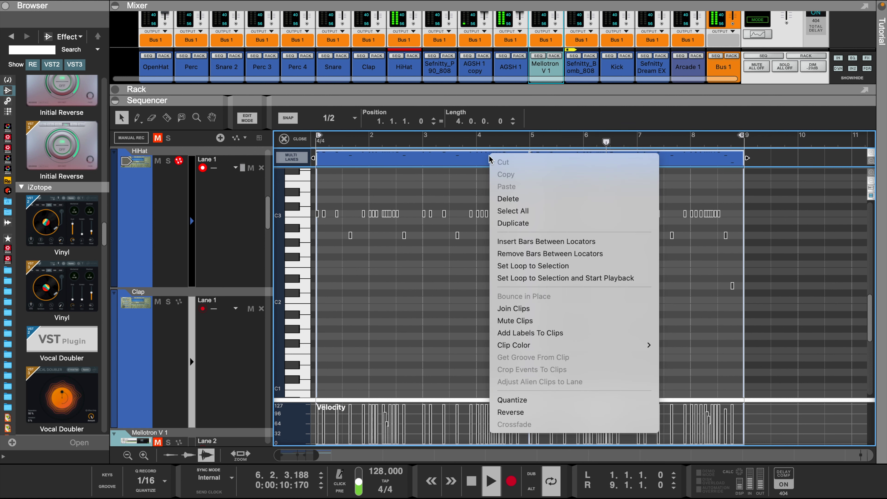
left_click(517, 308)
Step: In the Clap clip, draw 1/16 C3 notes on beat 3 of bars 1 to 4, with velocity 127 on the first three
left_click(241, 344)
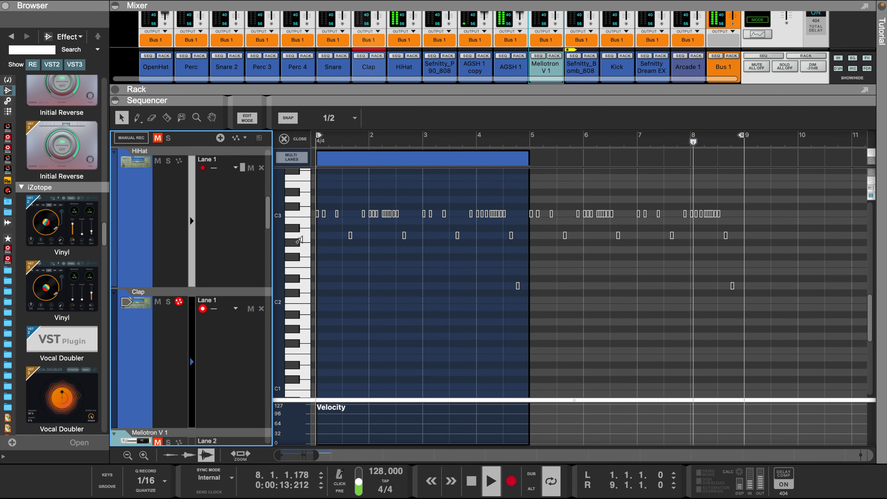
left_click(360, 215)
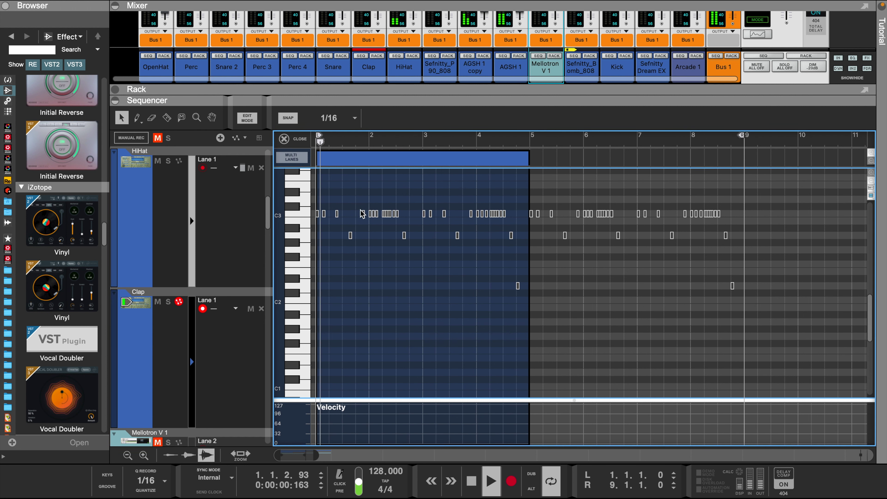
key("w")
left_click(344, 213)
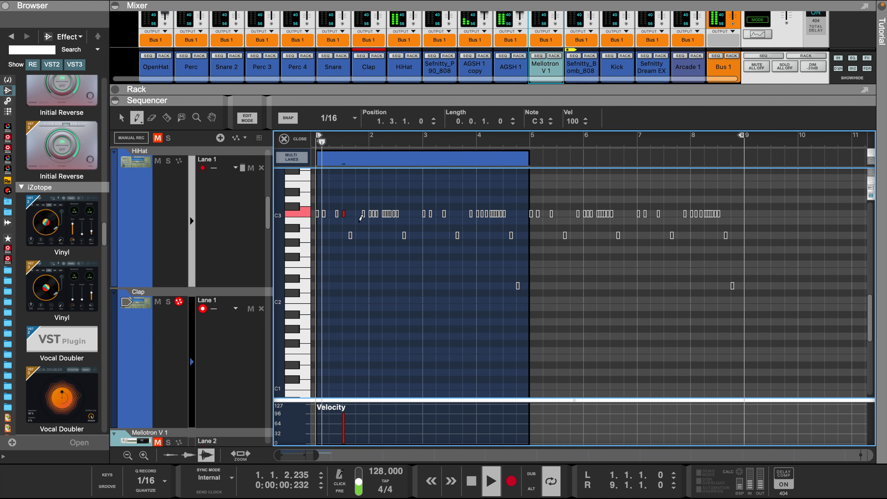
left_click_drag(316, 455, 293, 455)
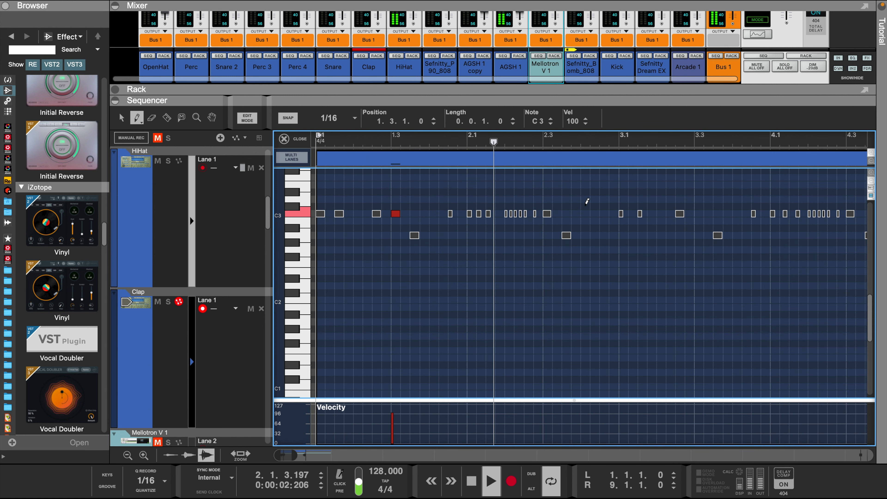
left_click(547, 214)
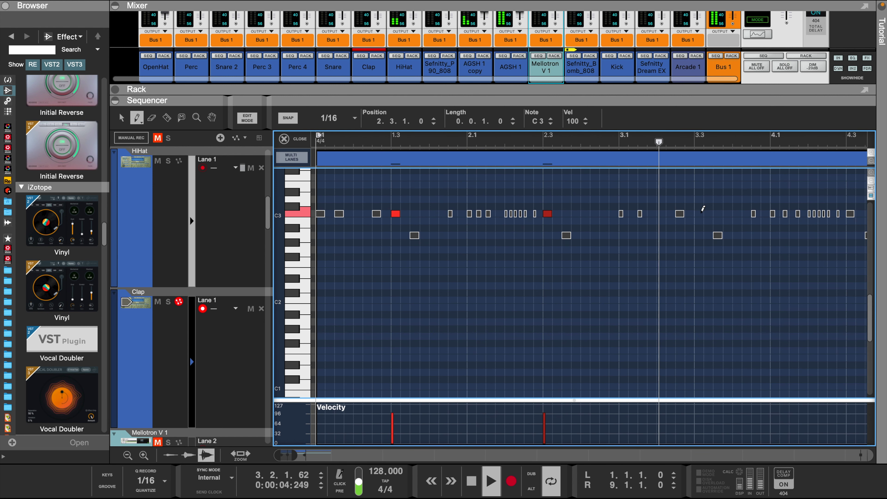
left_click(698, 214)
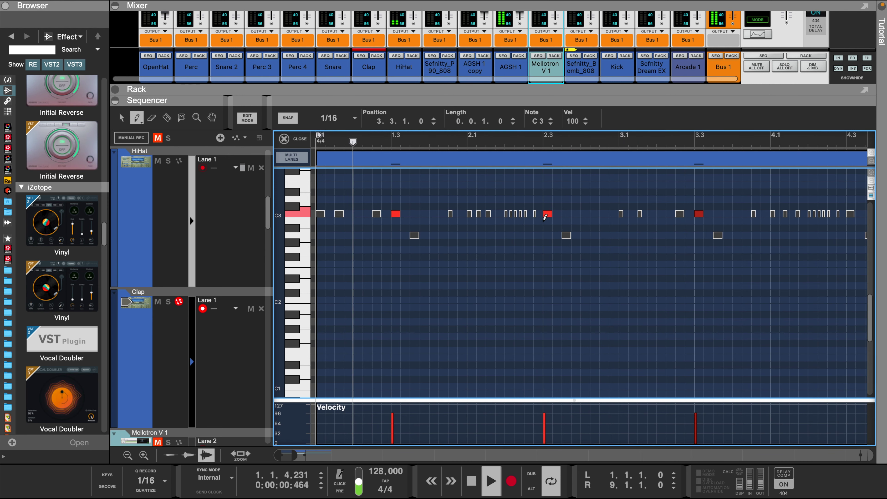
left_click_drag(699, 415, 181, 140)
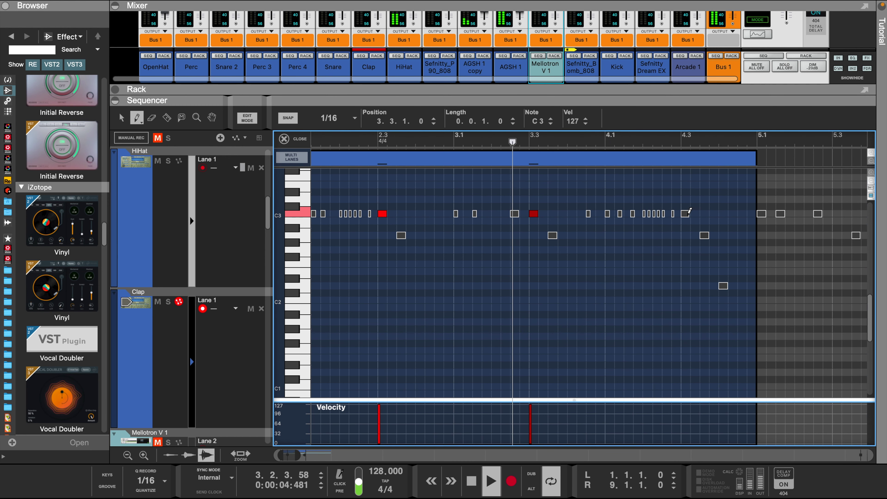
left_click(686, 214)
Step: Duplicate the Clap clip to bar 5, return to the arrangement, and join both clips into one eight-bar clip
key("q")
left_click(567, 159)
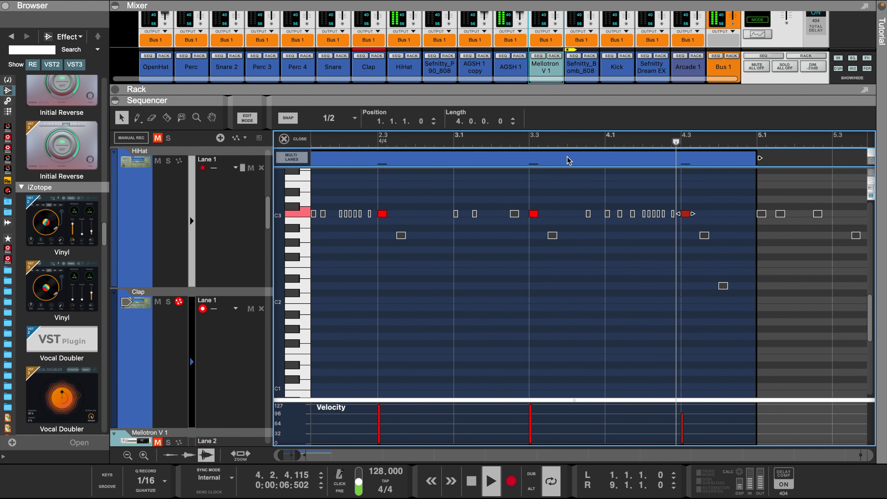
key("super+d")
key("super+e")
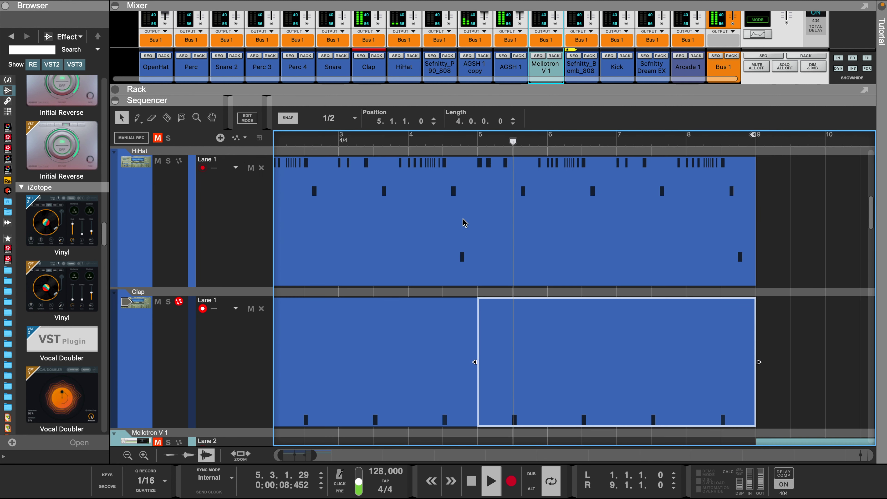
left_click(334, 352)
right_click(334, 353)
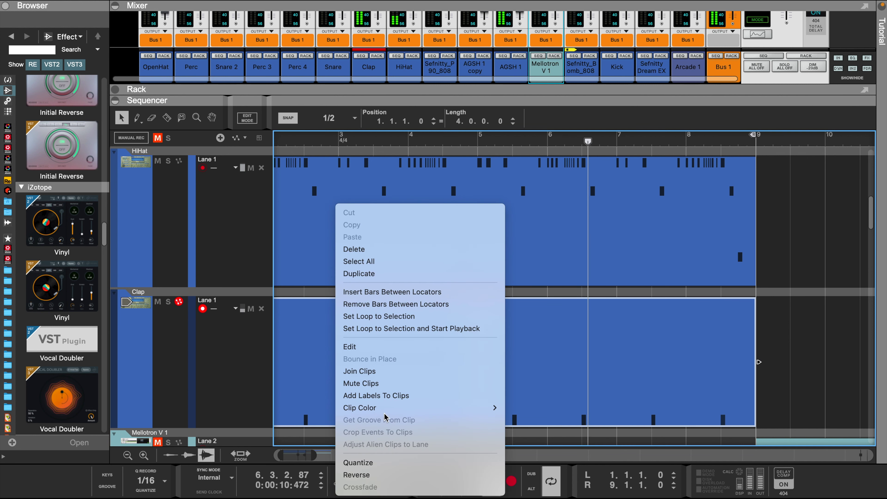
left_click(379, 371)
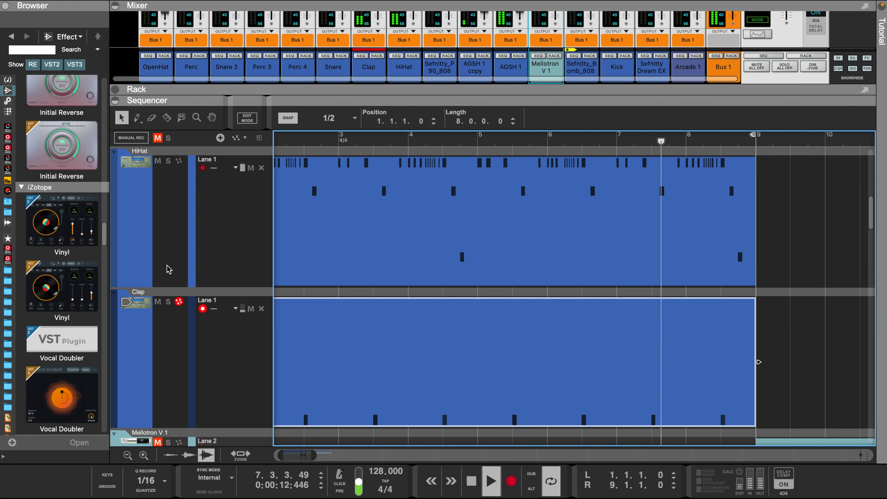
Step: Unmute the Mellotron V 1 track and extend the loop's end to bar 17
scroll(168, 267, "down", 6)
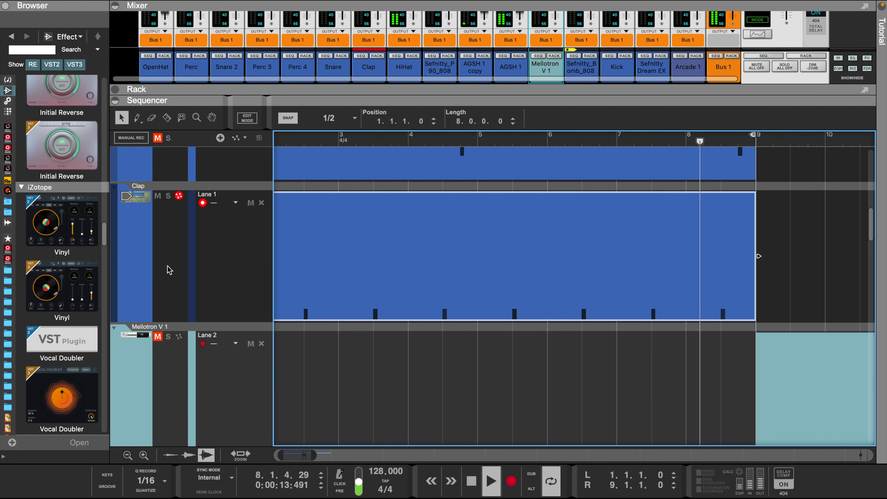
left_click(158, 337)
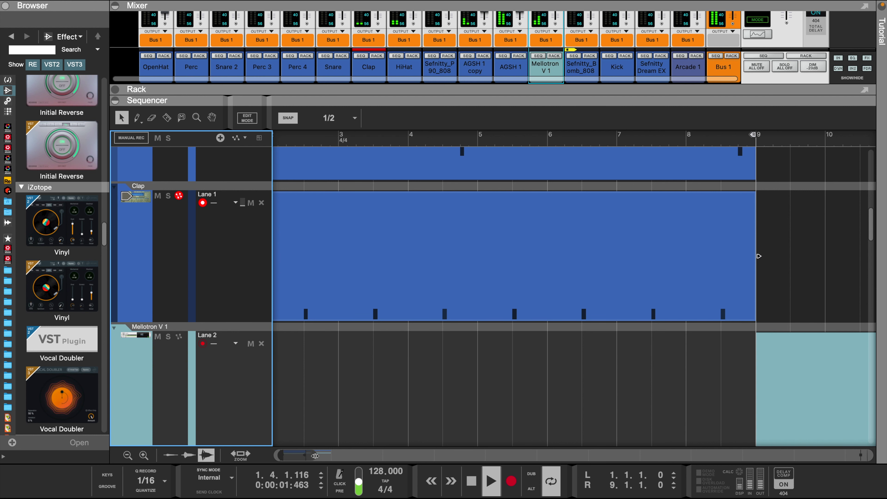
left_click_drag(315, 455, 354, 455)
scroll(349, 231, "up", 4)
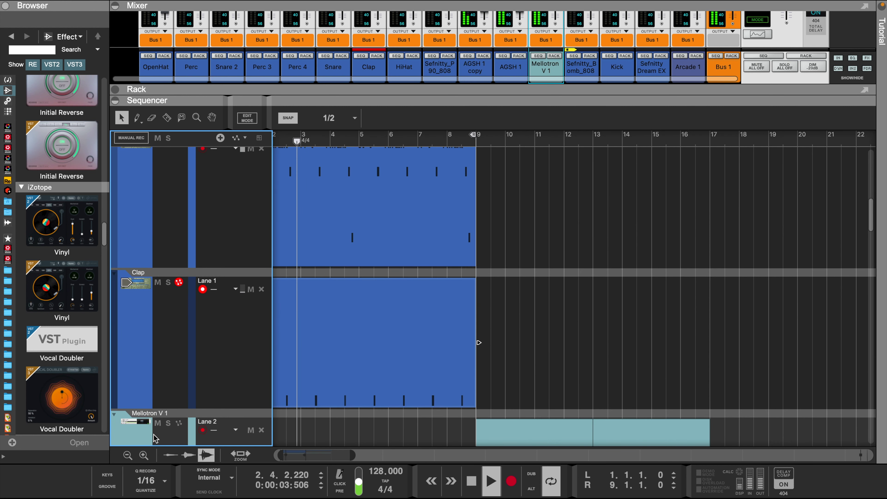
scroll(244, 350, "down", 3)
scroll(349, 262, "up", 6)
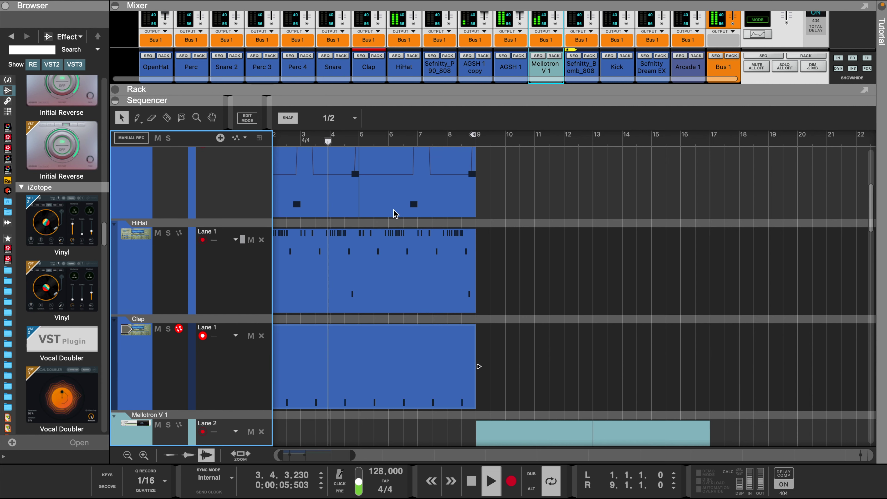
mouse_move(472, 134)
left_mouse_down()
mouse_move(797, 186)
mouse_move(712, 220)
left_mouse_up()
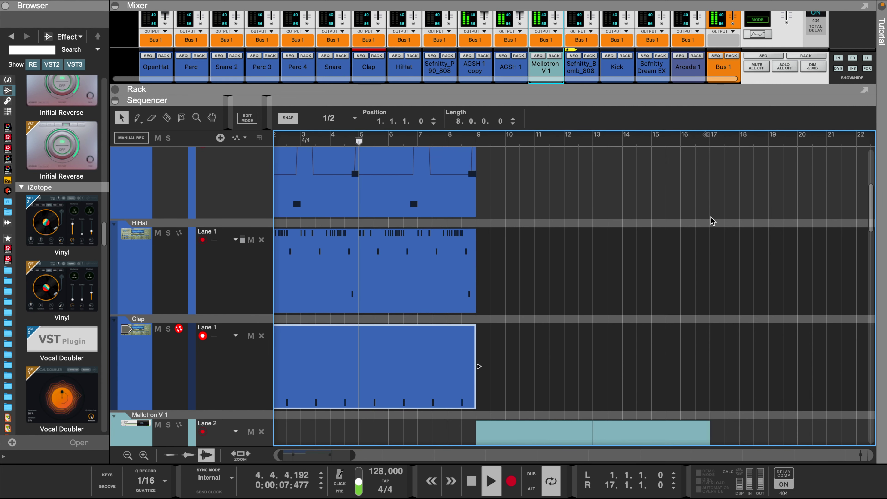
Step: Select the eight-bar HiHat and Clap clips together and duplicate them to bar 9
scroll(404, 241, "up", 3)
scroll(403, 241, "down", 6)
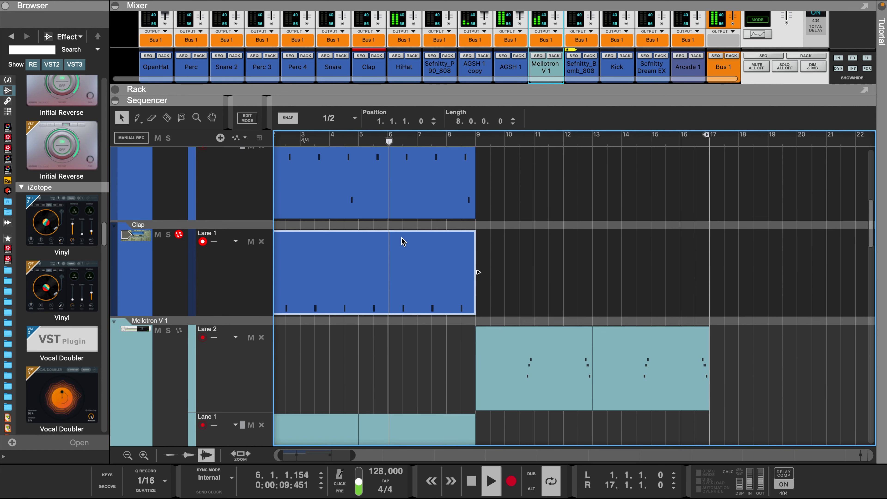
scroll(402, 242, "up", 2)
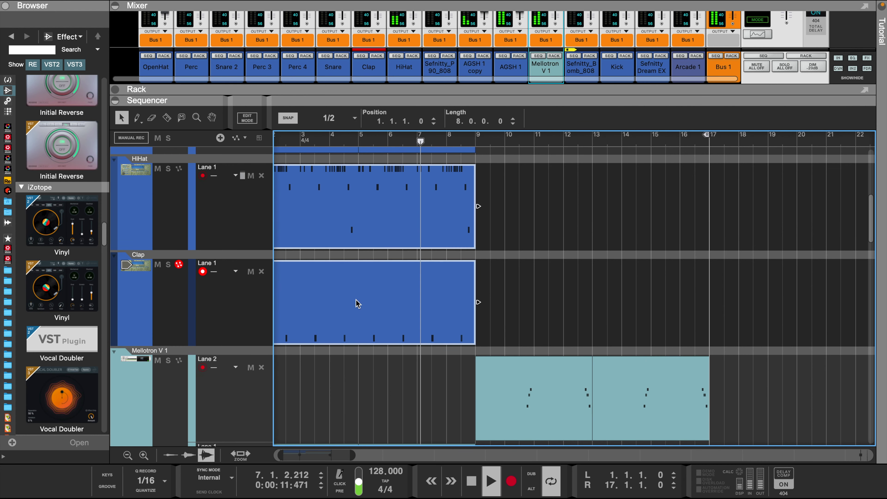
key("ctrl+d")
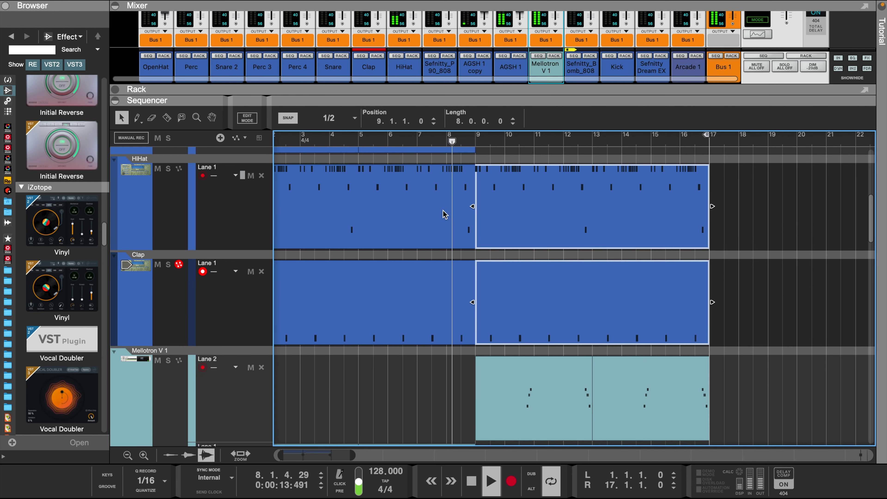
Step: Open the Mellotron V 1 Lane 2 clip at bar 13 to view its notes, and enlarge the mixer to reveal the channel faders
scroll(429, 233, "up", 3)
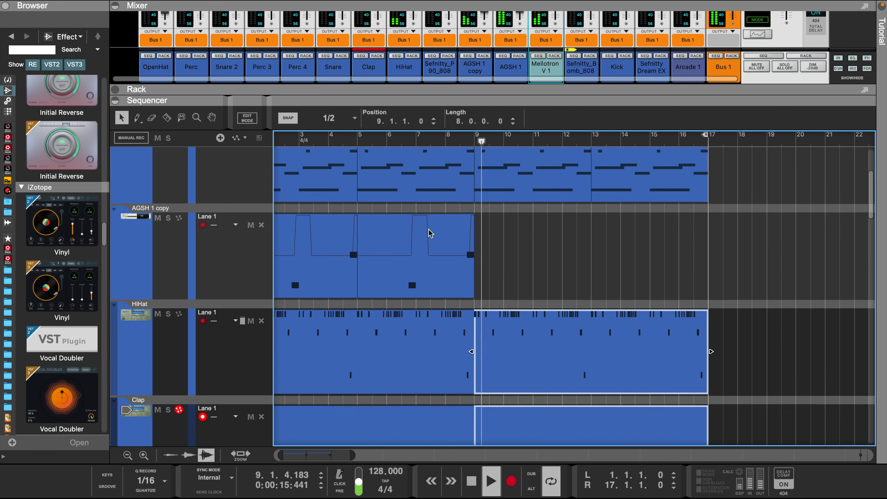
scroll(429, 234, "down", 5)
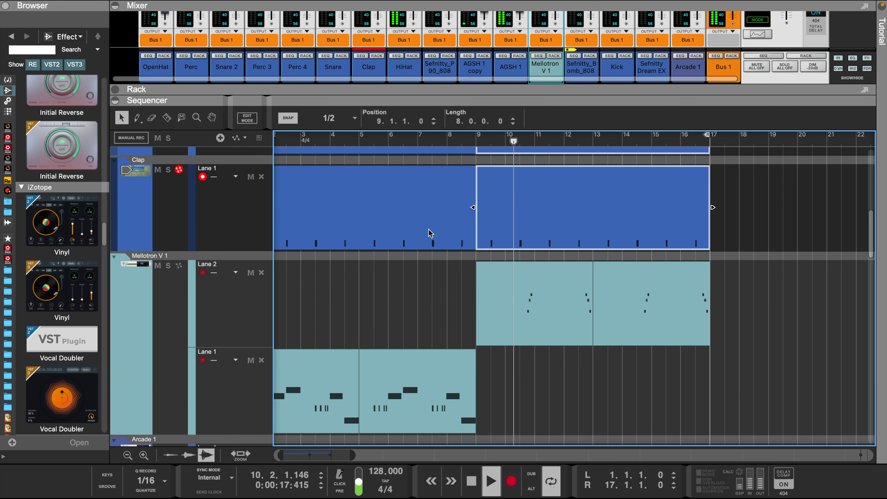
left_click(444, 297)
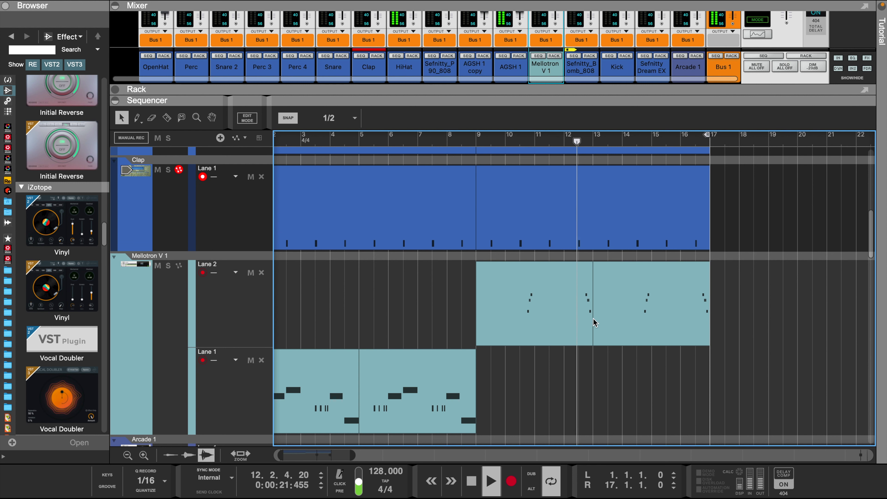
double_click(658, 307)
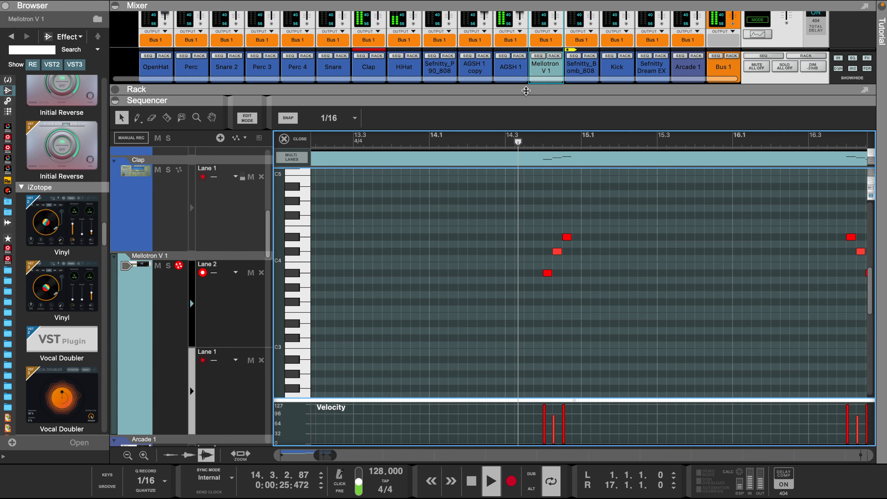
left_click_drag(526, 90, 526, 179)
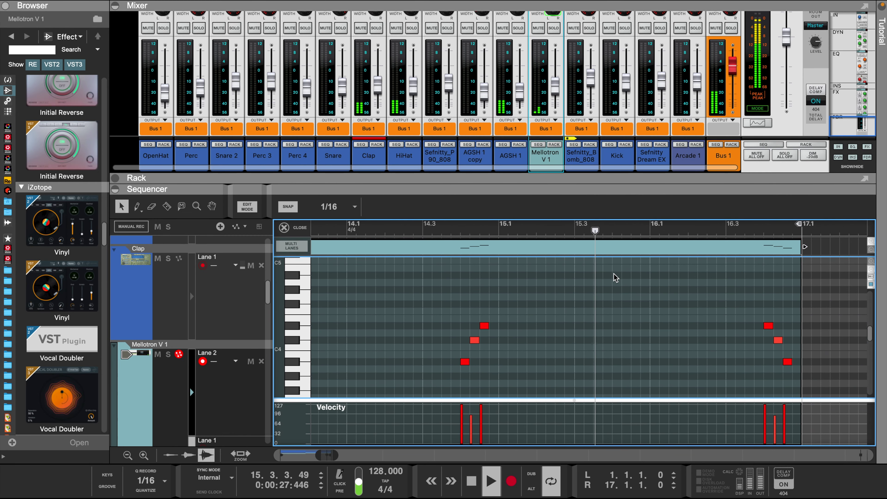
left_click_drag(320, 457, 286, 458)
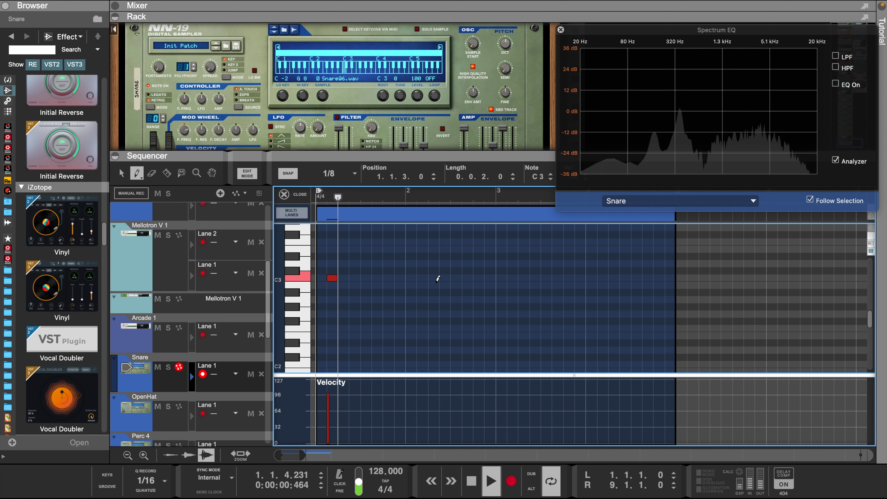
Step: In the Snare clip, draw 1/8 C3 notes at 1.4.3, 2.1.3 and 3.3.3, A2 at 4.3.3, and F#2 at 4.4.3
left_click(400, 277)
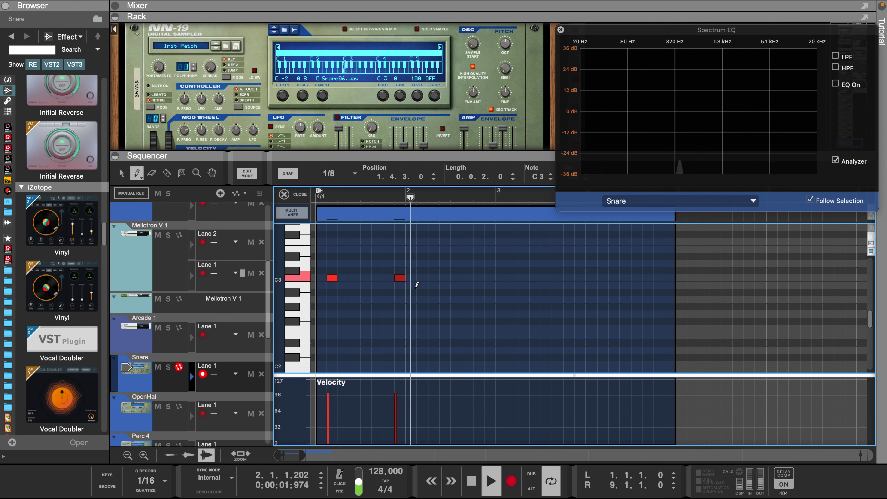
left_click(421, 278)
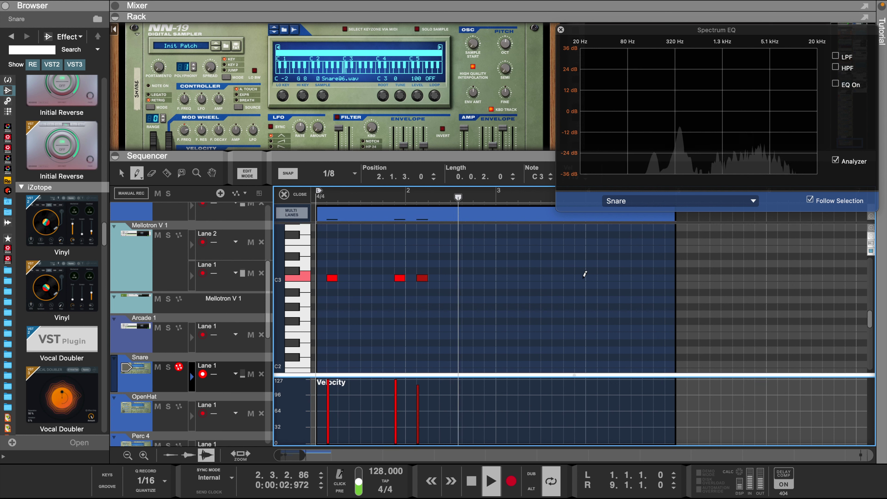
left_click(561, 276)
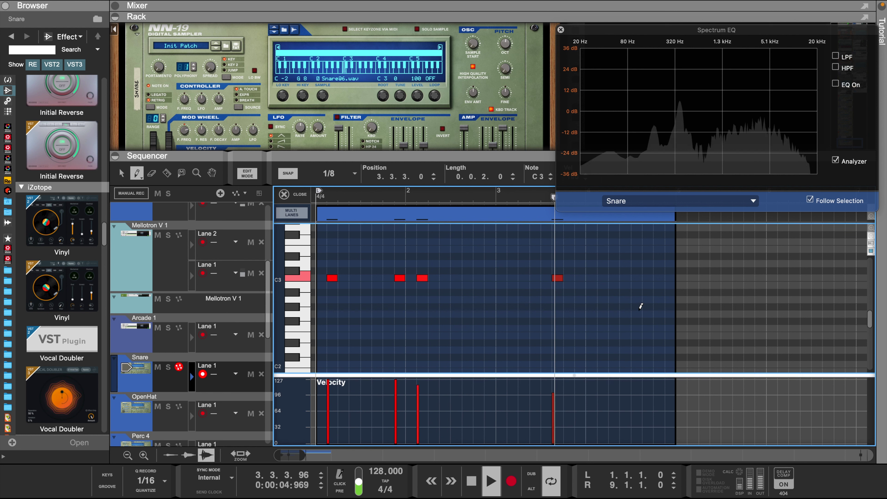
left_click(636, 299)
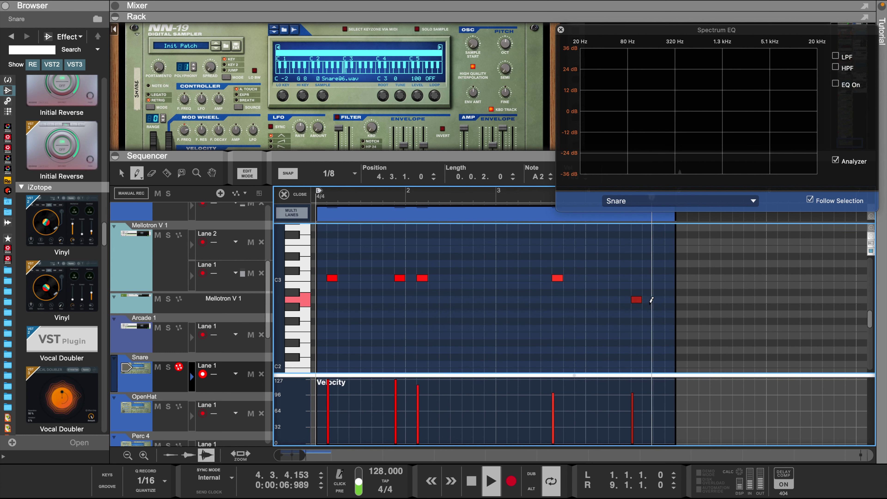
key("q")
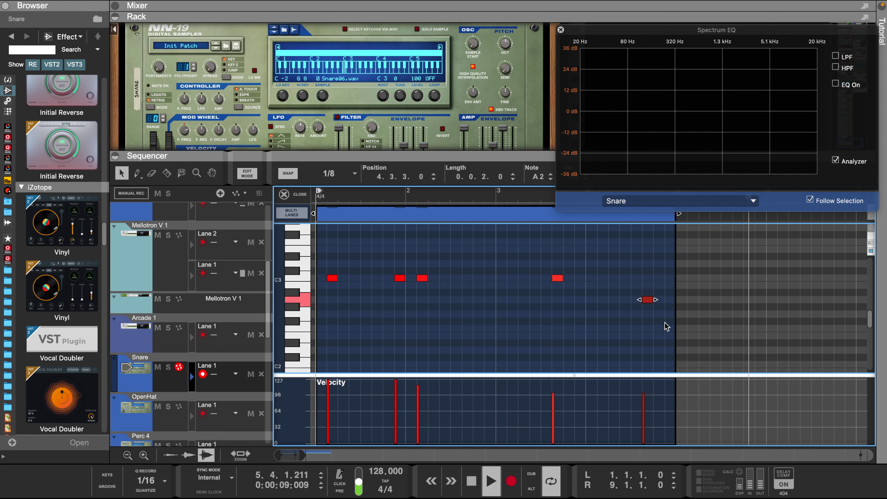
key("w")
left_click(668, 321)
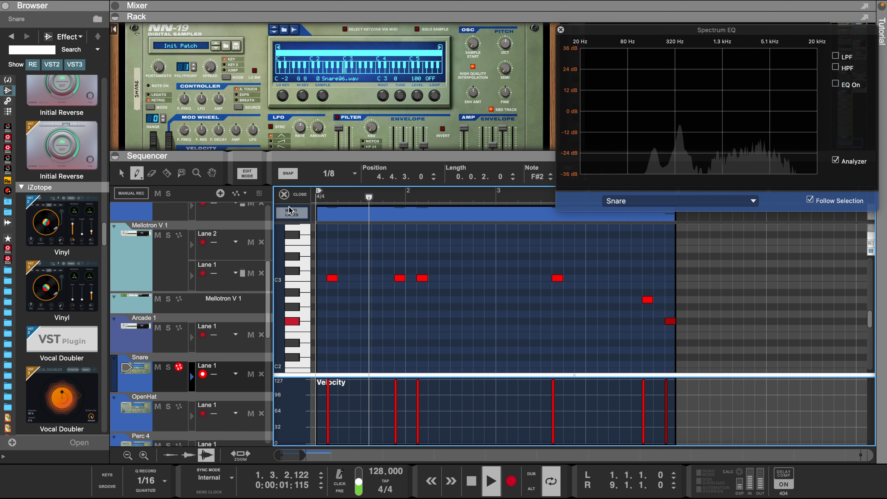
Step: Duplicate the four-bar Snare clip to bar 5 and enable a high-pass filter at 187.1 Hz on the Snare channel
key("q")
key("ctrl+2")
left_click(365, 218)
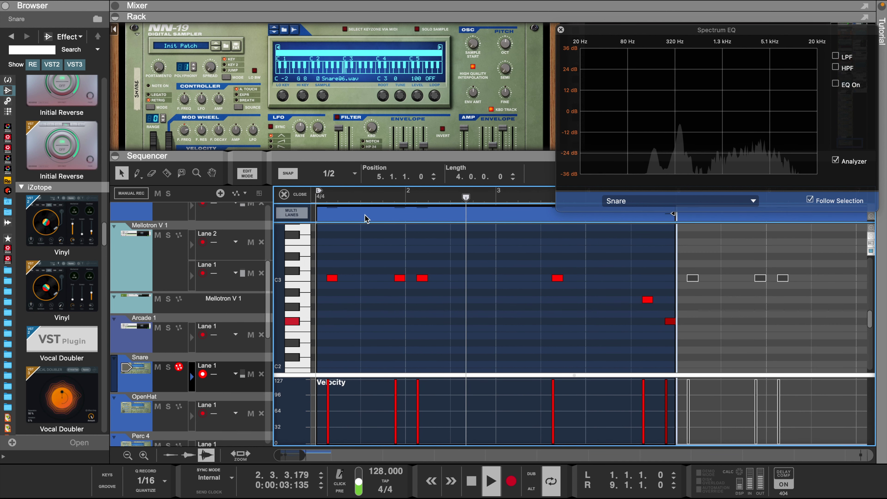
left_click(835, 67)
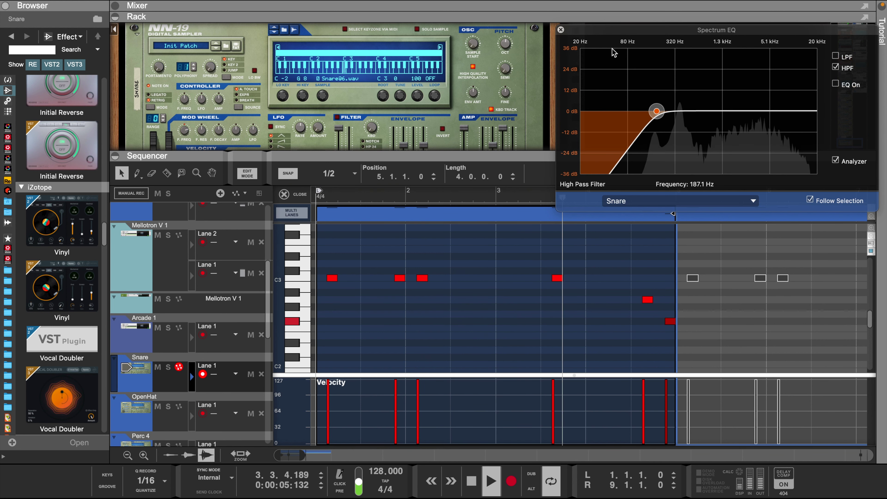
left_click(560, 30)
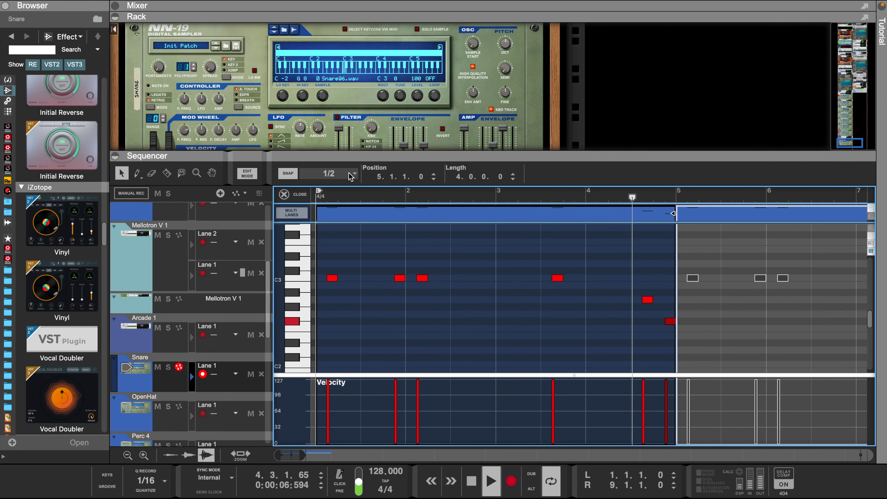
Step: Return to the arrangement and join the two Snare clips into one eight-bar clip
left_click(300, 194)
left_click(316, 377, "shift")
right_click(316, 377)
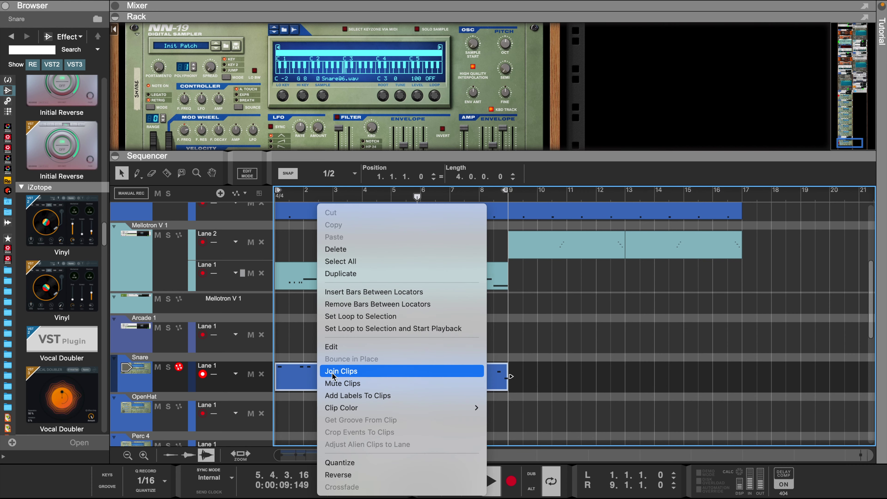
left_click(338, 371)
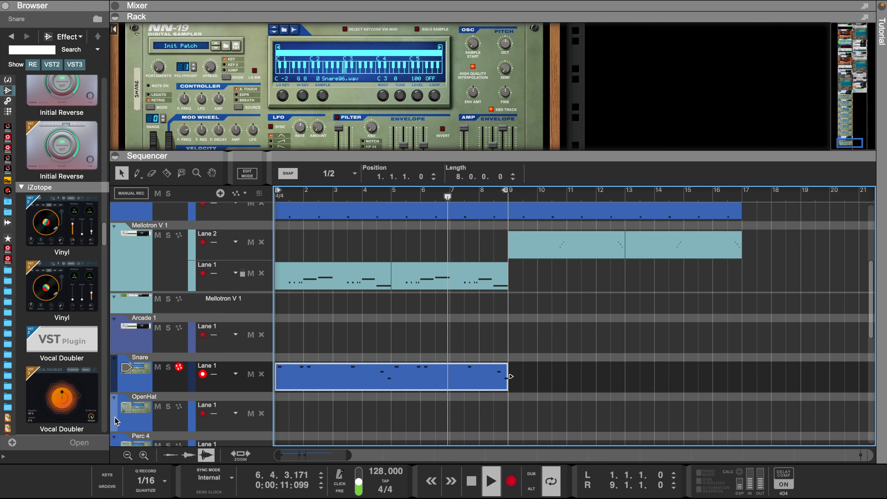
Step: Move the OpenHat track directly above Arcade 1 and create a two-bar OpenHat clip at bar 1
left_click_drag(116, 418, 117, 324)
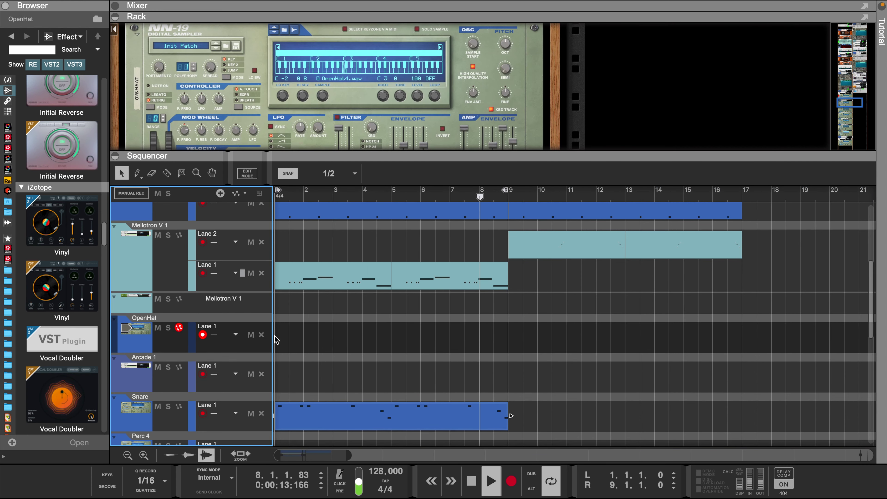
double_click(276, 339)
left_click_drag(294, 337, 327, 339)
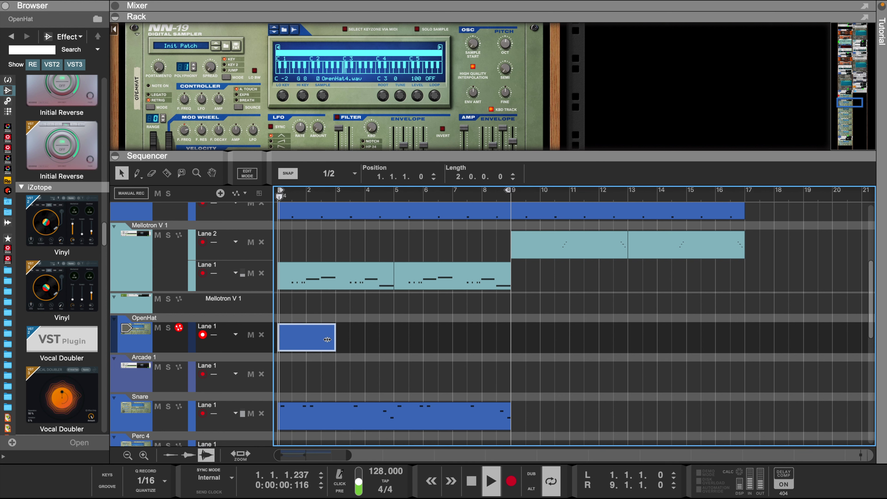
Step: Draw a 1/8 C3 note on beat 2 of bar 1 in the OpenHat clip and copy the clip to bar 5
double_click(317, 340)
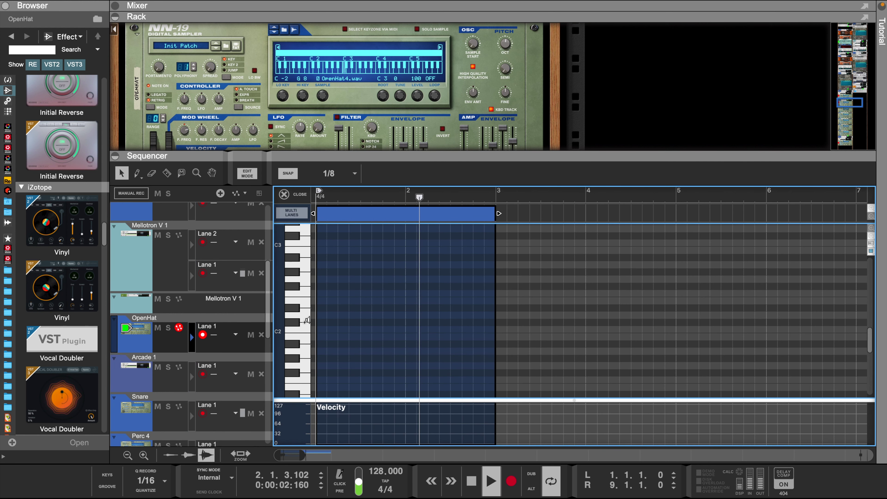
left_click(342, 243, "alt")
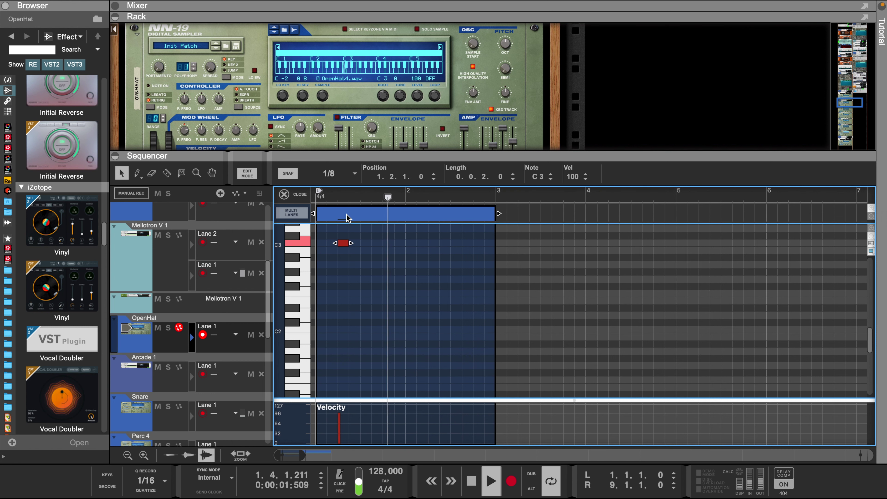
left_click_drag(347, 218, 707, 213)
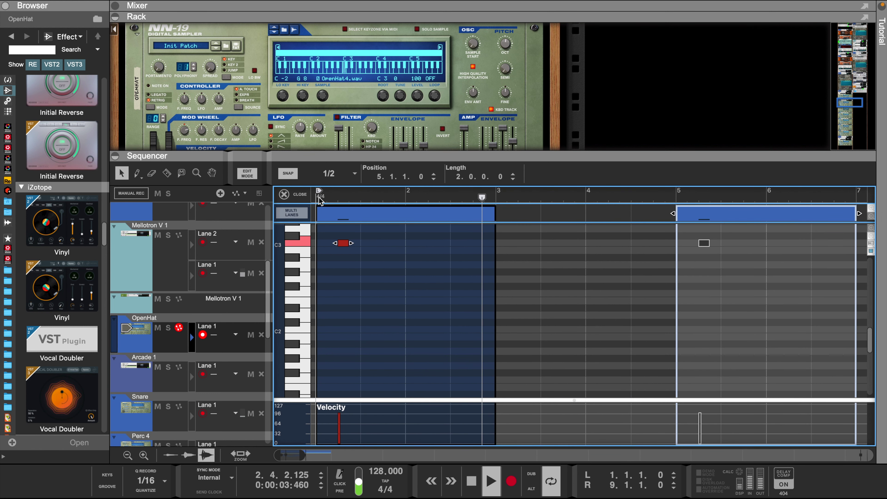
Step: Return to the arrangement and extend both OpenHat clips to four bars each
key("ctrl+e")
left_click_drag(489, 340, 321, 350)
left_click_drag(453, 337, 499, 337)
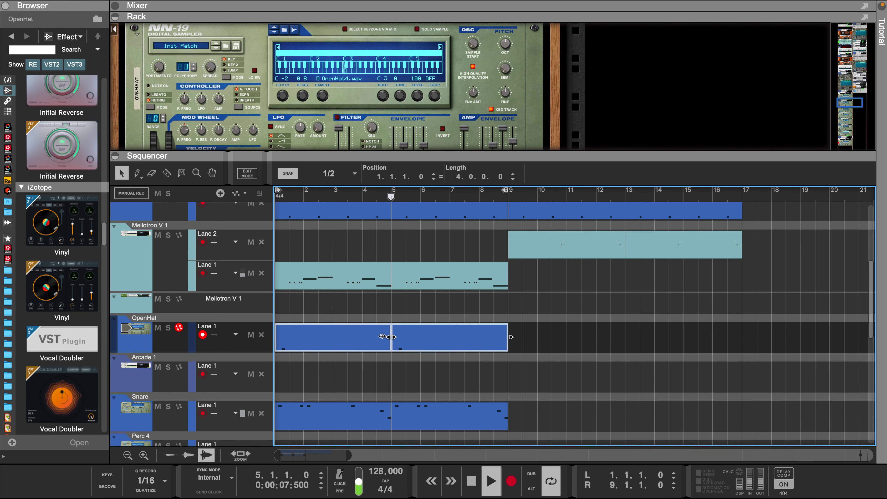
Step: Move the Perc 4 track directly below OpenHat and create a clip of about 4.5 bars at bar 1, opened for editing
scroll(338, 339, "down", 2)
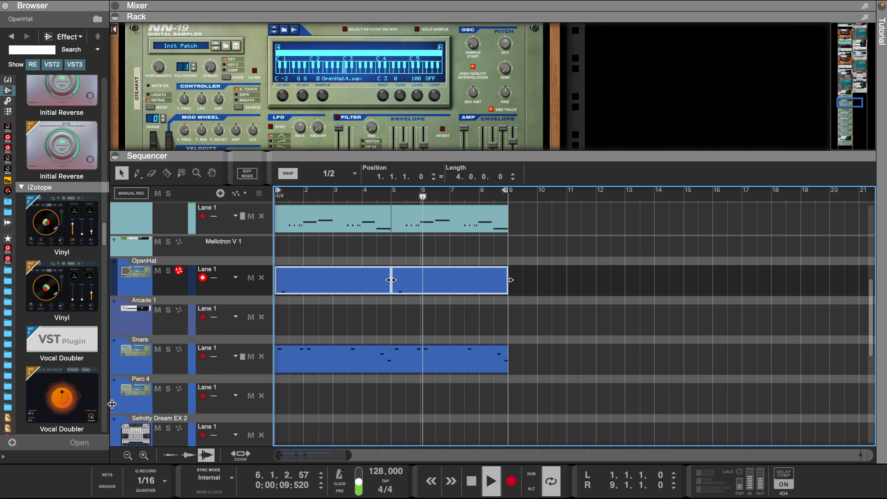
left_click_drag(114, 403, 121, 304)
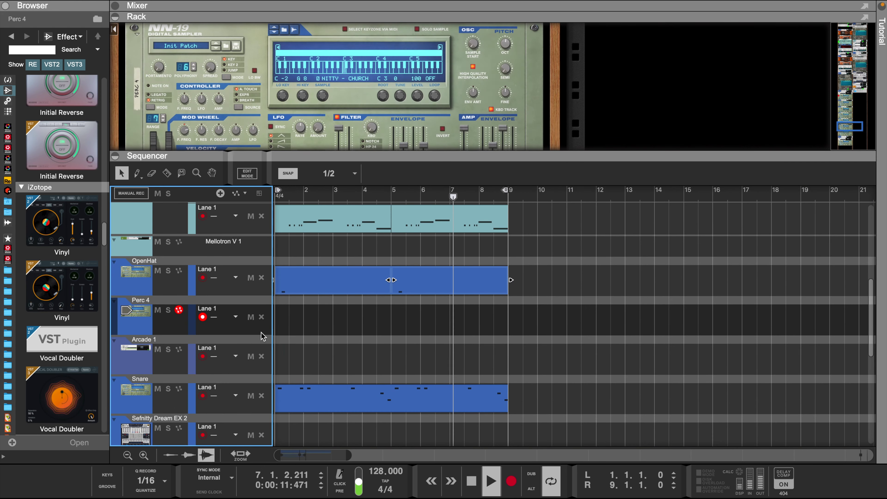
left_click_drag(276, 319, 398, 325)
double_click(398, 327)
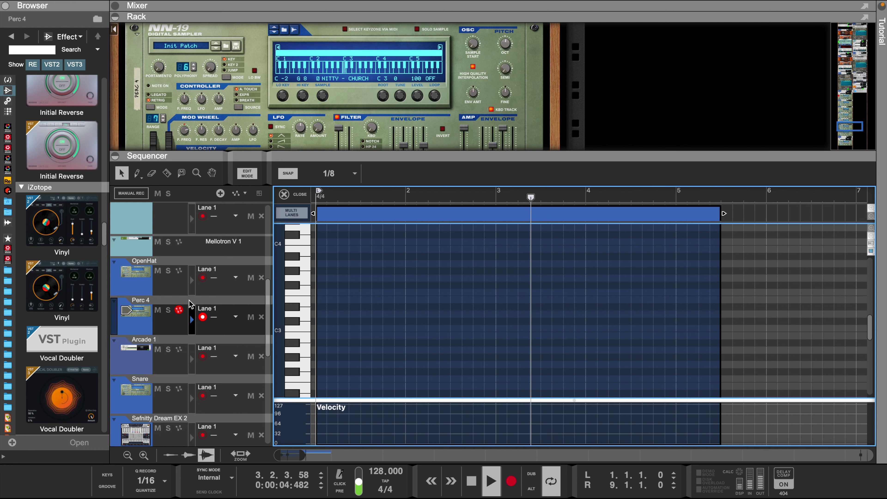
Step: Draw a one-bar D#3 note at the start of the Perc 4 clip with velocity 127
left_click(321, 308)
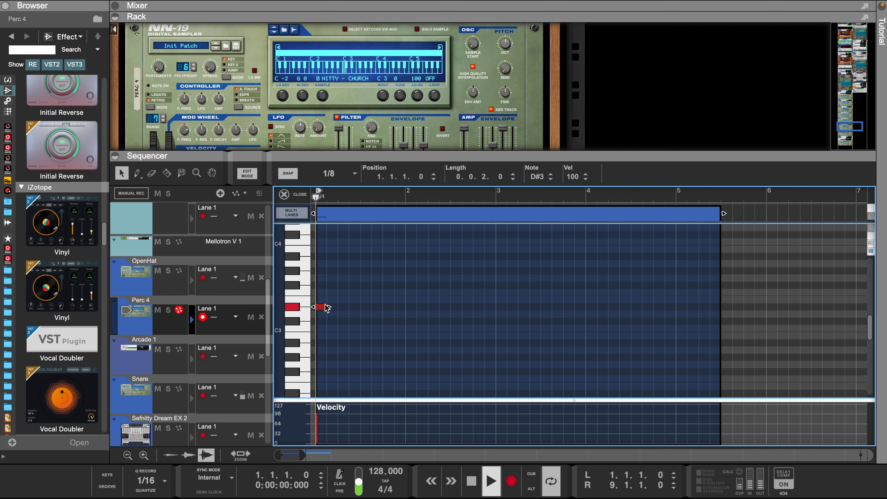
left_click_drag(324, 307, 399, 308)
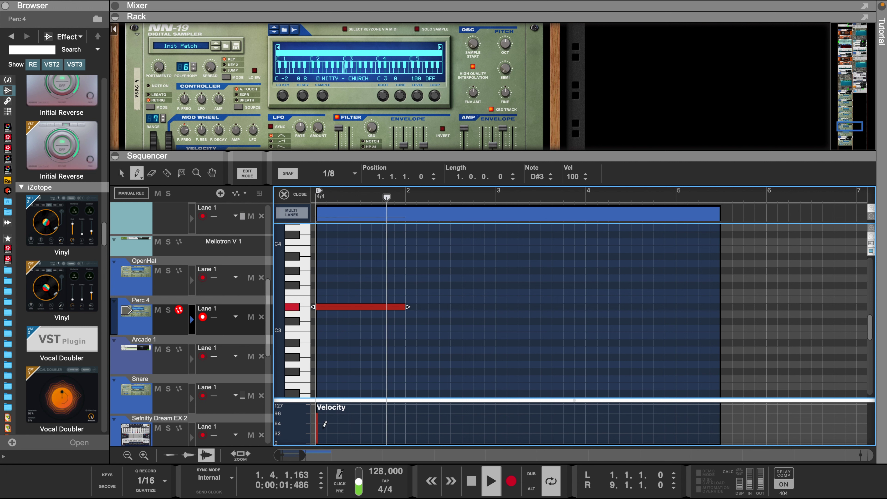
key("w")
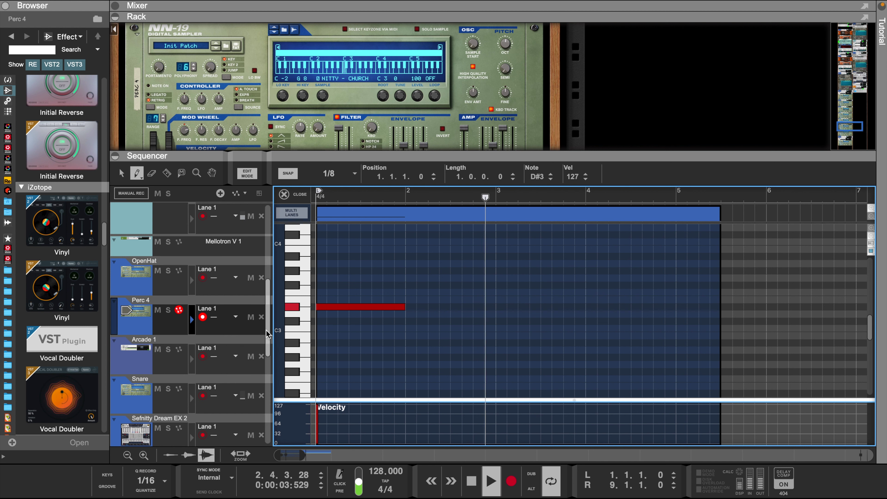
left_click(122, 173)
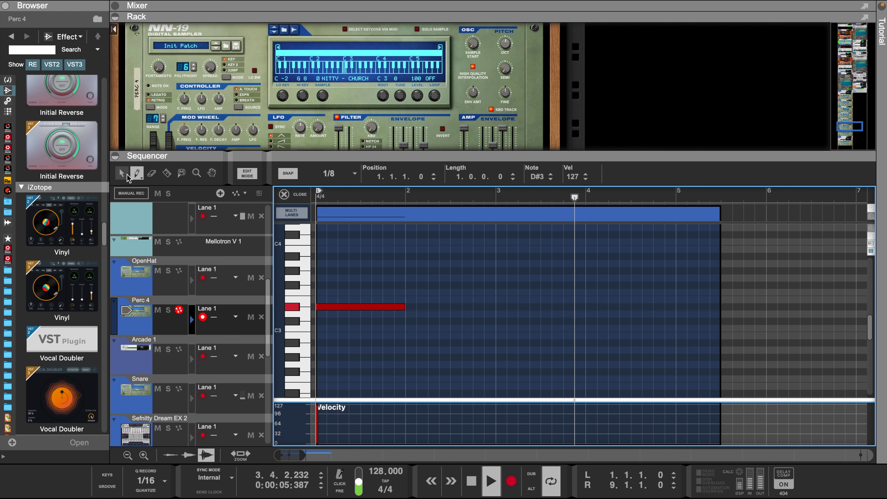
Step: Shorten the Perc 4 clip to four bars, duplicate it to bar 5, and restart playback
left_click_drag(724, 213, 677, 215)
key("super+d")
key("space")
key("space")
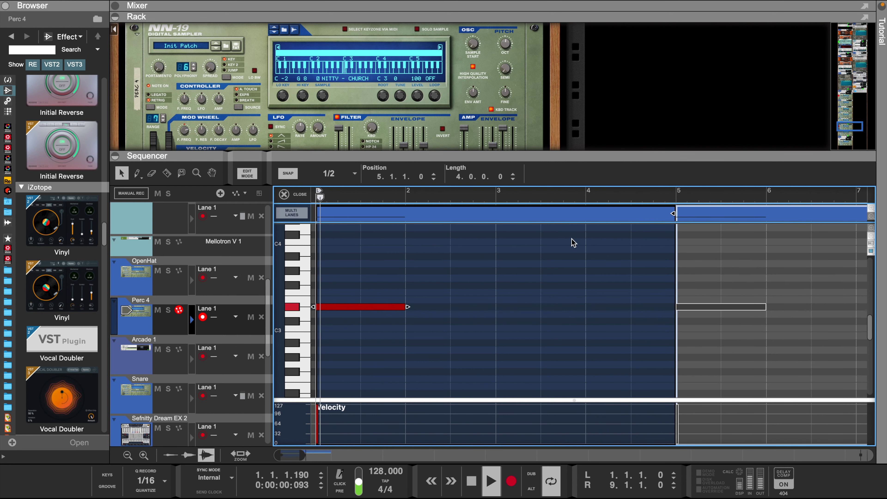
Step: Return to the arrangement and join the two Perc 4 clips into one eight-bar clip
left_click(298, 195)
left_click_drag(571, 323, 335, 321)
right_click(334, 322)
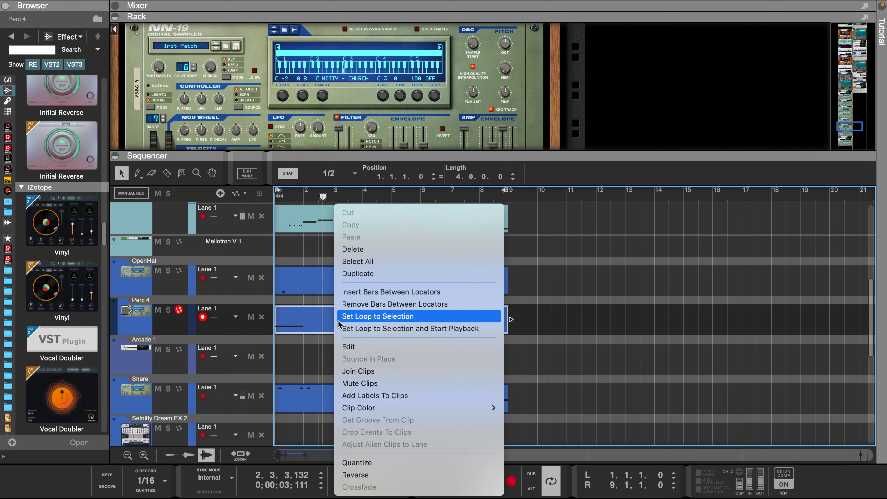
left_click(364, 371)
Step: Move the Snare track directly below OpenHat and open the AGSH 1 clip at bar 1 for editing
left_click_drag(114, 407, 140, 297)
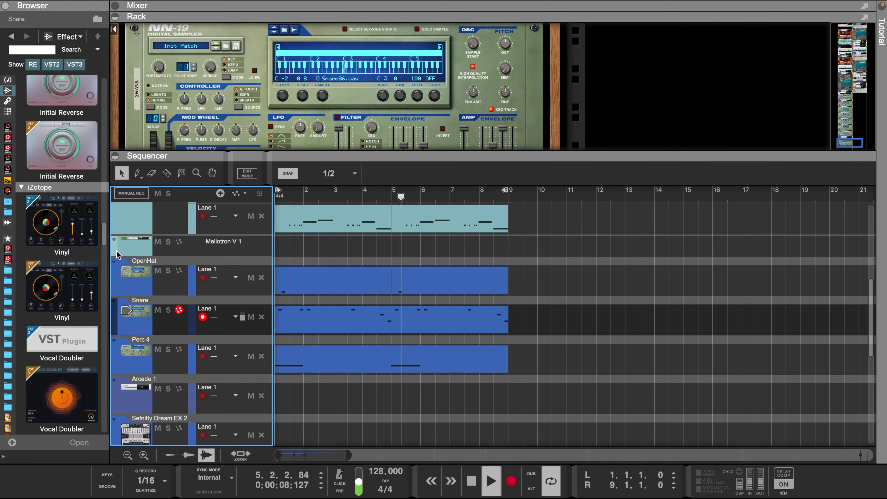
scroll(350, 347, "up", 5)
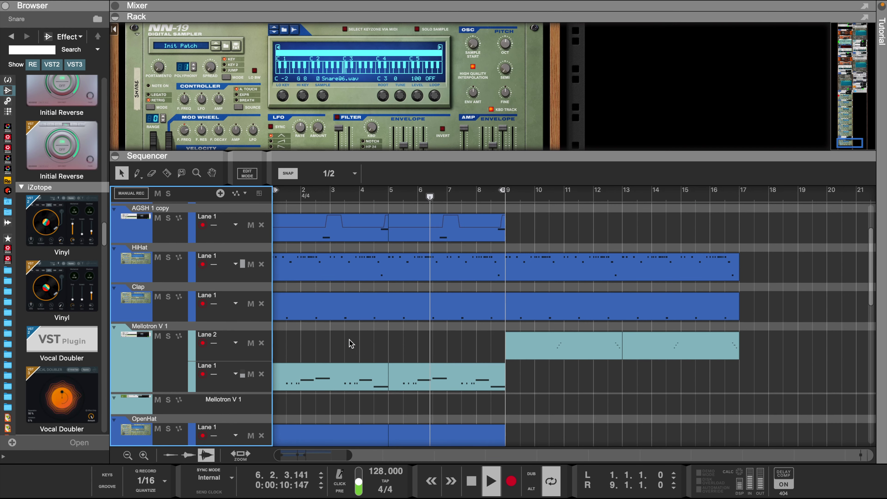
double_click(307, 266)
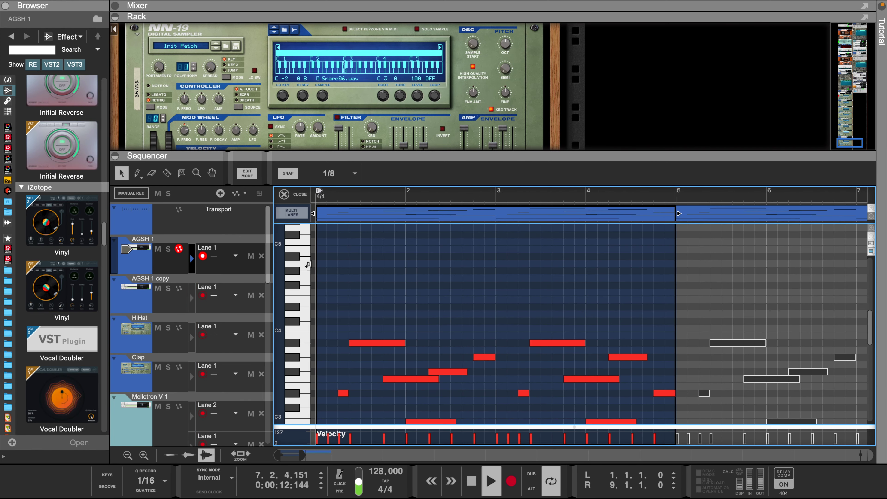
Step: Close the AGSH 1 clip, stop playback, and extend the loop's right locator to bar 17
scroll(353, 333, "down", 4)
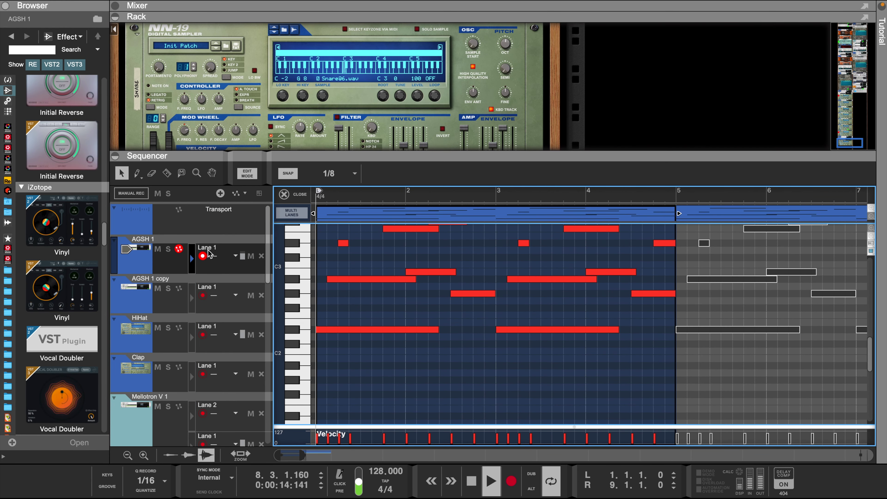
left_click(300, 195)
key("space")
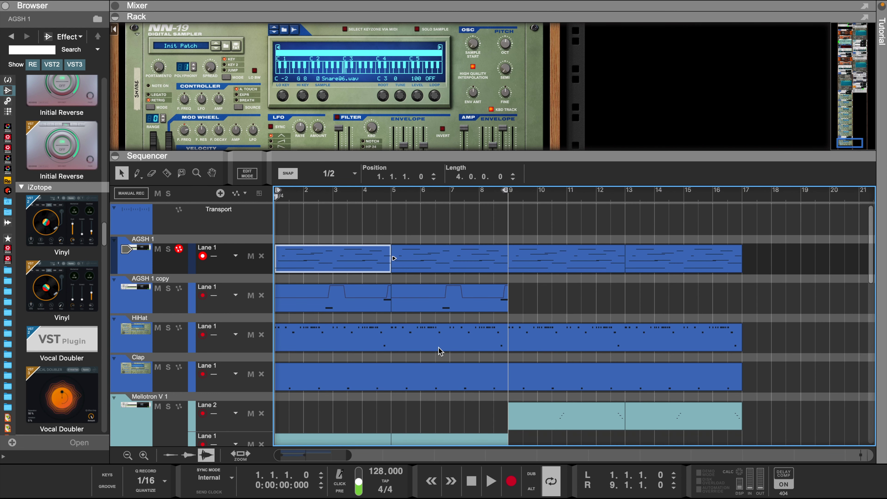
left_click_drag(506, 195, 755, 214)
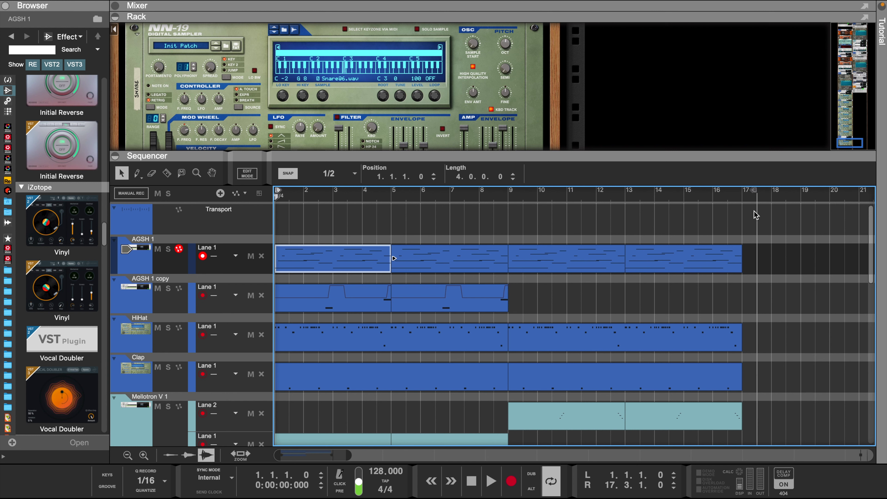
Step: Duplicate the OpenHat, Snare and Perc 4 clips to bar 9 and play the arrangement from there
scroll(459, 303, "down", 6)
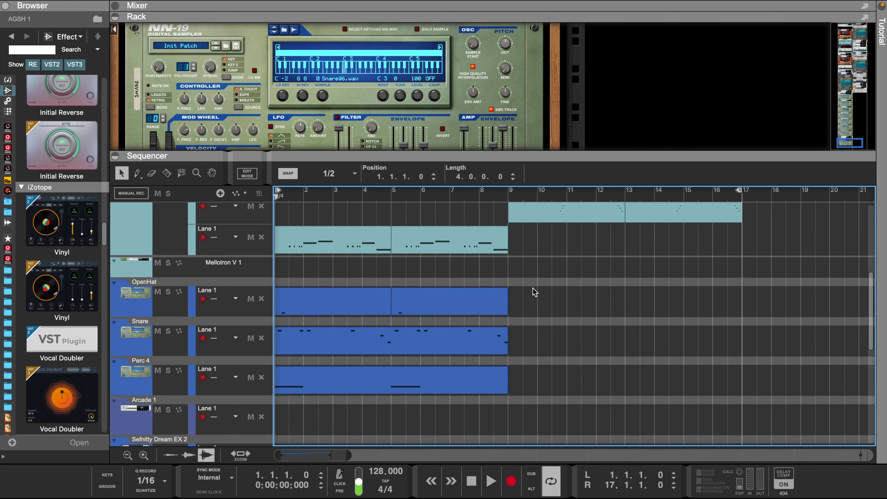
left_click_drag(534, 287, 284, 387)
key("ctrl+d")
left_click(502, 189)
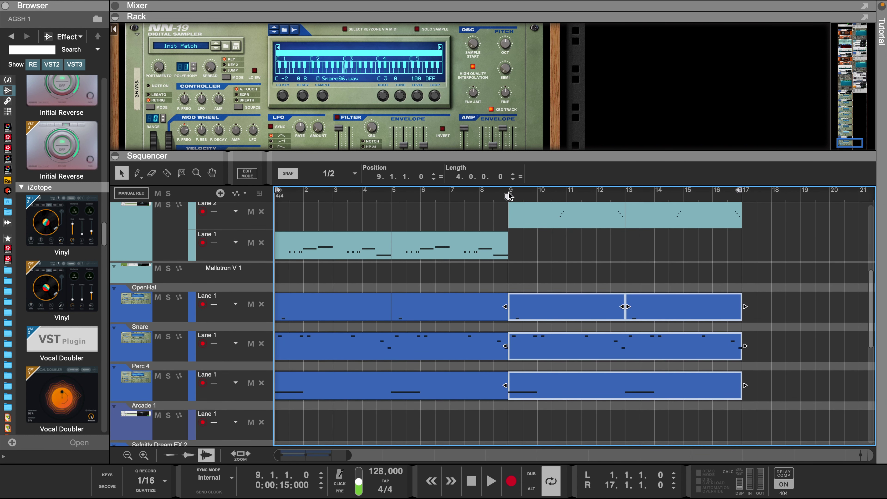
key("space")
scroll(340, 248, "up", 3)
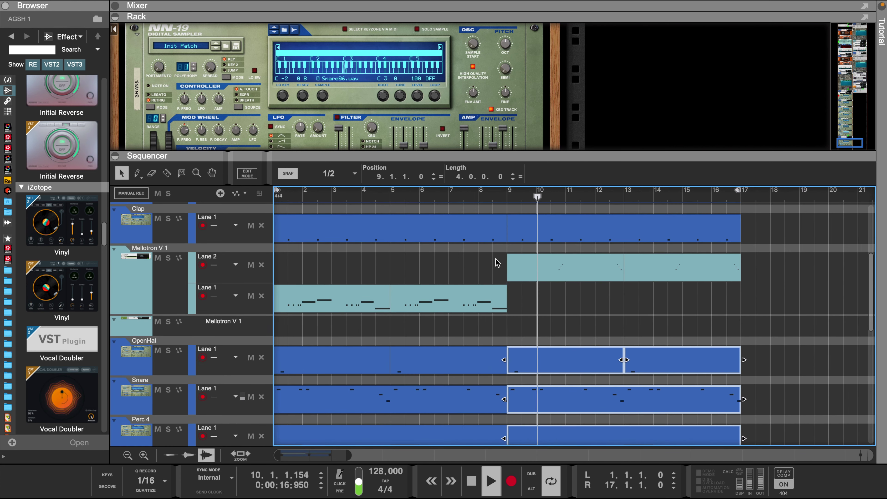
left_click(550, 317)
scroll(536, 314, "down", 3)
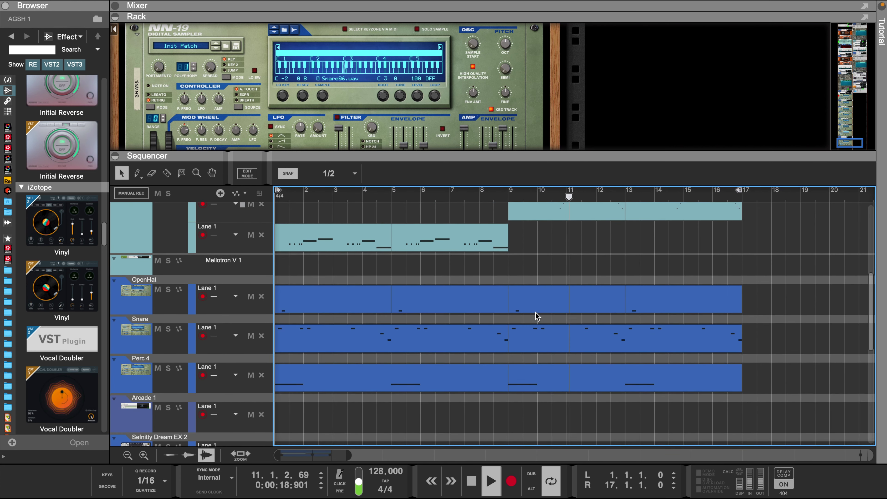
scroll(532, 317, "up", 3)
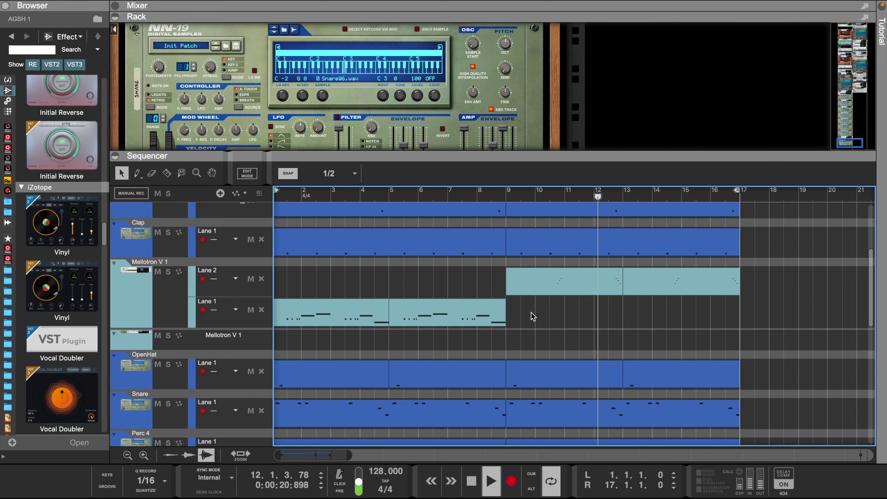
Step: Move the Mellotron V 1 track directly below AGSH 1 copy and enlarge the mixer to show the channel faders
left_click_drag(111, 309, 133, 293)
left_click_drag(509, 18, 506, 220)
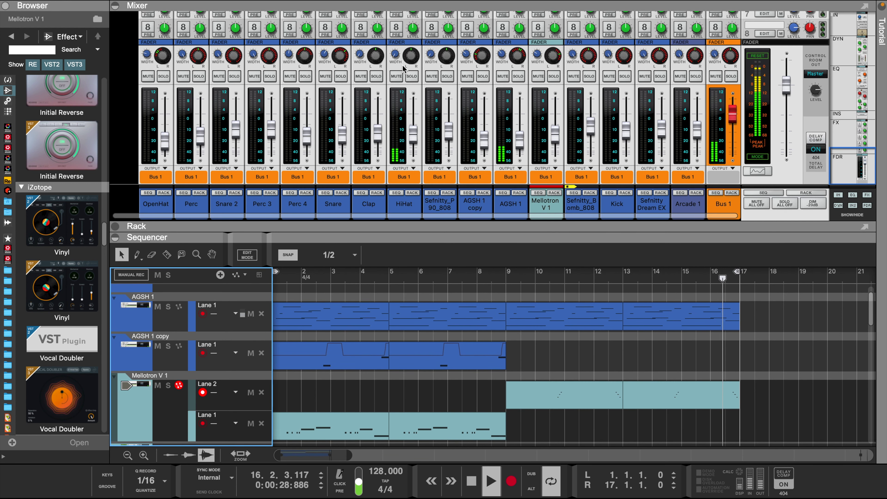
Step: Show the HiHat channel's devices in the rack and load the Tonal Destruction 2 preset in PanCake2
left_click(397, 58)
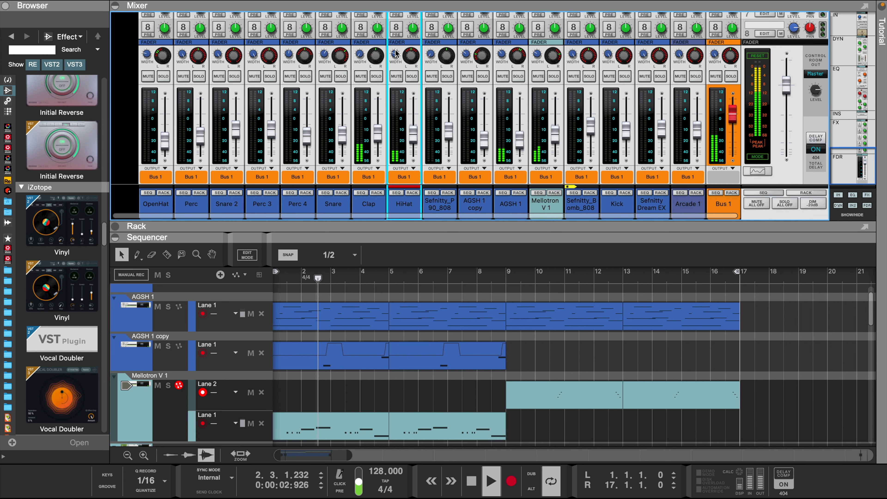
left_click(411, 193)
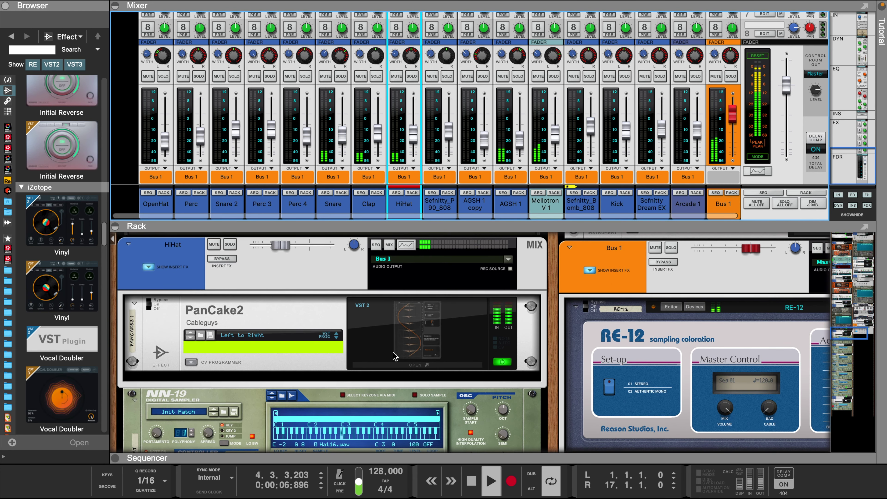
left_click(416, 366)
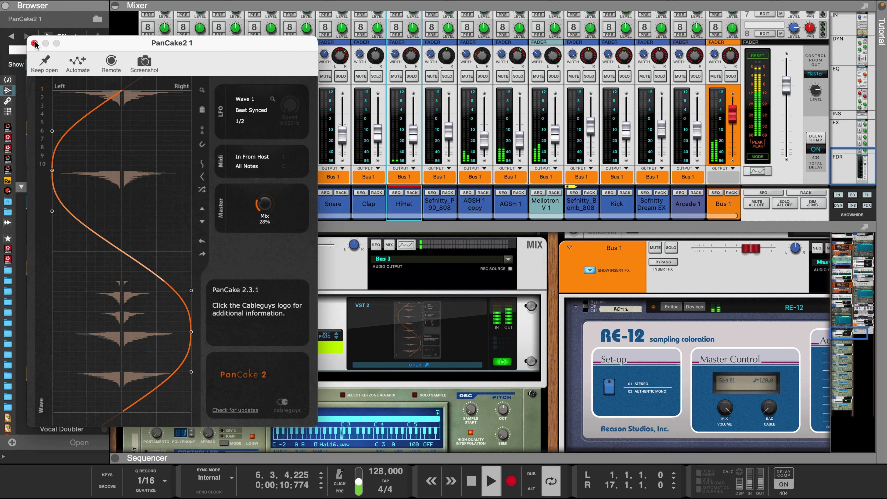
left_click(386, 347)
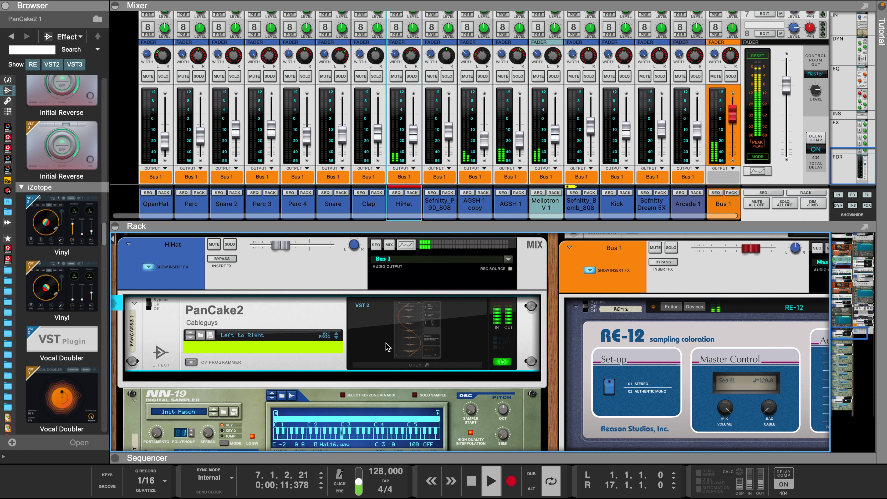
left_click(305, 341)
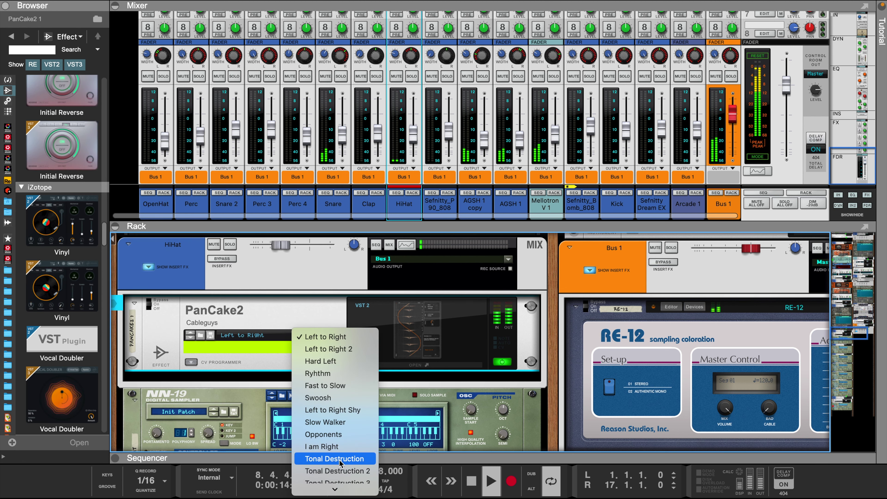
left_click(344, 470)
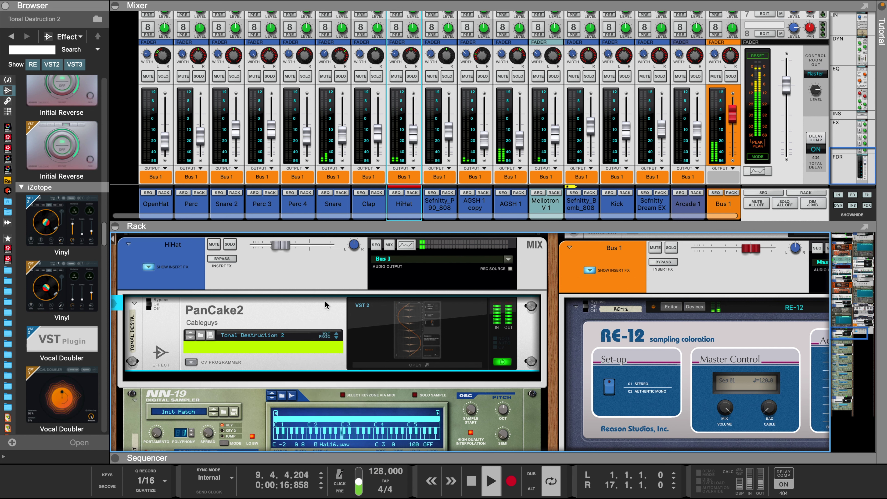
Step: Return to the sequencer with the mixer faders shown above it and go to the lower tracks
left_click(393, 58)
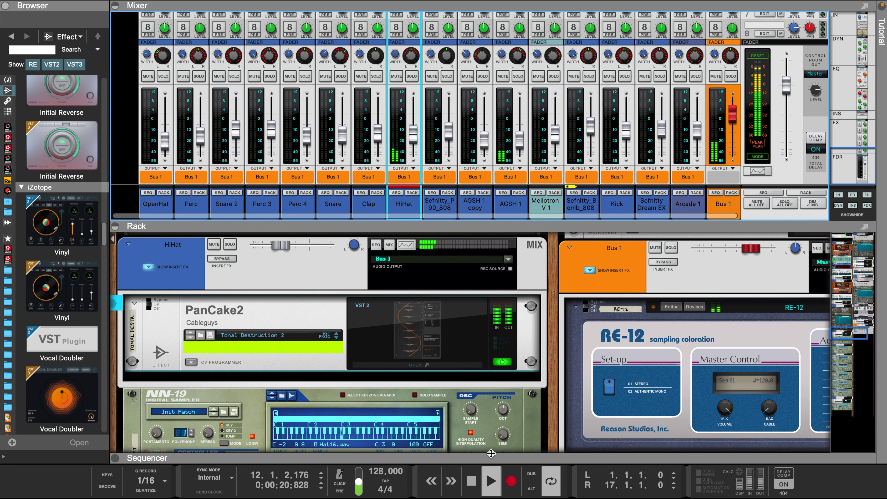
left_click_drag(493, 461, 394, 130)
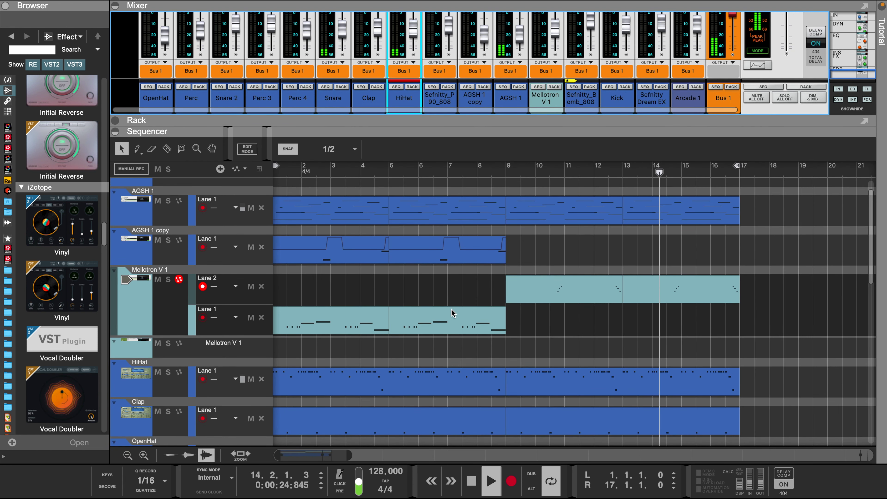
left_click_drag(500, 125, 499, 270)
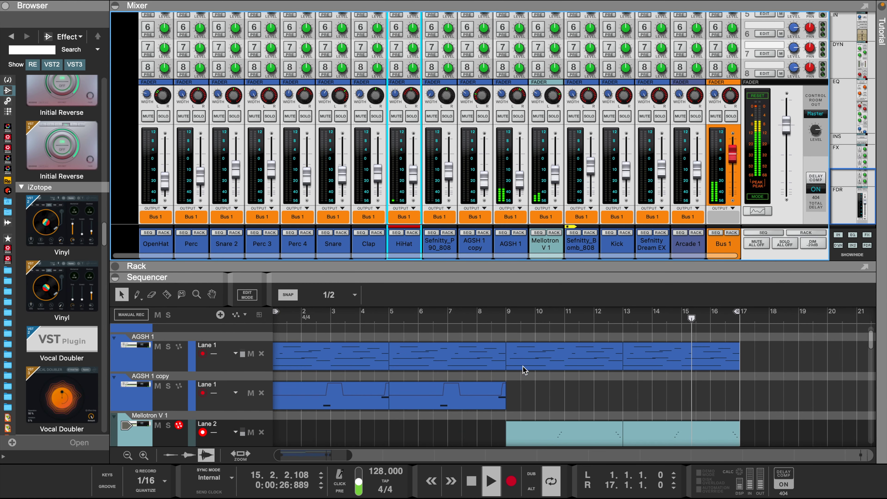
scroll(508, 376, "down", 10)
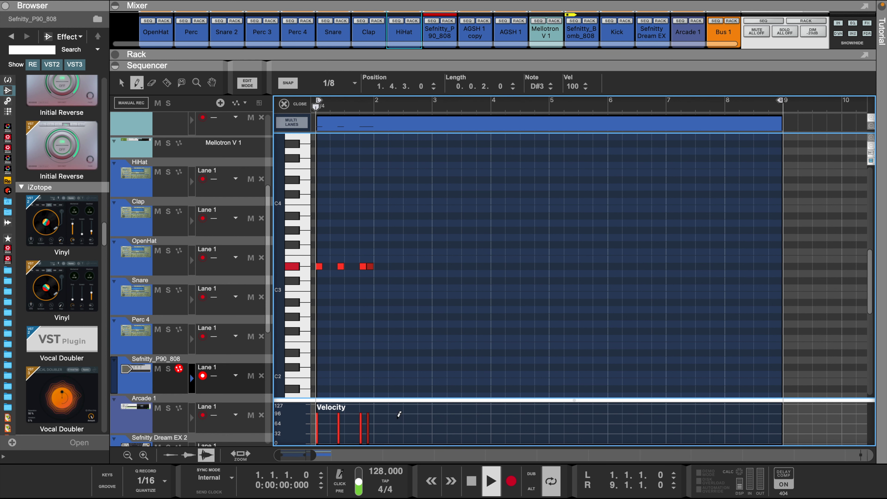
Step: Start playback and raise the velocity of the four D#3 notes in bar 1 of the Sefnitty_P90_808 clip to 127
key("space")
left_click_drag(398, 405, 314, 405)
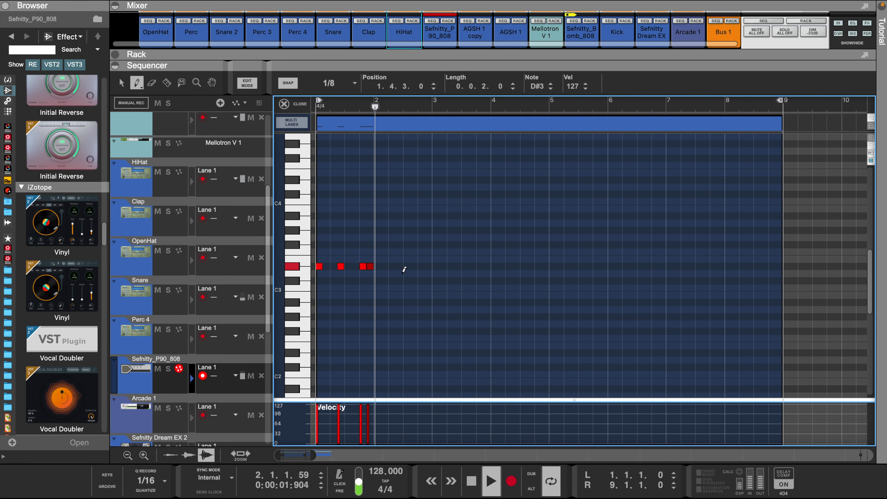
Step: Add an eighth-note C#3 just before bar 3 and D#3 notes at 3.1.1, 3.2.3, 3.4.1 and 3.4.3, all at velocity 127
left_click(428, 281)
left_click(435, 266)
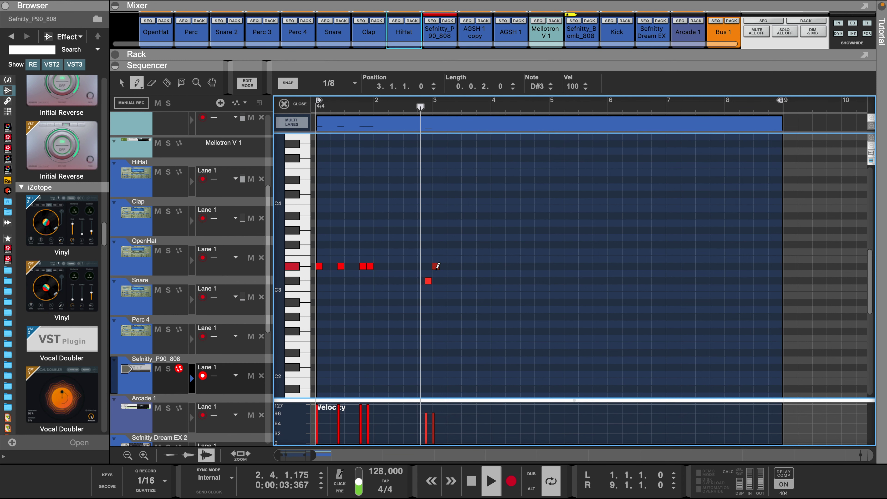
left_click(457, 266)
key("space")
key("space")
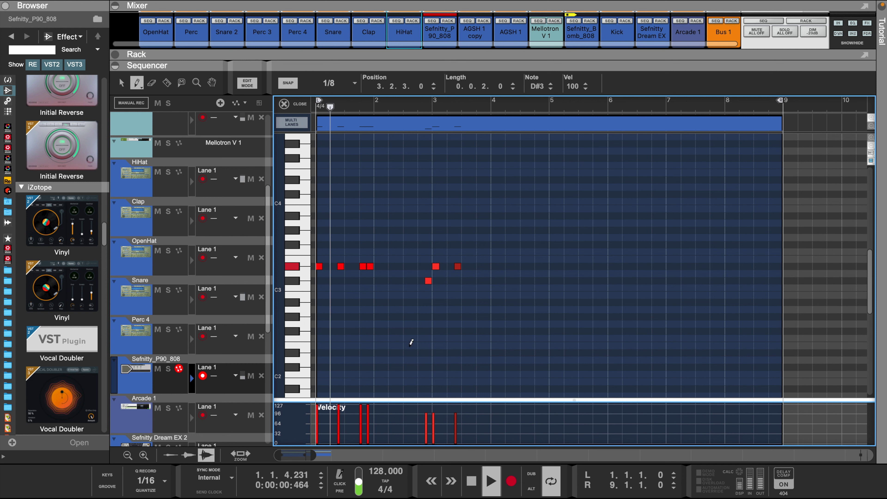
left_click_drag(418, 406, 464, 405)
left_click(480, 266)
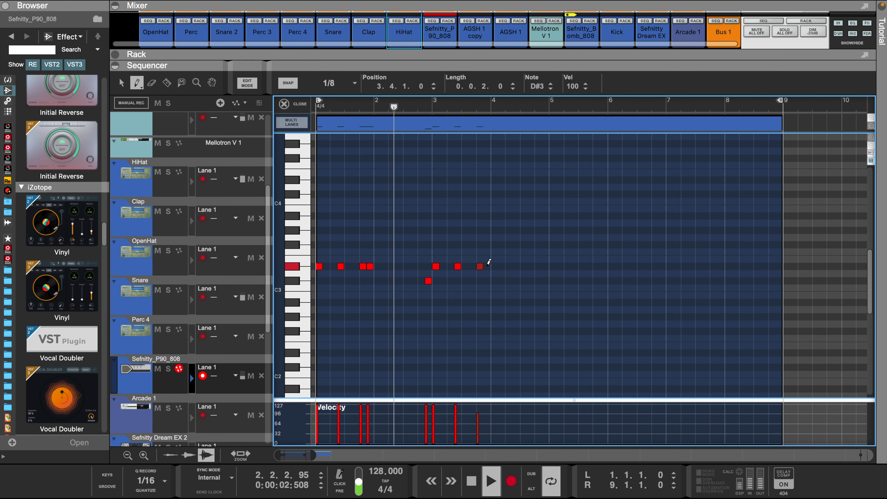
left_click(487, 266)
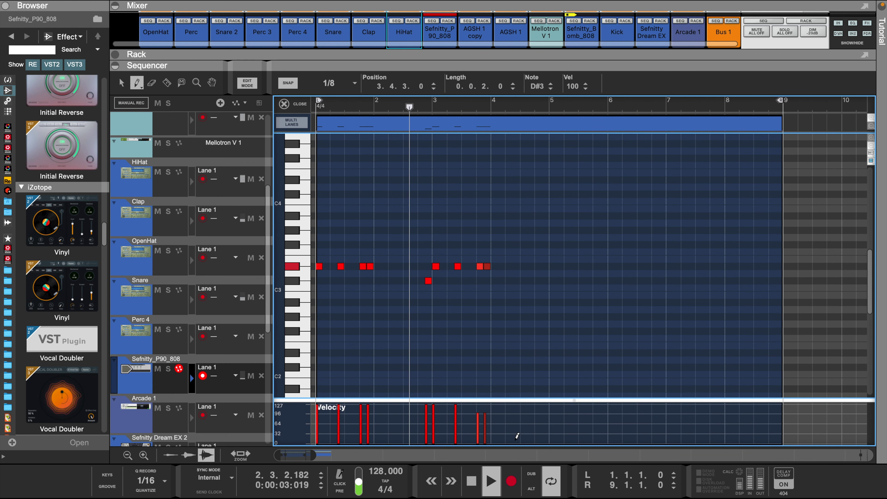
Step: Add two eighth-note F#3 notes at 4.3.3 and 4.4.1 with velocity 100
left_click(533, 243)
key("e")
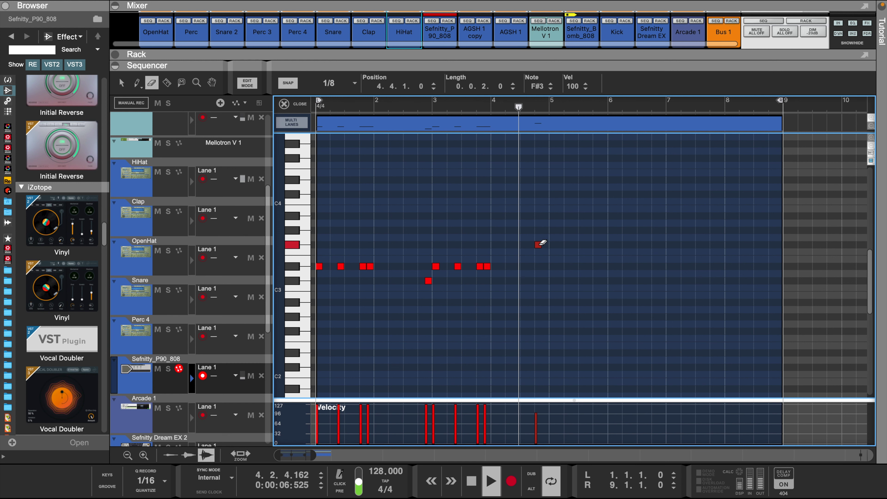
left_click(538, 245)
key("w")
left_click(532, 245)
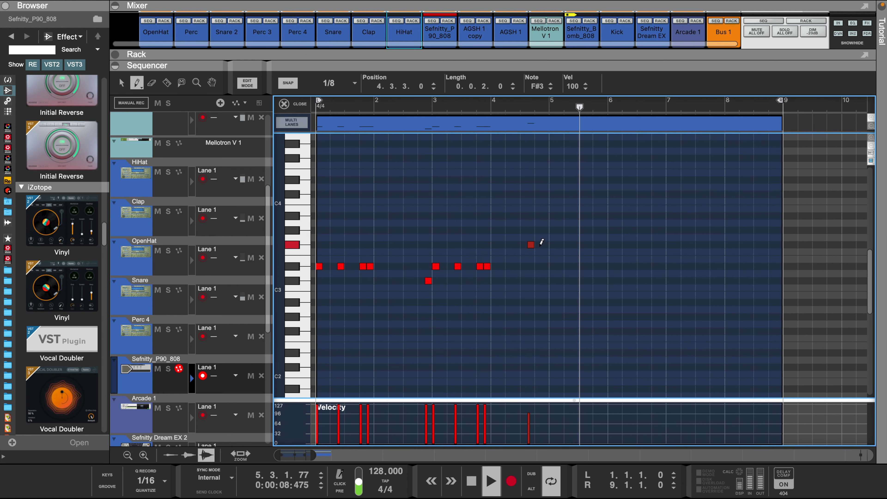
left_click(539, 244)
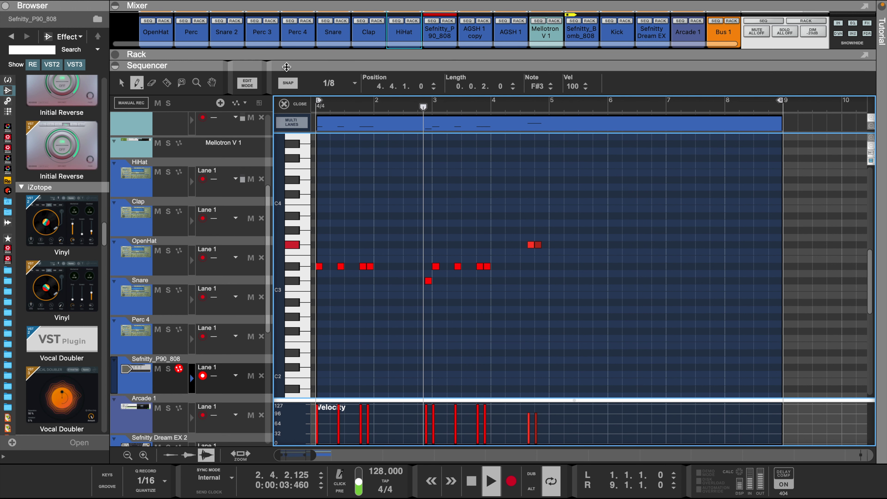
Step: With snap set to 1/32, move the last F#3 note to 4.4.2 at length 0.0.1.120 and duplicate it right after itself
left_click(335, 84)
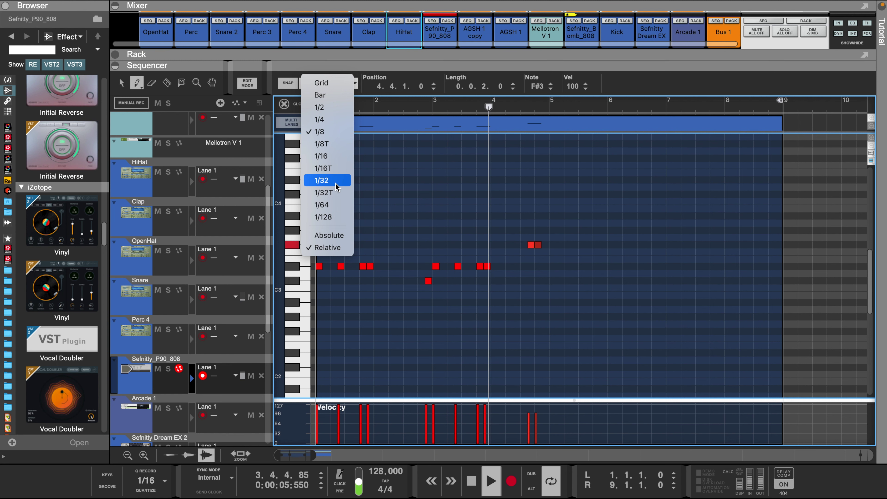
left_click(326, 180)
key("q")
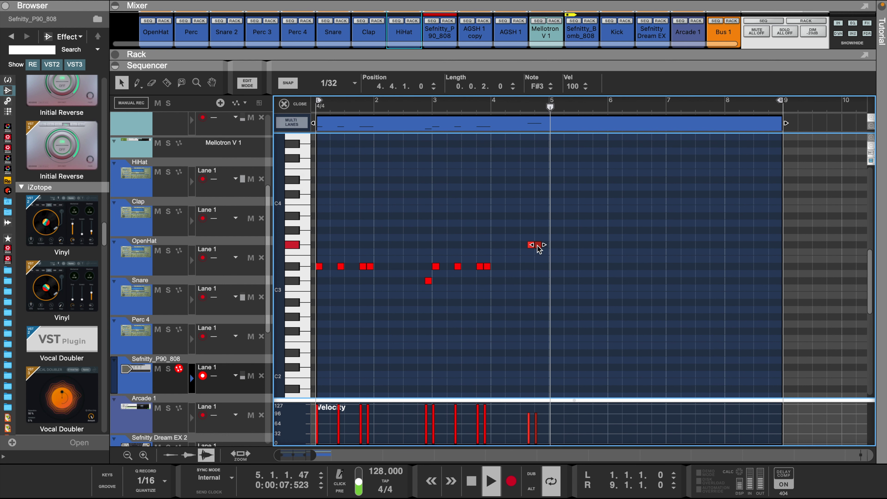
left_click_drag(542, 245, 544, 248)
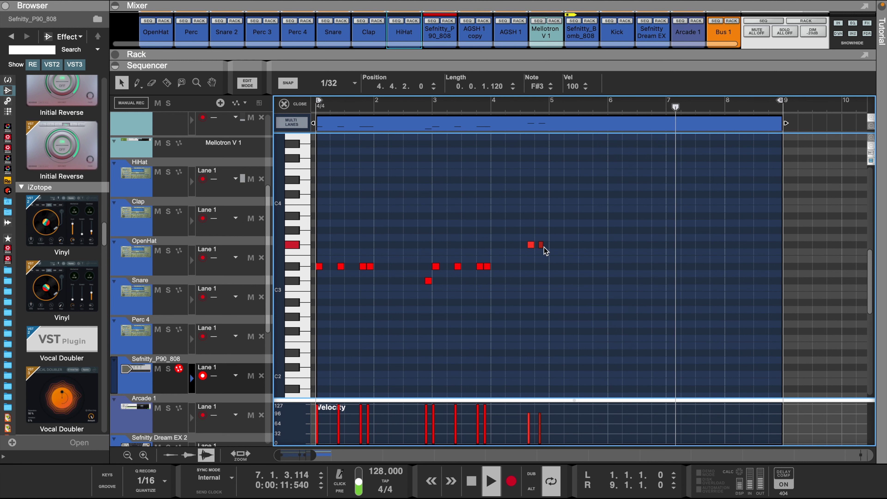
key("super+d")
Step: Shorten the last two F#3 notes to length 0.0.1.0, placing the final one at 4.4.3, and replay the clip
left_click(523, 111)
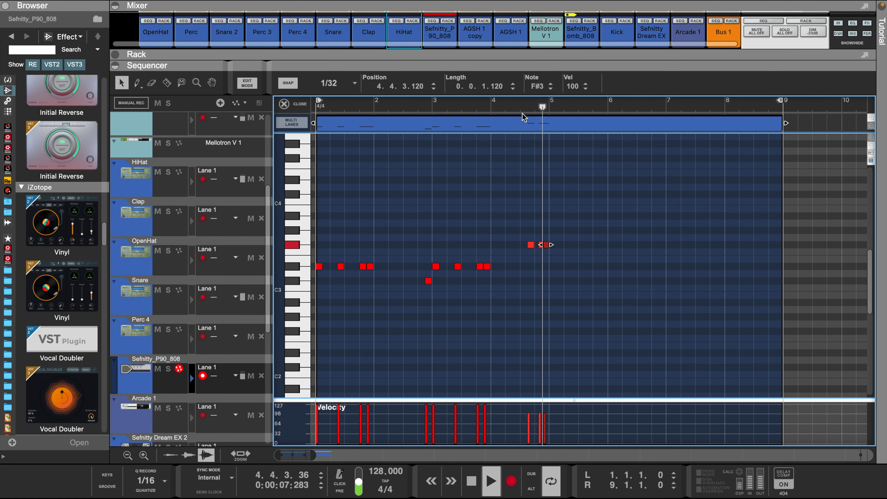
double_click(471, 481)
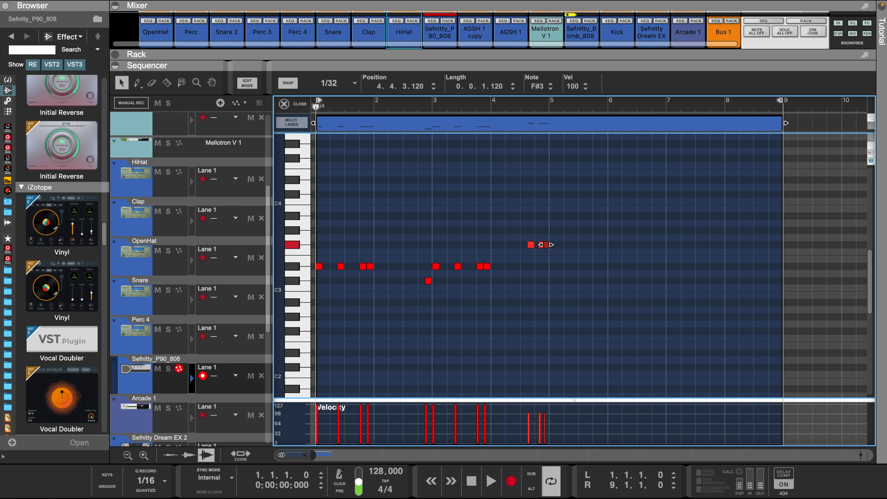
left_click_drag(281, 455, 300, 454)
scroll(414, 280, "left", 10)
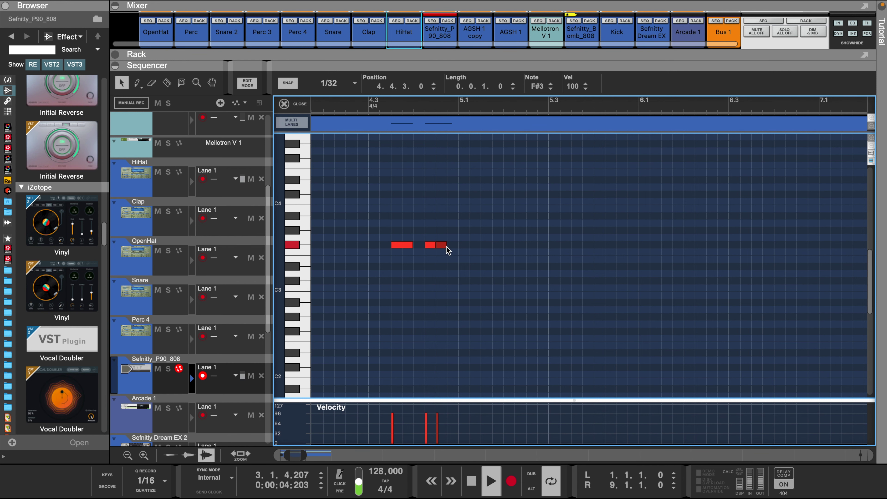
scroll(439, 260, "left", 4)
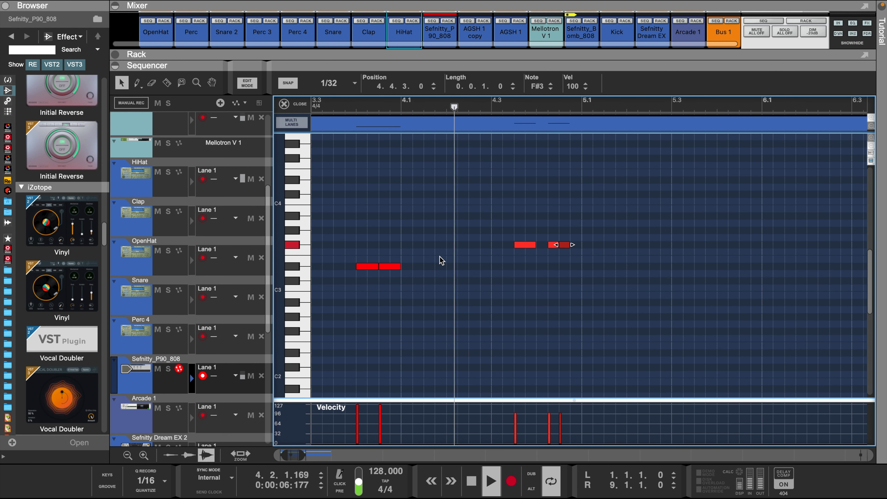
left_click_drag(284, 455, 276, 455)
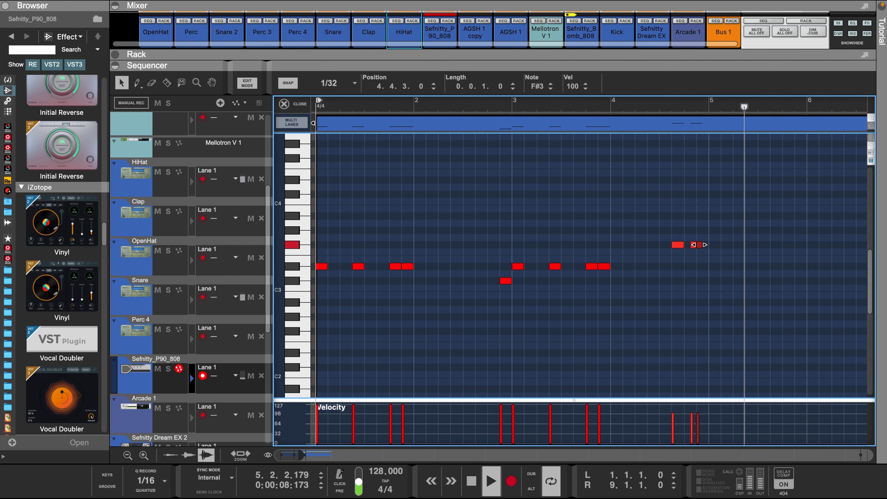
Step: Copy all the 808 notes of bars 1–4 within the clip so that the copy begins at 5.1.1
key("space")
left_click_drag(736, 221, 319, 339)
left_click_drag(337, 269, 668, 269)
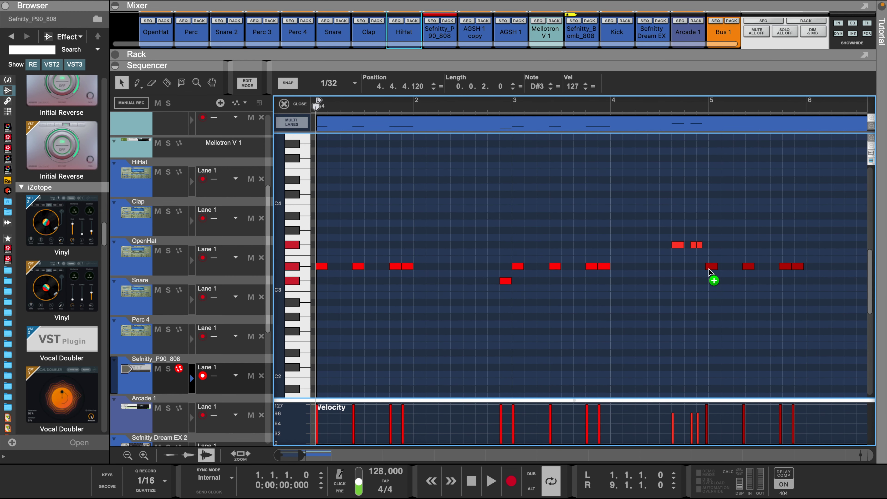
scroll(564, 285, "right", 7)
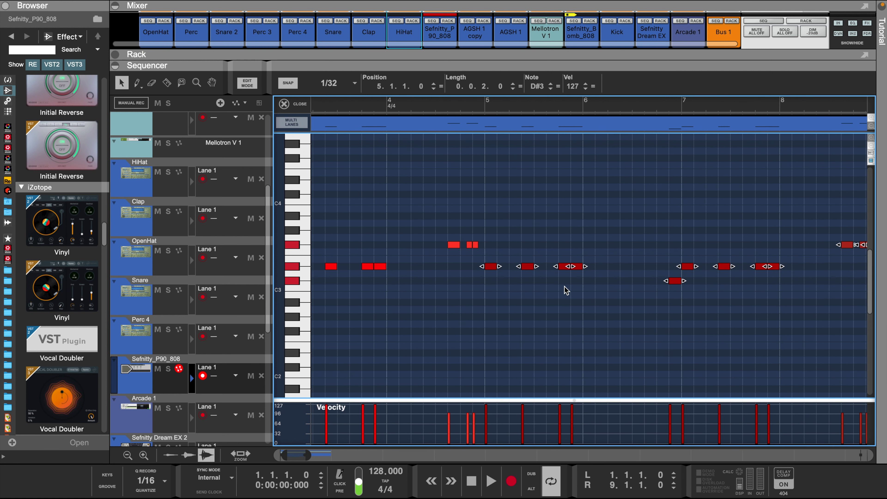
left_click(591, 219)
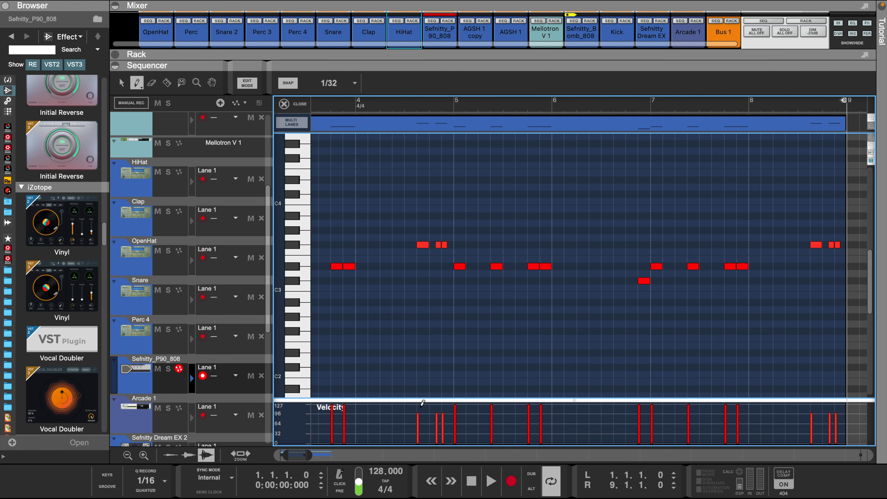
Step: Raise the velocity of the F#3 notes at the ends of bars 4 and 8 to 127
left_click_drag(417, 405, 448, 404)
scroll(521, 384, "left", 3)
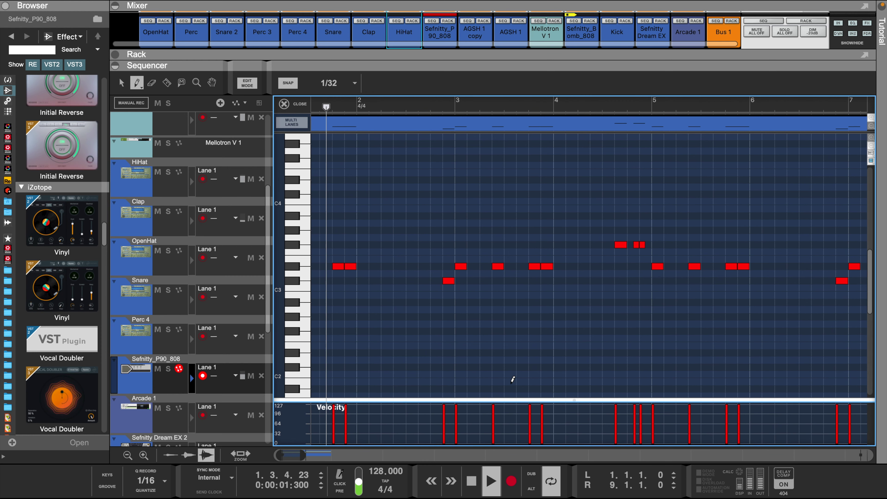
scroll(512, 379, "right", 3)
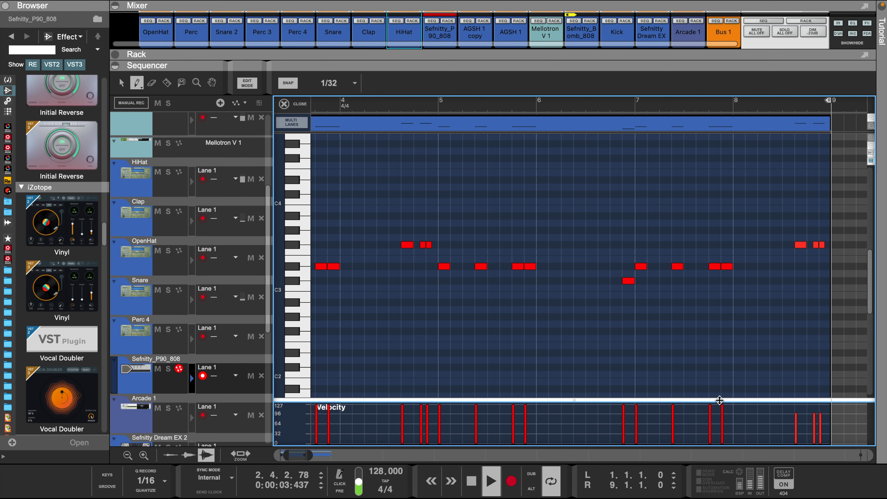
key("q")
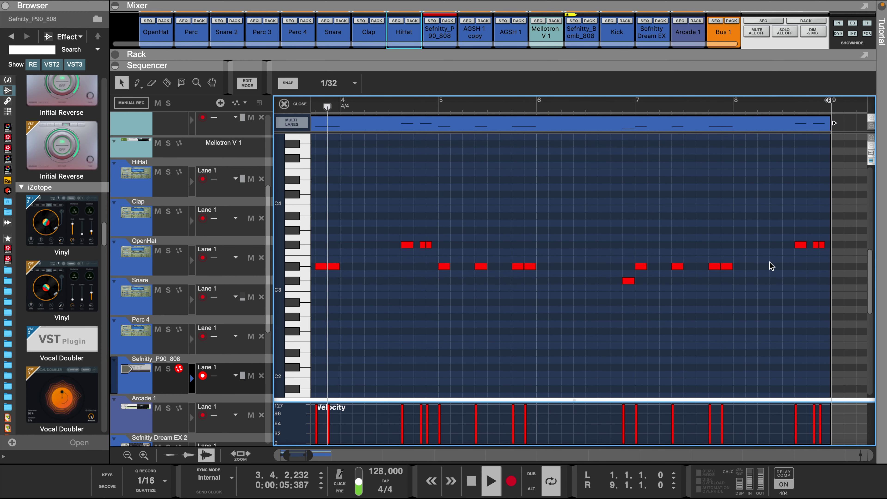
Step: Transpose the three F#3 notes at the end of bar 8 up to A#3 and lower the last two of them to G#3
mouse_move(798, 227)
left_mouse_down()
mouse_move(832, 263)
mouse_move(802, 231)
mouse_move(803, 215)
left_mouse_up()
left_click(818, 215)
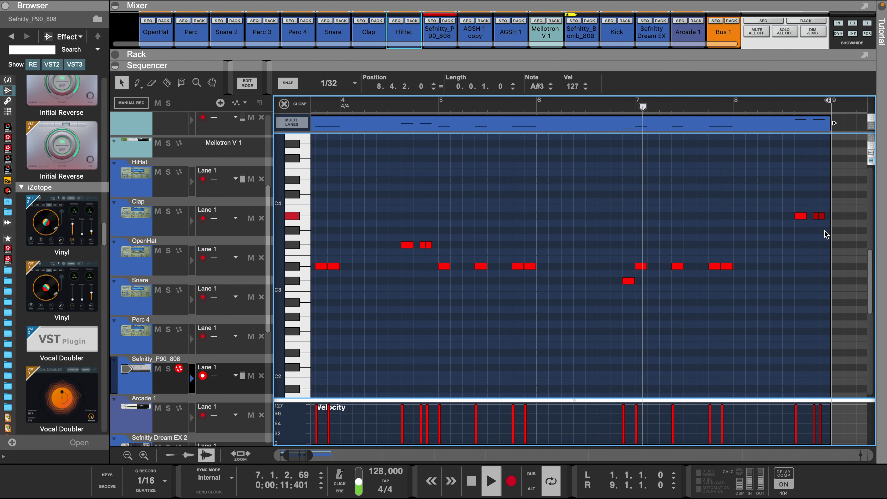
left_click(827, 241)
left_click_drag(828, 241, 807, 198)
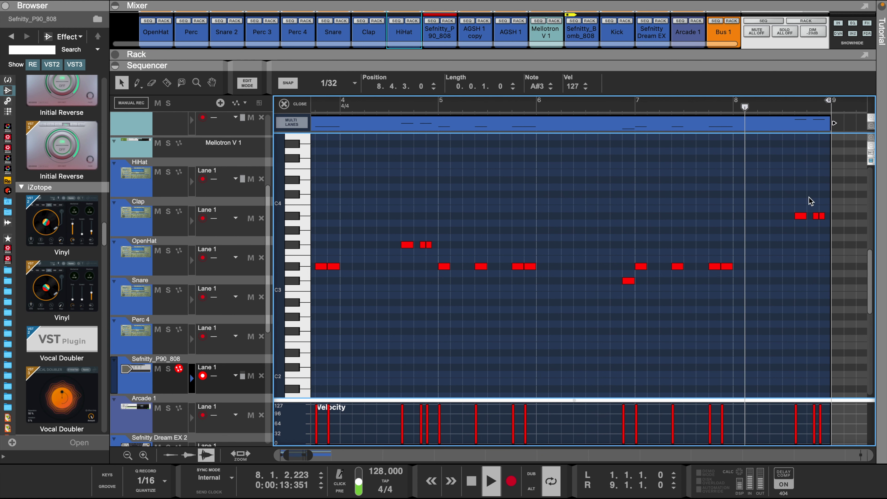
double_click(550, 89)
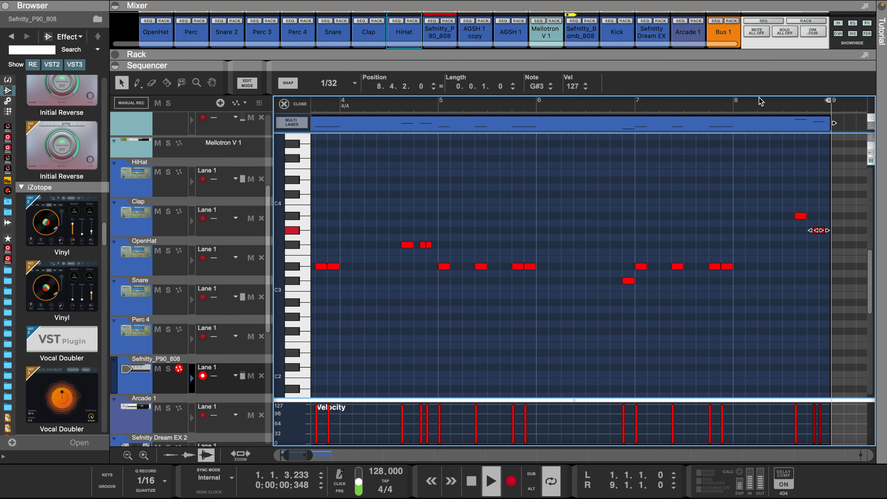
Step: Add a G#3 note at the end of bar 8 and, with snap at 1/32, a shorter one at 8.4.3.120 with length 0.0.0.120
left_click(809, 284)
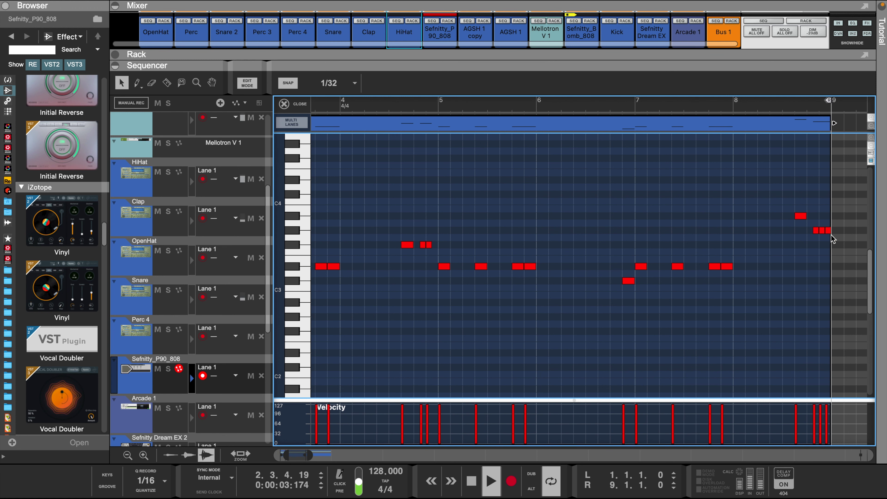
left_click(335, 87)
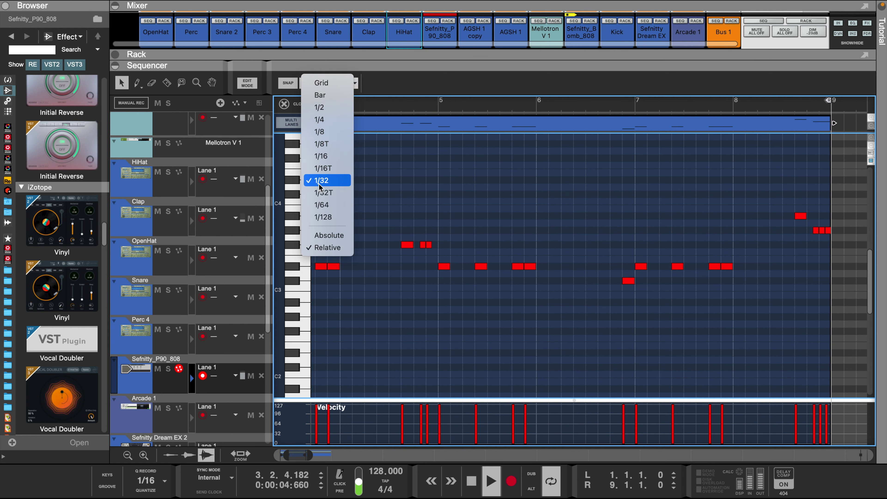
left_click(332, 179)
left_click(820, 231)
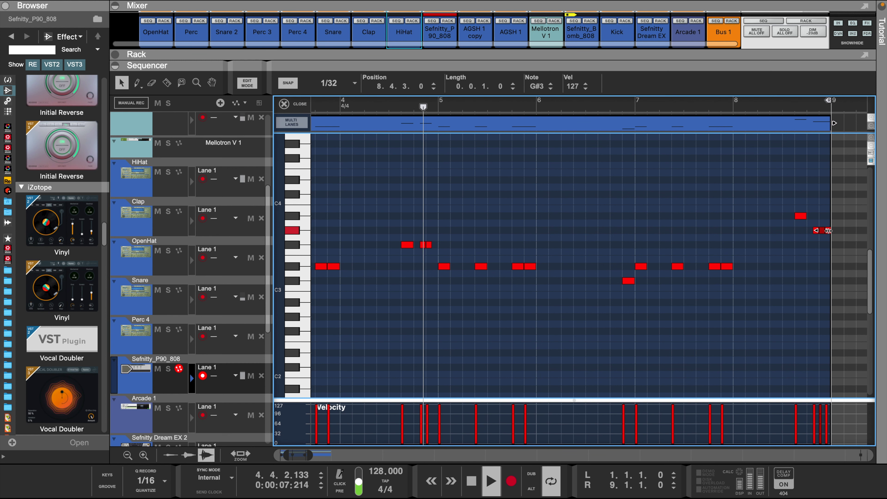
key("ctrl+Right")
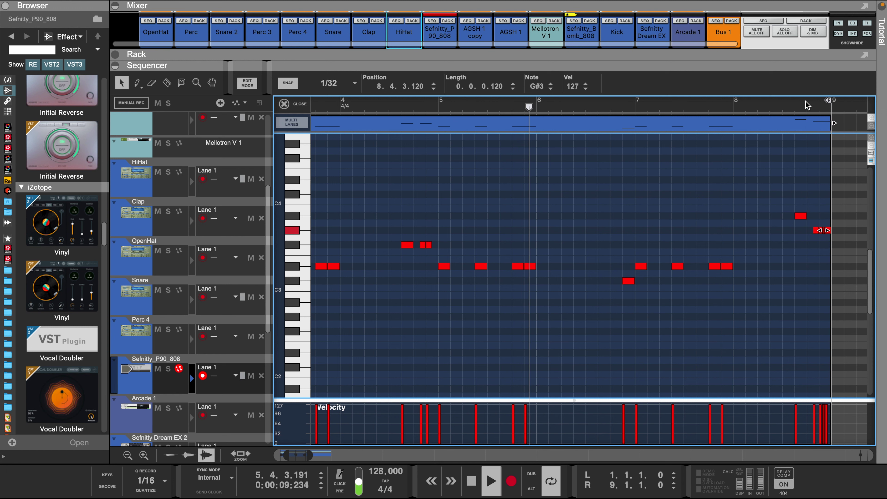
Step: Shift the G#3 run in bar 8 to start at 8.4.1 and lengthen its last note at 8.4.3
left_click(822, 250)
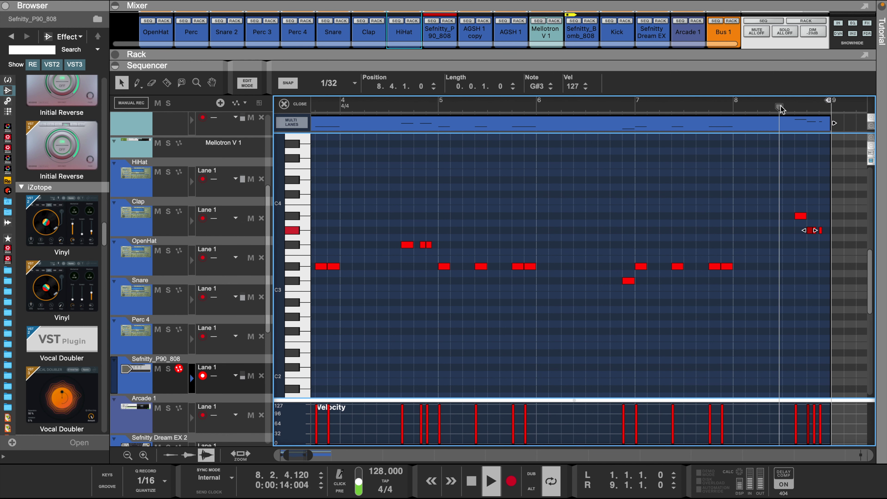
left_click(813, 239)
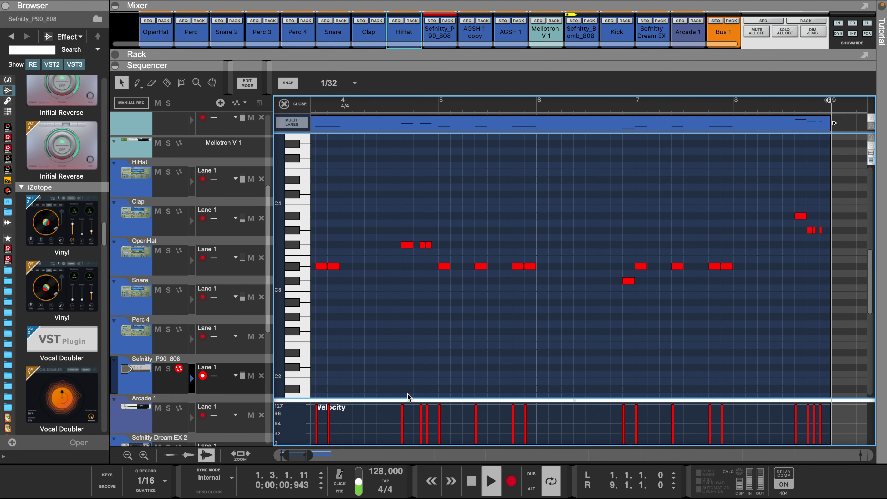
left_click_drag(287, 453, 281, 454)
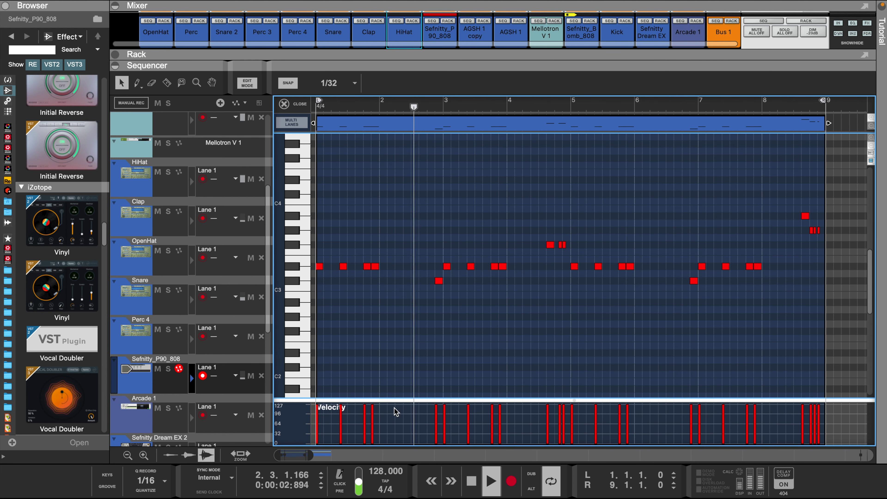
left_click(818, 230)
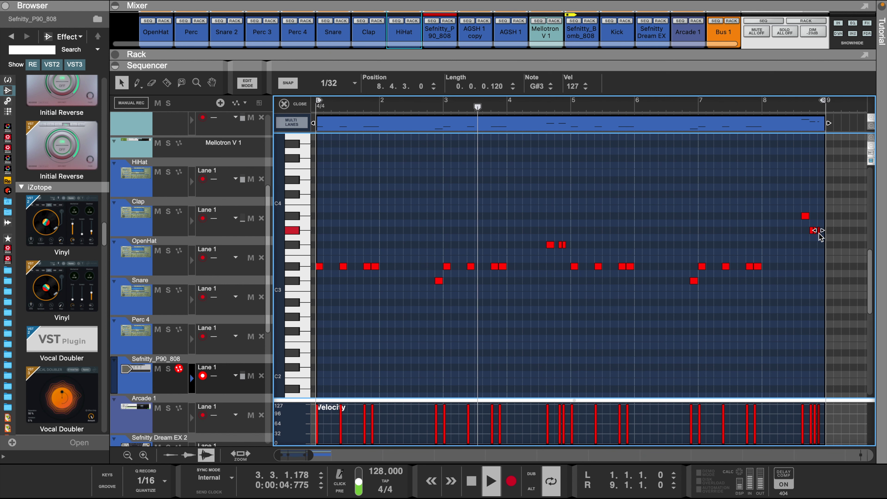
left_click_drag(821, 231, 825, 231)
left_click(459, 257)
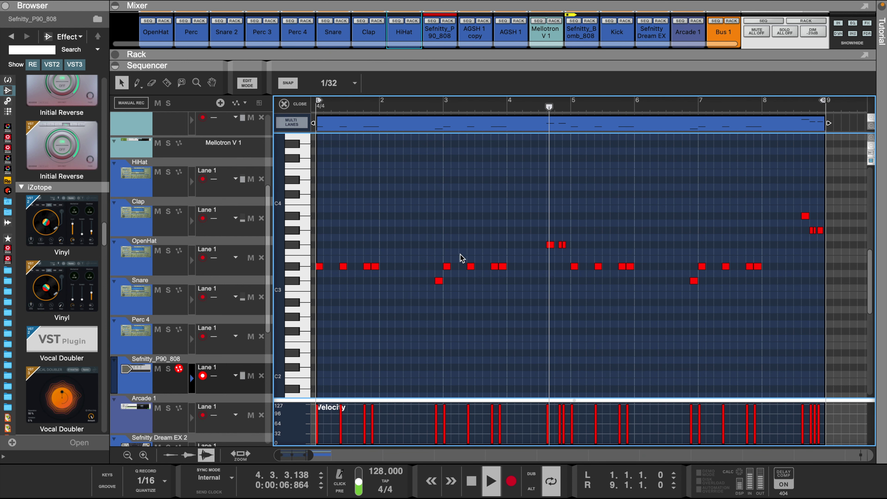
Step: Close the 808 clip, duplicate it at bar 9 on the Sefnitty_P90_808 track and extend the loop's end to bar 17
left_click_drag(453, 67, 454, 181)
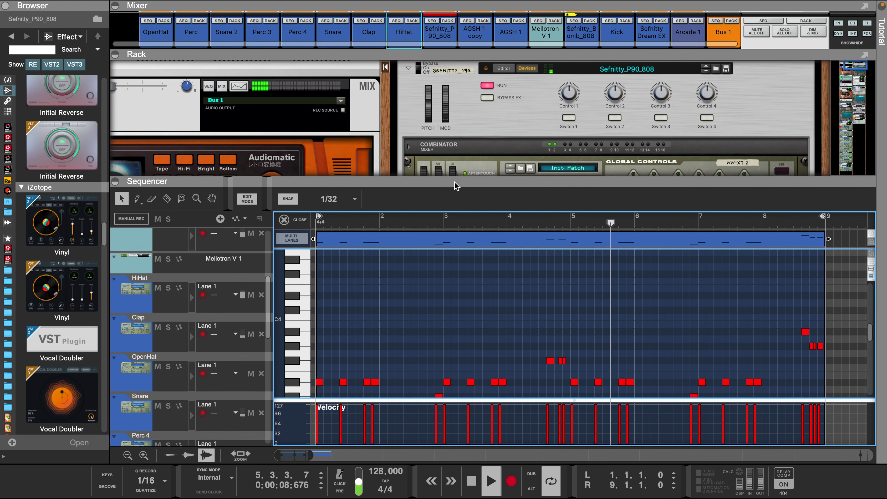
left_click(284, 219)
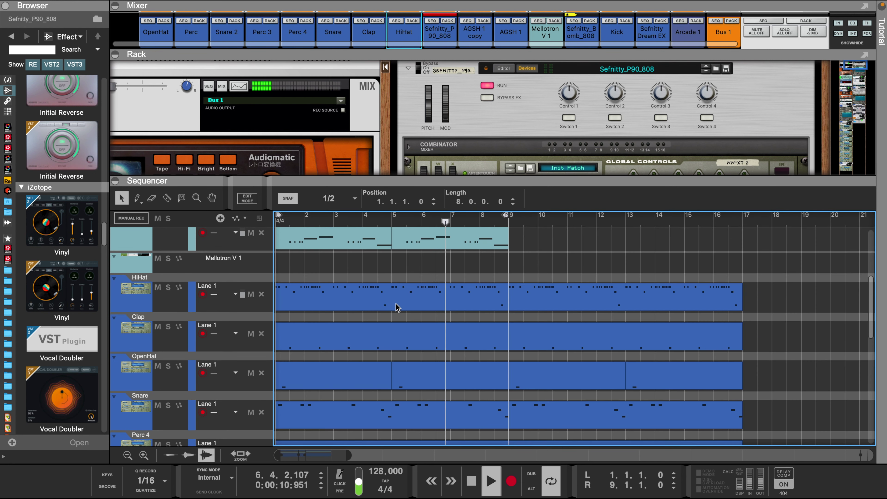
scroll(396, 307, "down", 5)
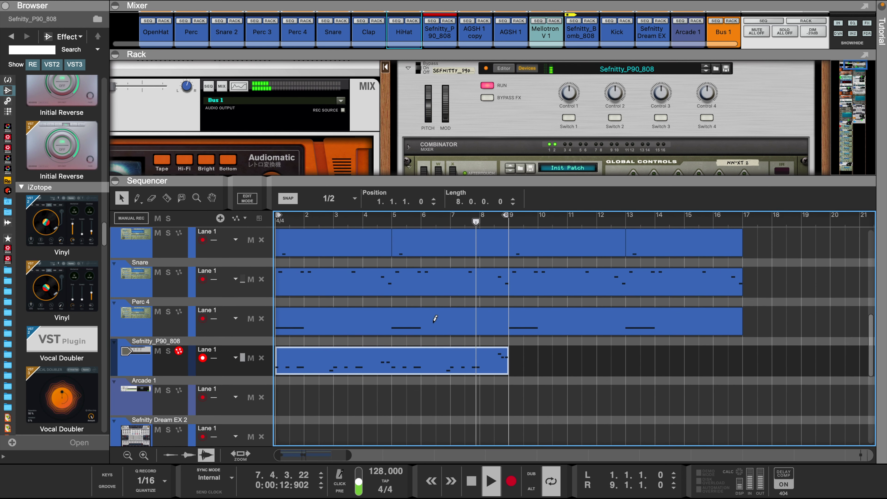
key("ctrl+d")
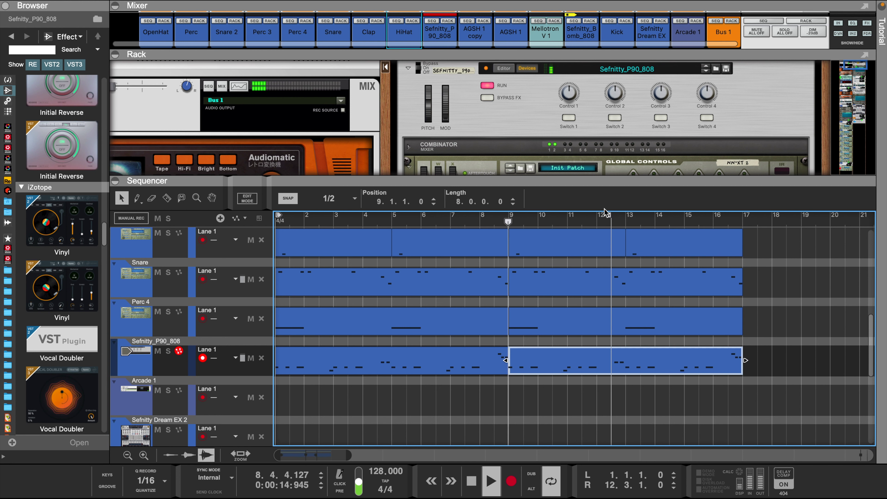
left_click_drag(609, 217, 740, 246)
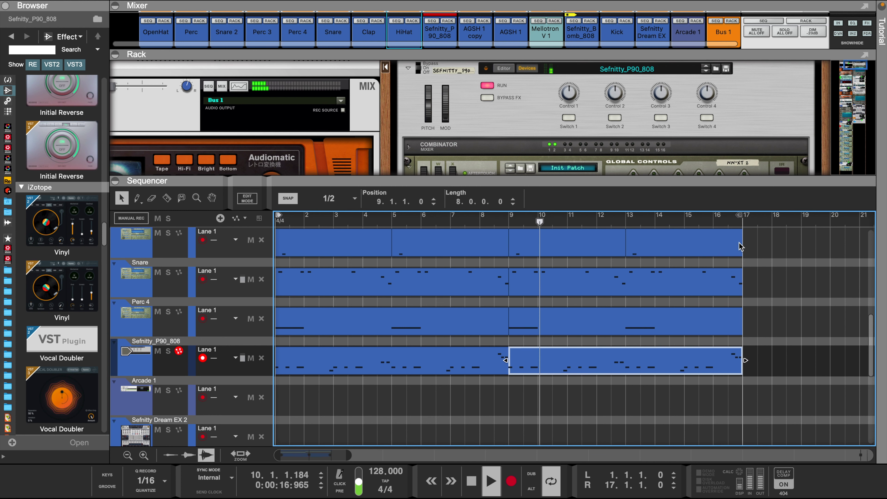
Step: Duplicate all clips of bars 1–16 so the copies start at bar 17, and extend the loop's end to bar 33
scroll(415, 350, "up", 5)
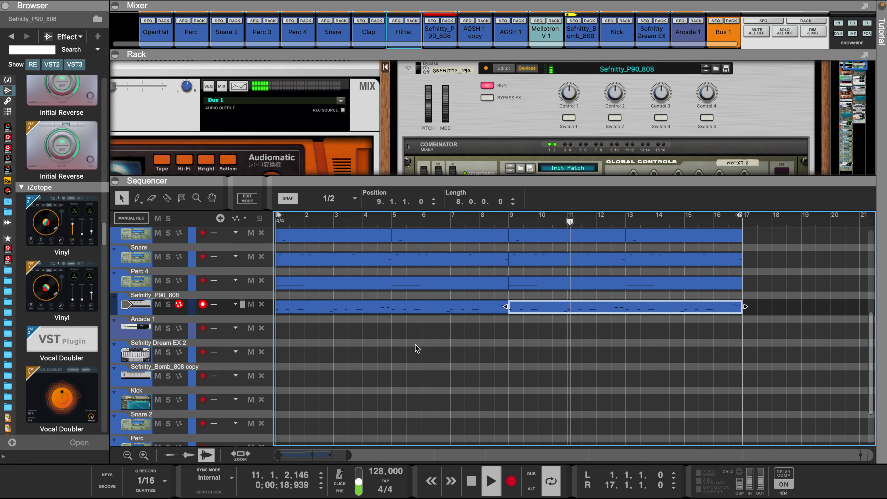
scroll(414, 351, "down", 5)
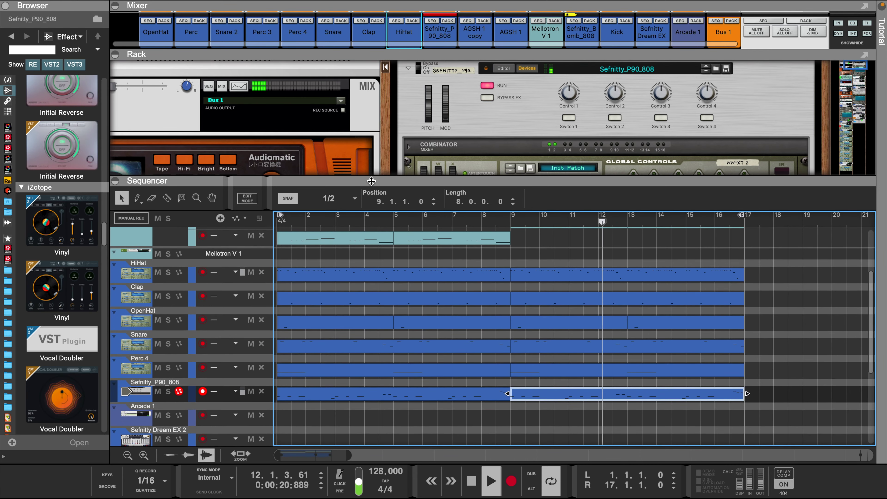
left_click_drag(368, 178, 346, 40)
left_click_drag(415, 12, 410, 229)
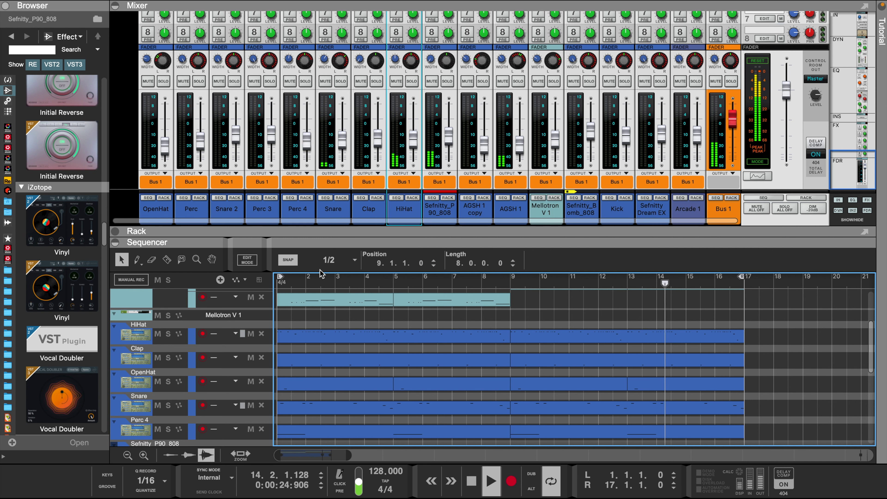
left_click_drag(328, 237, 329, 214)
scroll(328, 156, "up", 5)
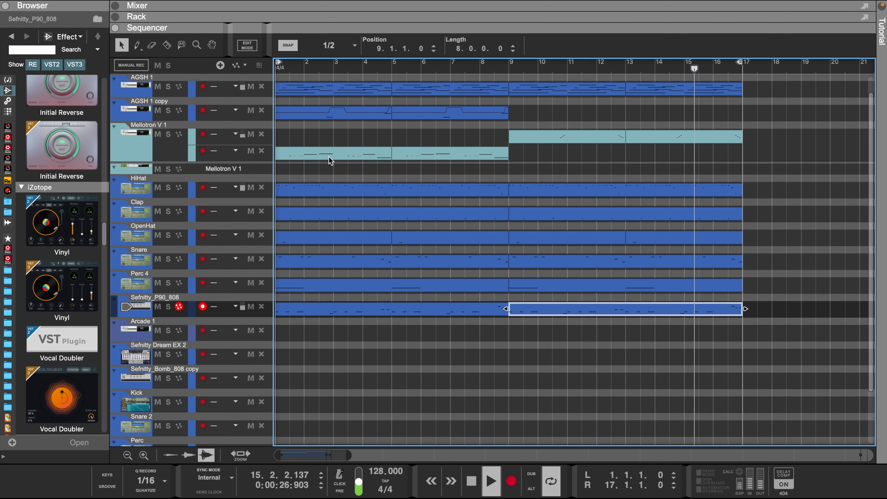
left_click_drag(289, 89, 748, 427)
key("ctrl+d")
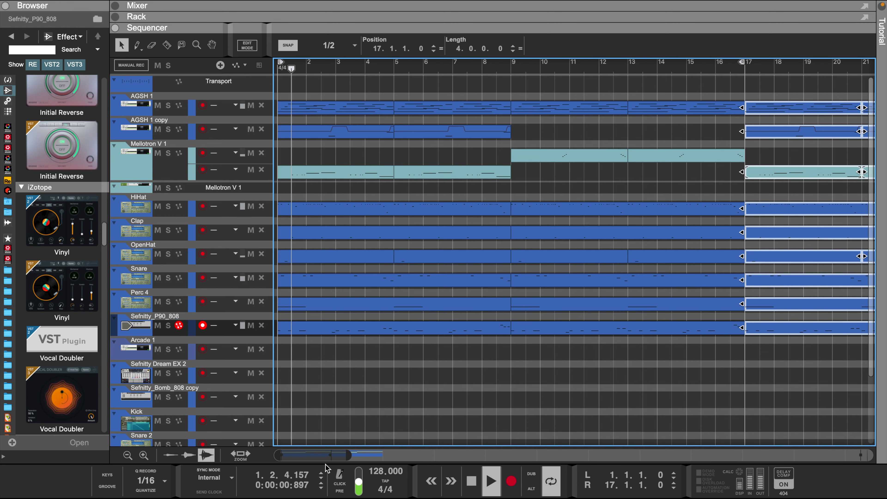
left_click_drag(349, 454, 391, 453)
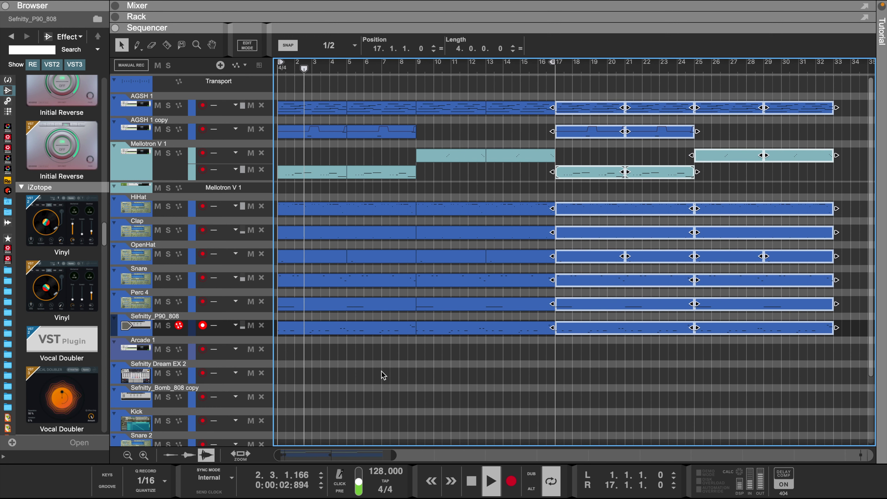
left_click(362, 370)
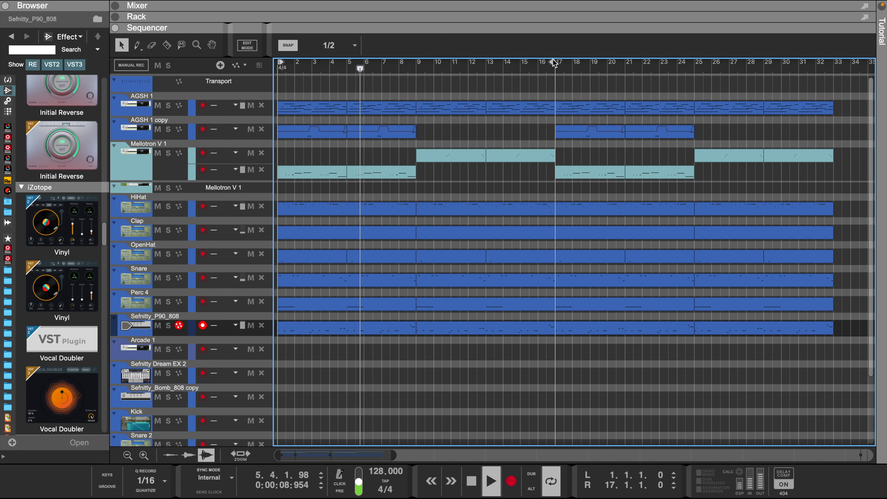
left_click_drag(551, 71, 800, 102)
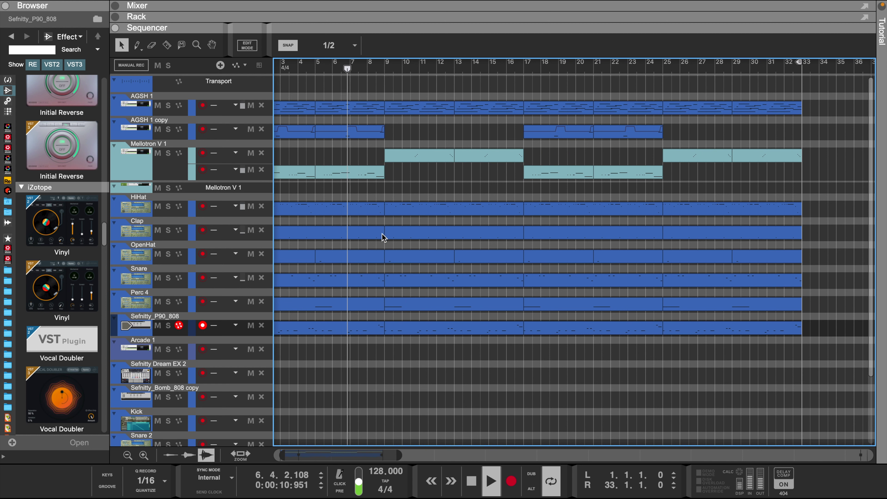
Step: Trim the start of the HiHat, Clap, OpenHat, Snare and Perc 4 clips beginning at bar 9 to bar 10
left_click_drag(396, 194, 397, 304)
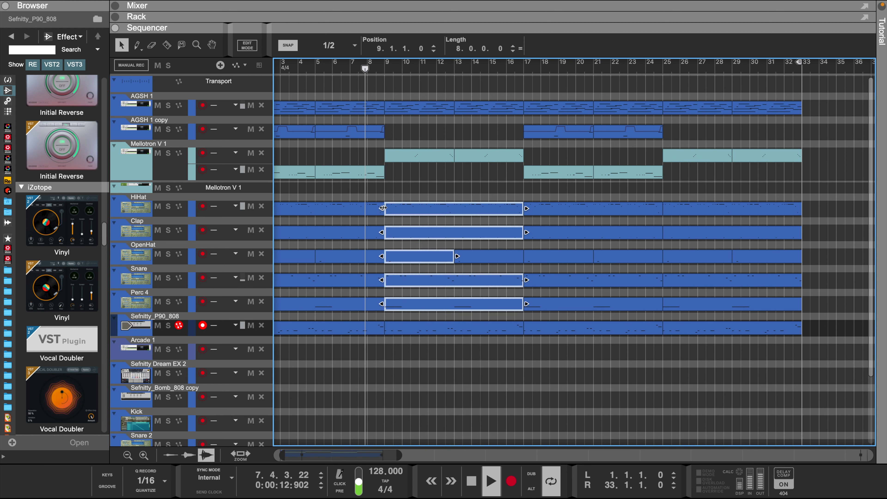
left_click_drag(380, 208, 403, 209)
left_click(402, 191)
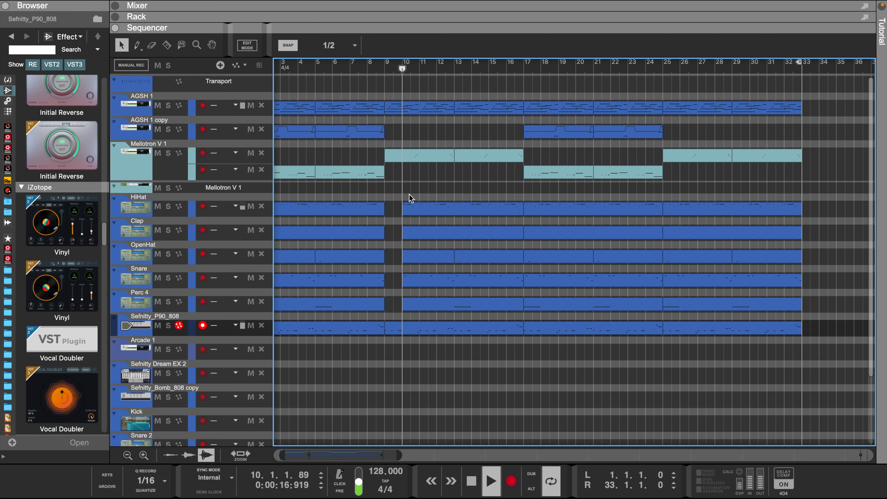
Step: Trim the start of the Sefnitty_P90_808 clip beginning at bar 9 to 10.3.1, giving it length 6.2.0.0
left_click(404, 330)
left_click_drag(382, 328, 413, 332)
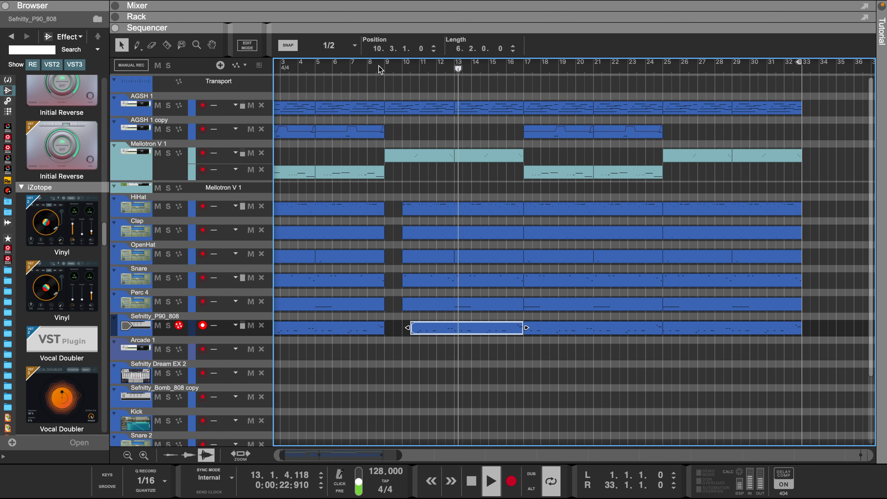
scroll(384, 66, "left", 2)
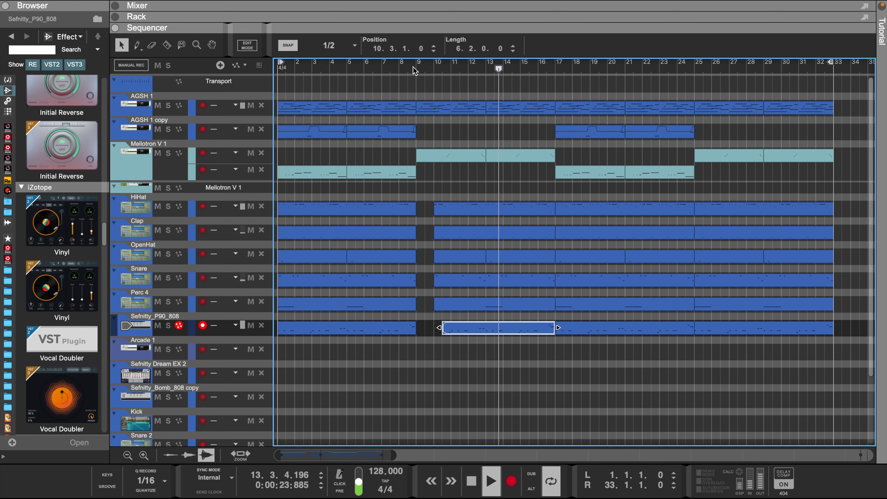
Step: Trim the start of the Sefnitty_P90_808 and HiHat clips beginning at bar 17 to bar 18, giving them length 7.0.0.0
left_click(423, 194)
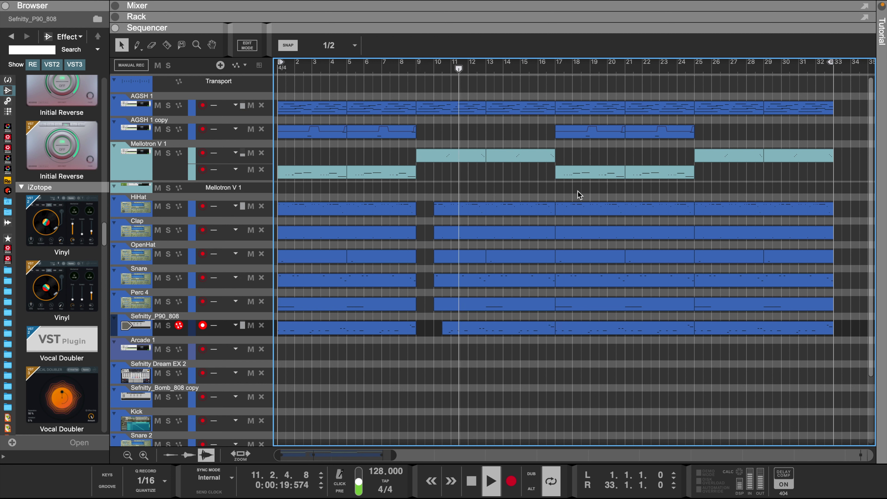
left_click(562, 332)
left_click_drag(552, 328, 572, 331)
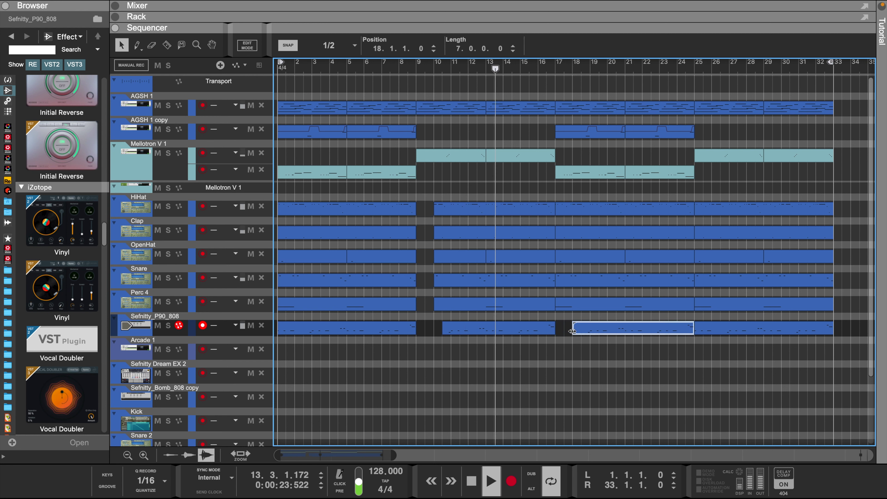
left_click(565, 208)
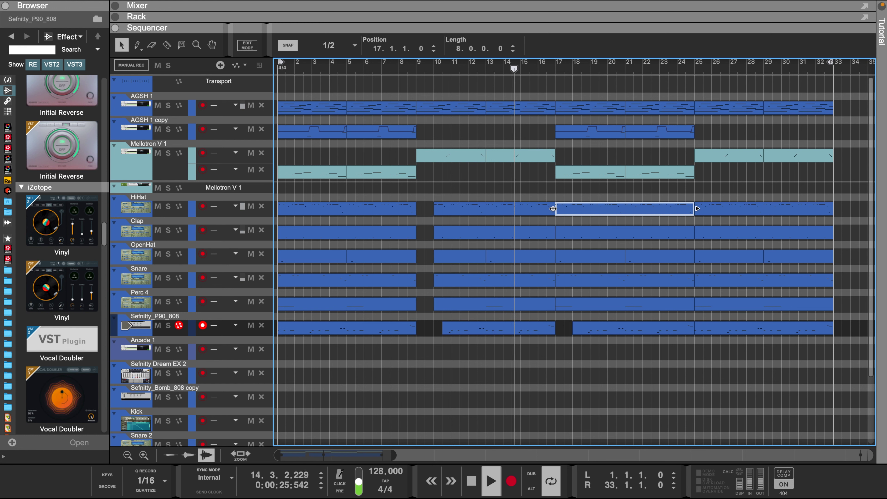
left_click_drag(556, 209, 570, 209)
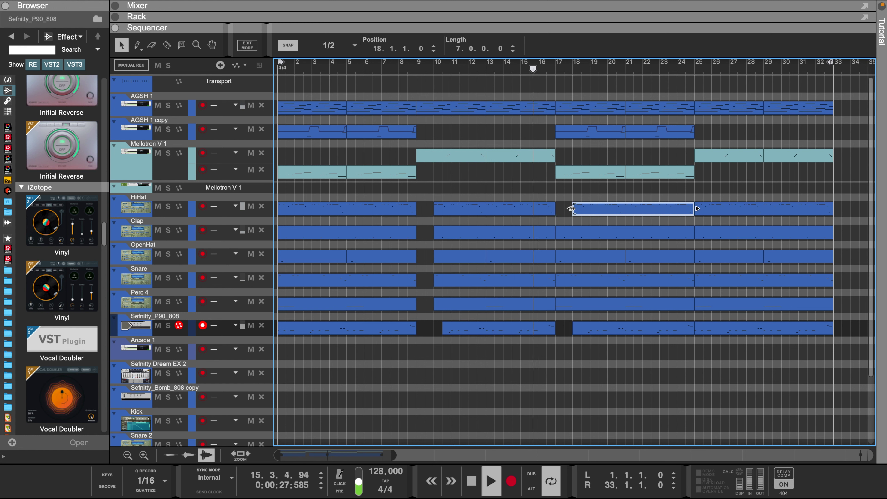
left_click(572, 358)
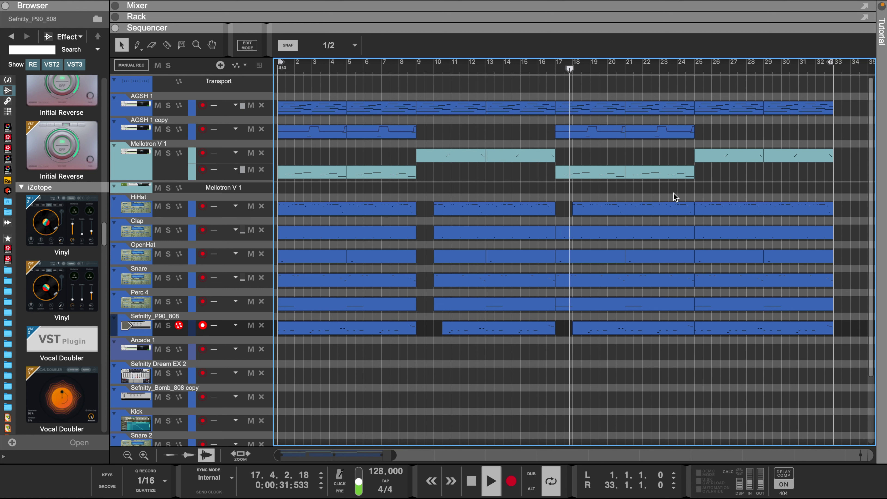
Step: Trim the end of the HiHat, Clap, OpenHat, Snare, Perc 4 and Sefnitty_P90_808 clips ending at bar 25 back to bar 24
left_click_drag(674, 197, 677, 305)
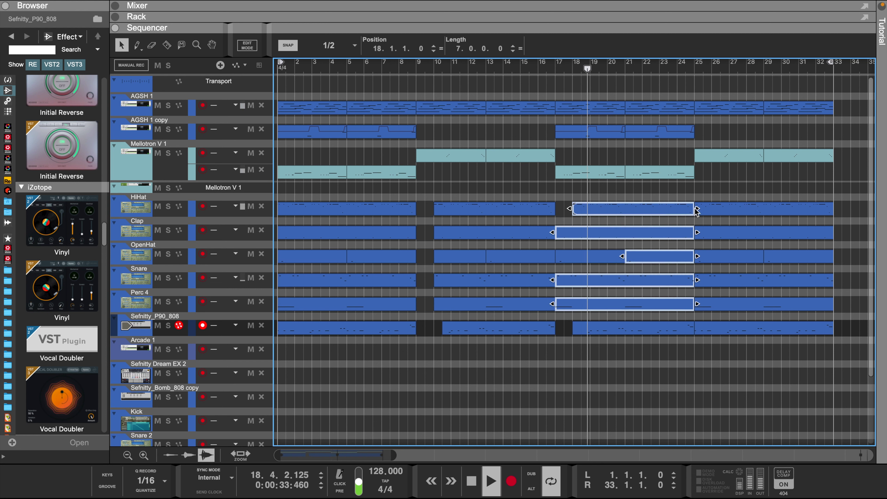
left_click_drag(696, 209, 678, 209)
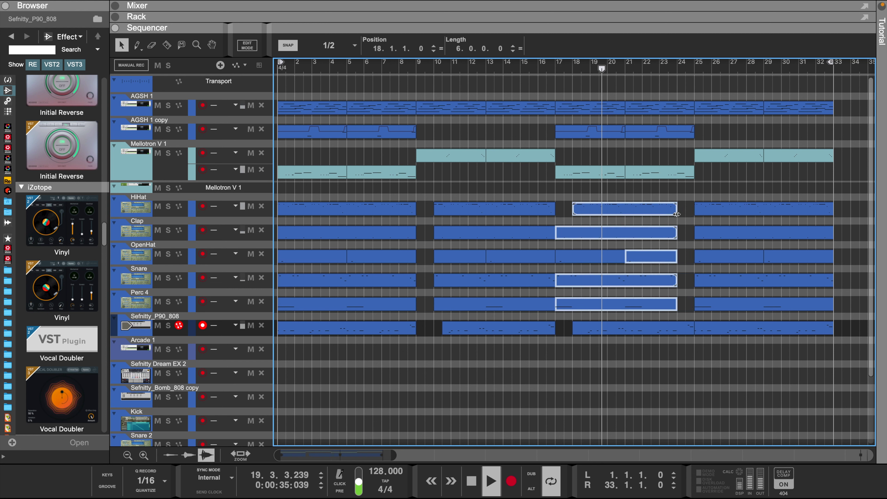
left_click(668, 192)
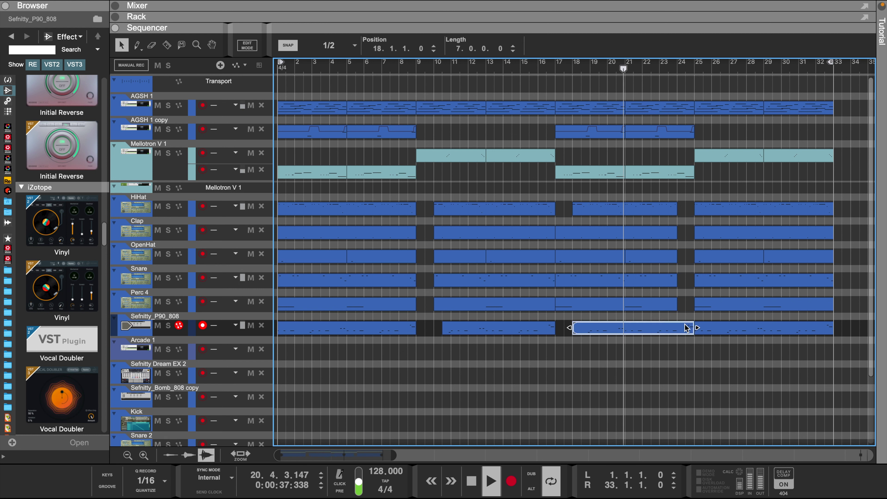
left_click_drag(695, 328, 677, 330)
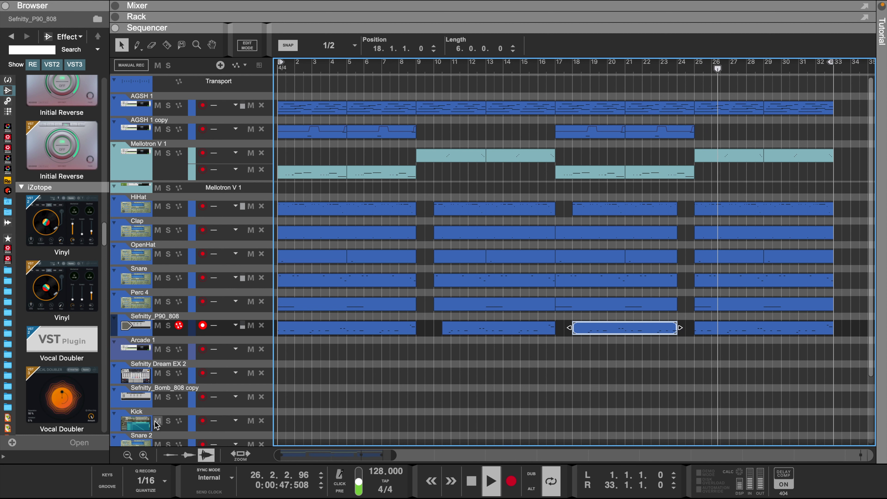
Step: Trim the end of the last HiHat, Clap, OpenHat, Snare and Perc 4 clips from bar 33 back to bar 32
left_click(143, 455)
left_click(143, 456)
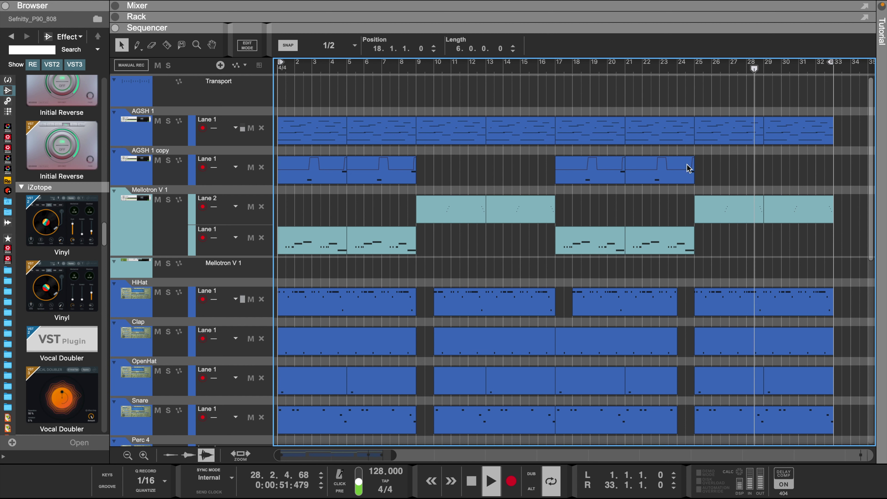
left_click_drag(815, 279, 800, 415)
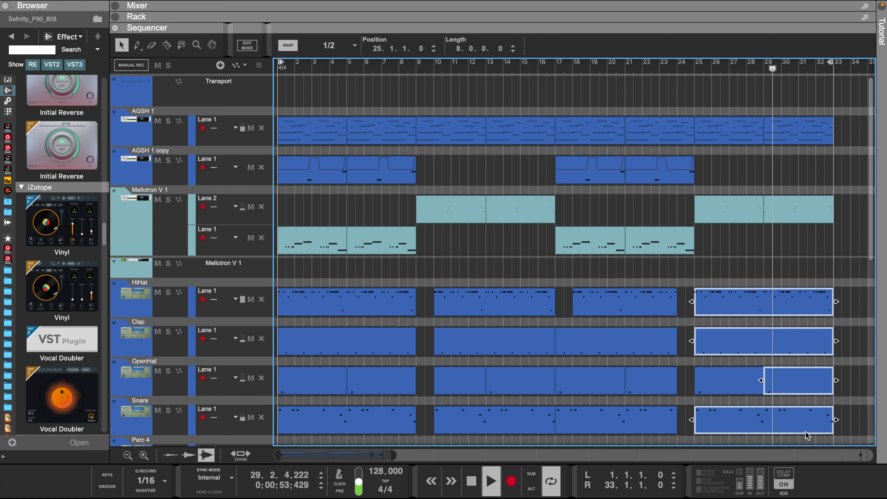
scroll(798, 370, "down", 3)
left_click_drag(838, 225, 815, 285)
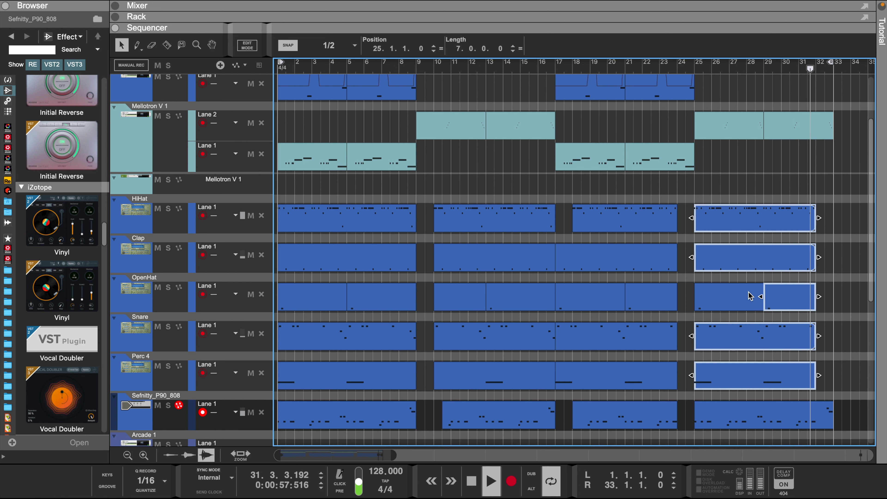
scroll(415, 187, "up", 3)
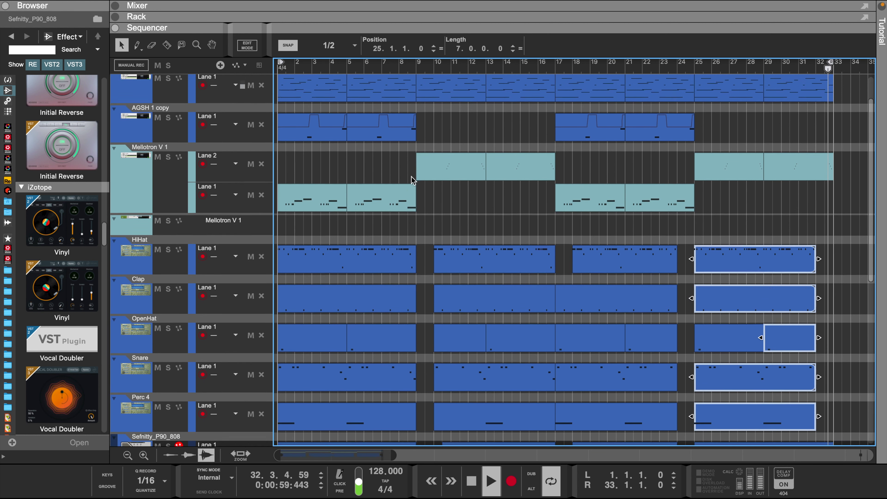
Step: Show the mixer and check the master compressor's threshold
key("F5")
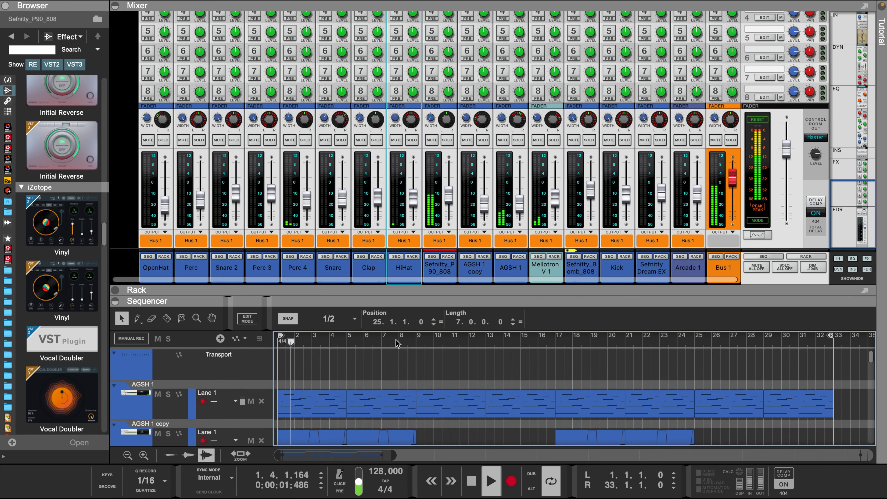
scroll(803, 181, "up", 5)
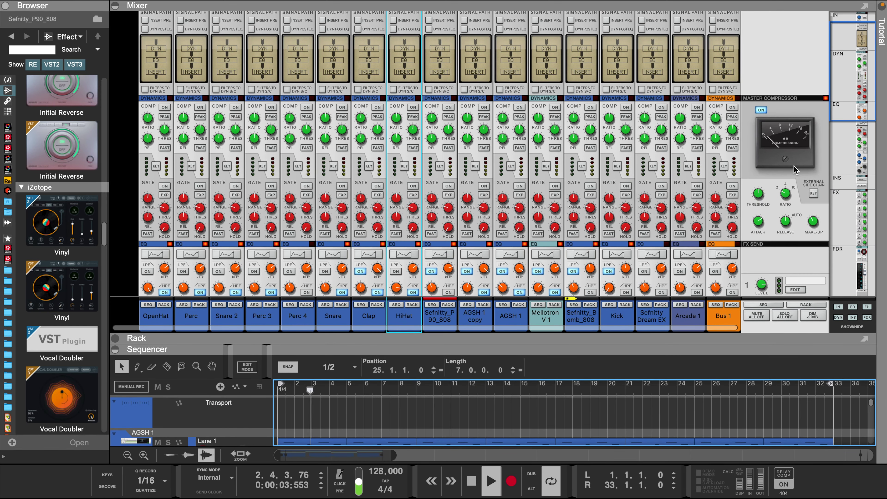
left_click(760, 195)
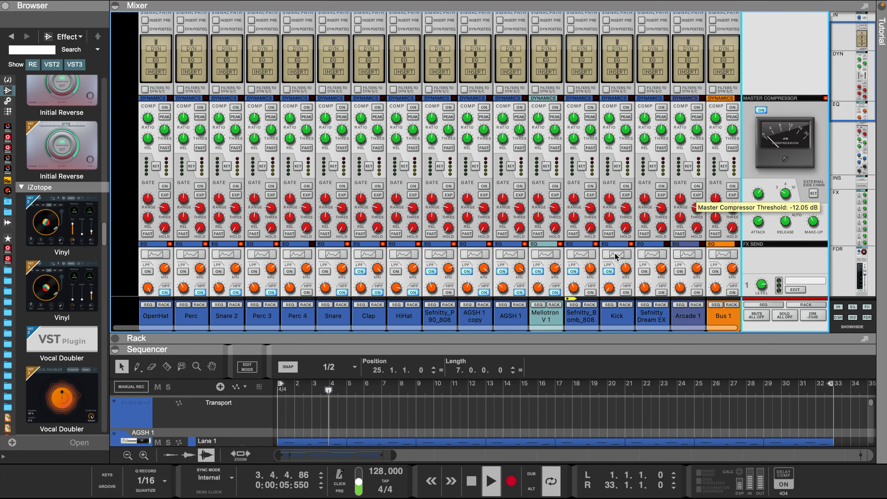
Step: Enlarge the sequencer and examine the note patterns in the drum and Sefnitty_P90_808 clips up close
left_click_drag(515, 349, 506, 102)
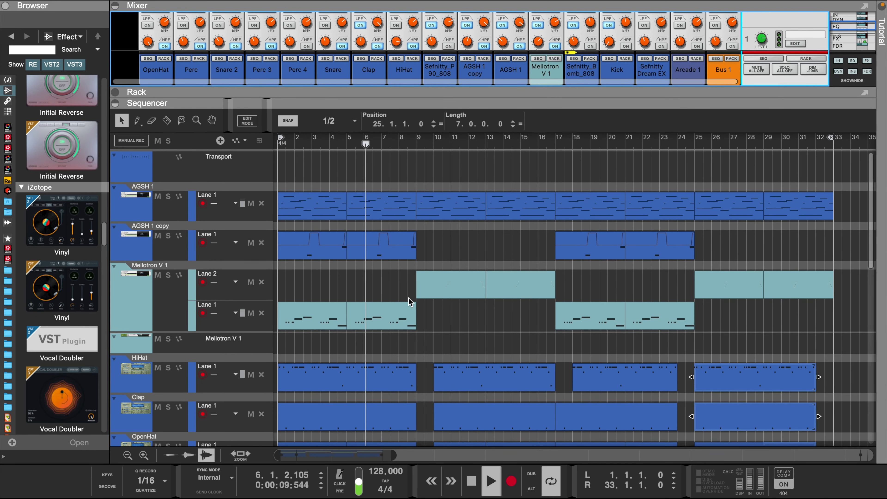
scroll(410, 302, "down", 2)
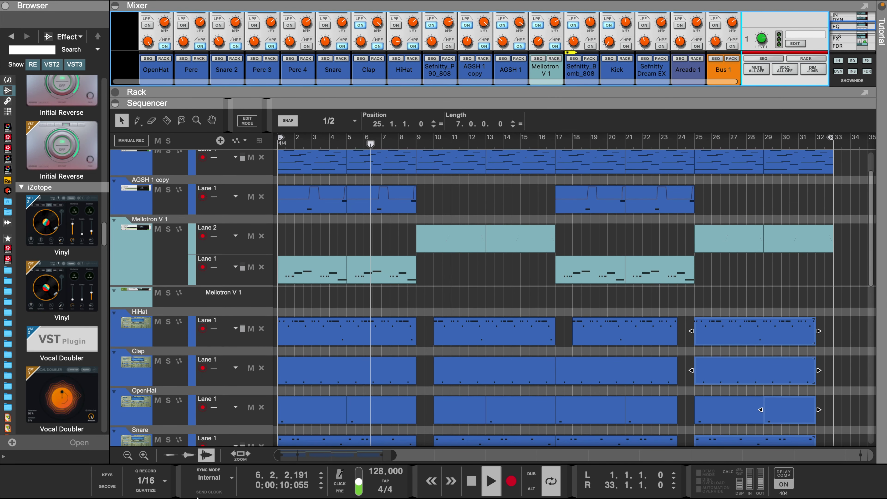
left_click(143, 455)
left_click(144, 455)
scroll(410, 312, "down", 3)
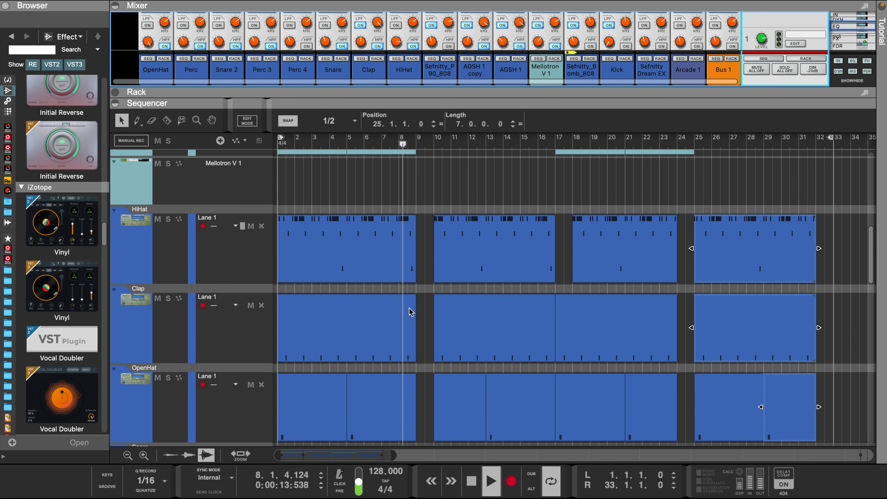
scroll(410, 312, "down", 8)
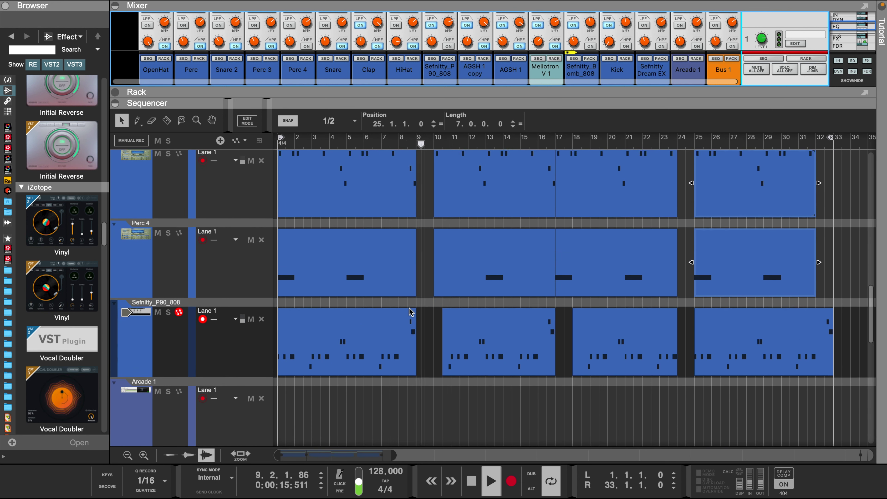
scroll(410, 312, "up", 6)
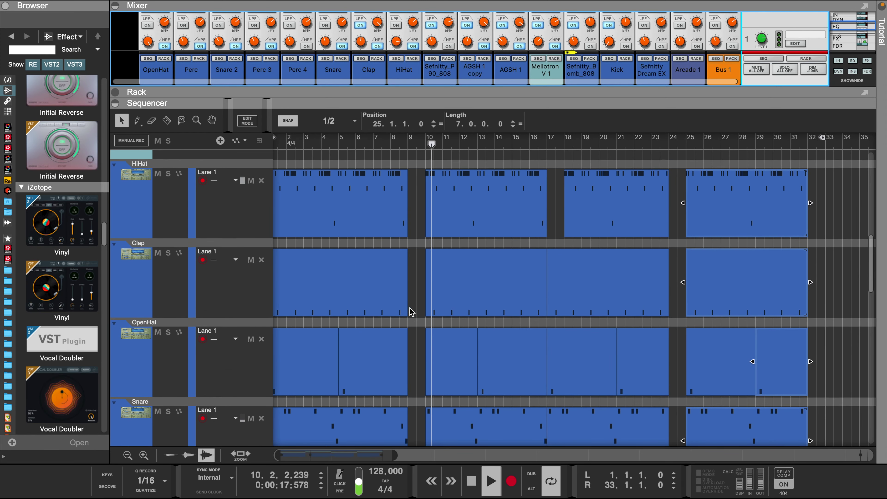
left_click(127, 457)
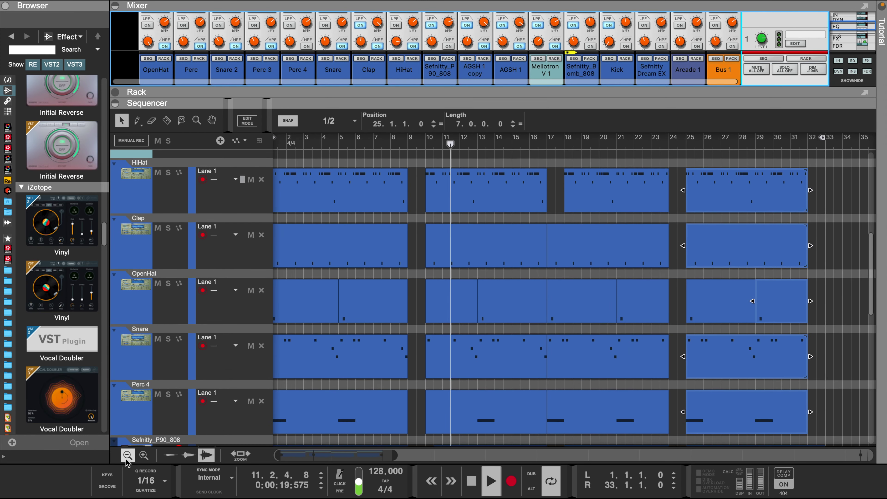
left_click(127, 459)
left_click(127, 459)
Step: Enlarge the rack and show the master section's insert effects to view the SN_MixingTemplate device
left_click_drag(446, 103, 448, 319)
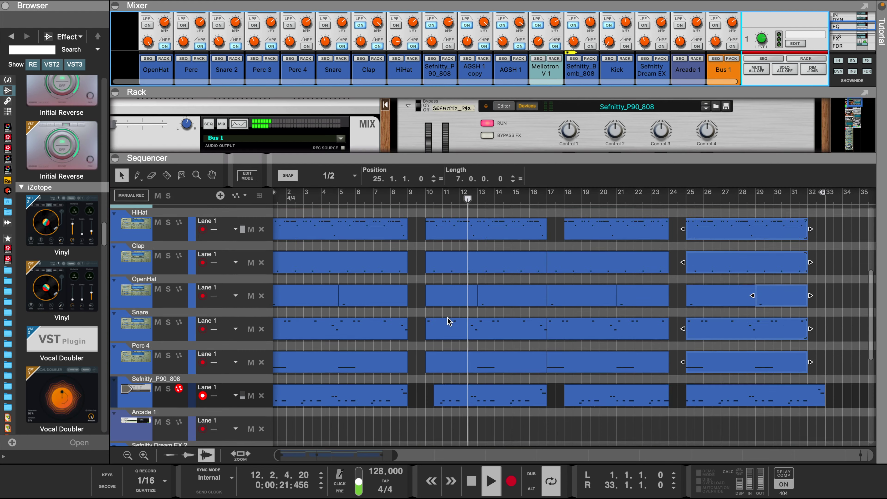
scroll(409, 246, "left", 5)
scroll(409, 246, "up", 3)
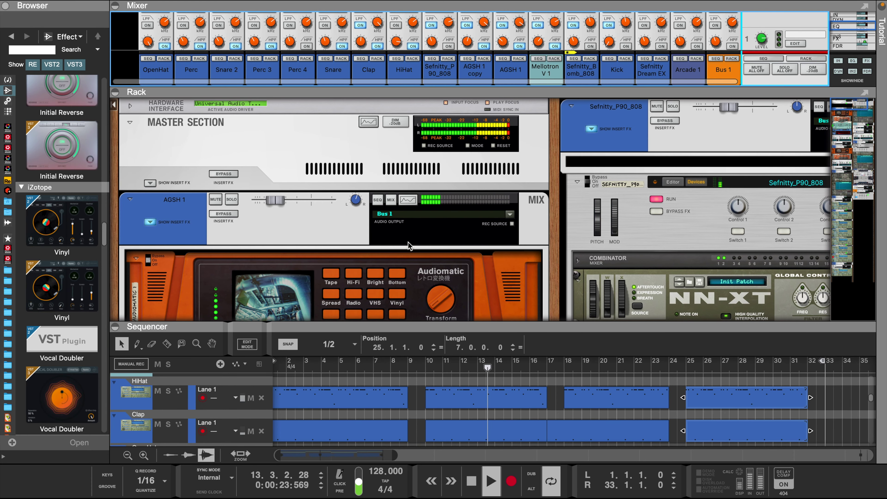
scroll(470, 226, "left", 1)
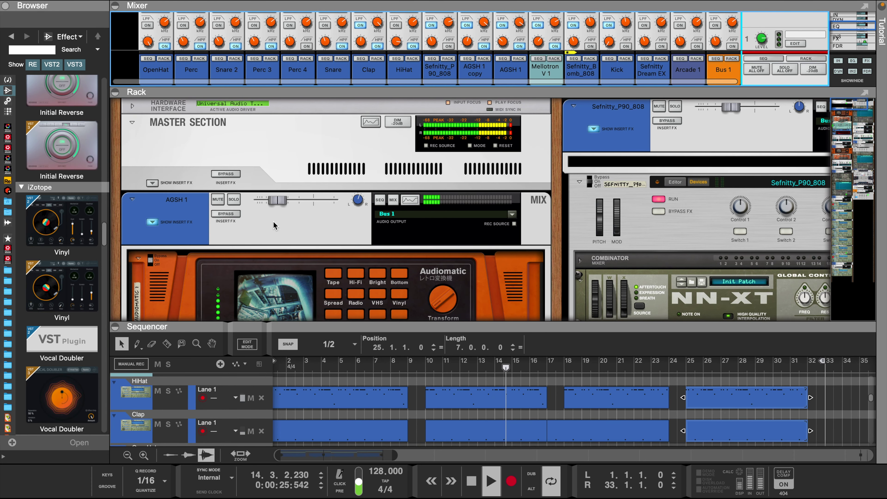
left_click(157, 182)
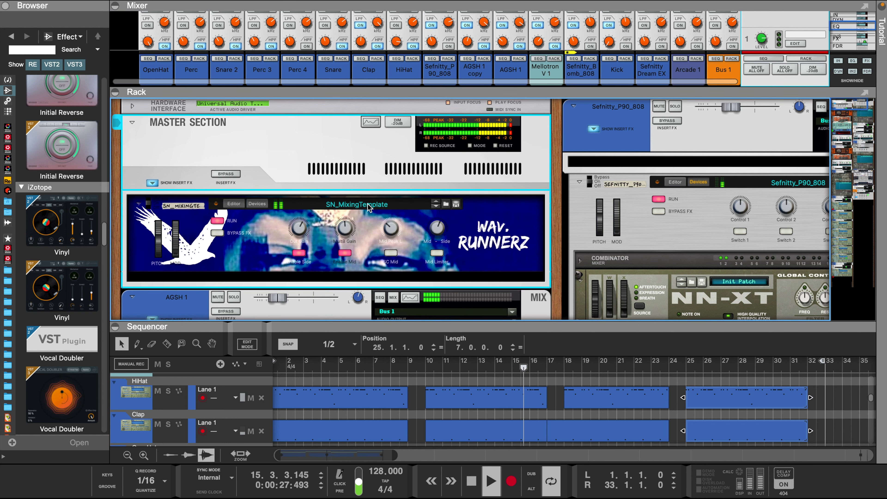
scroll(455, 268, "down", 1)
Step: Solo the AGSH 1 track to listen to it alone, enlarge the sequencer, and turn the solo off
scroll(187, 438, "up", 5)
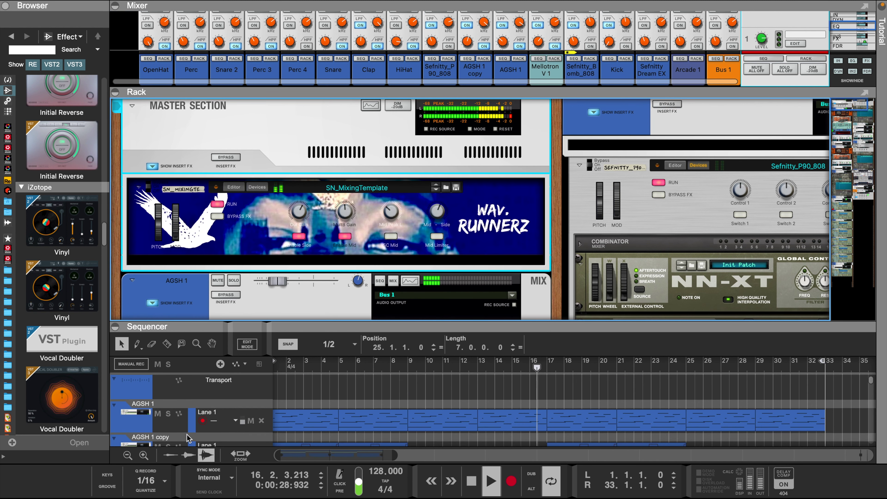
left_click(168, 414)
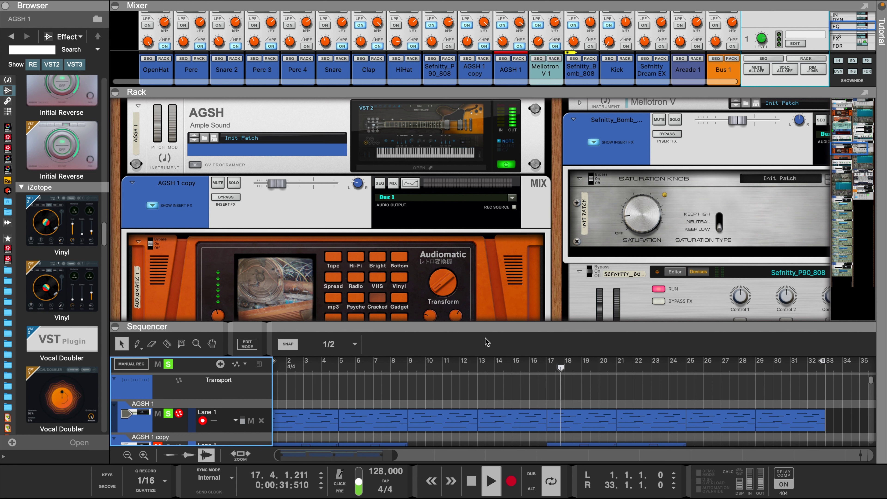
left_click_drag(489, 332, 488, 229)
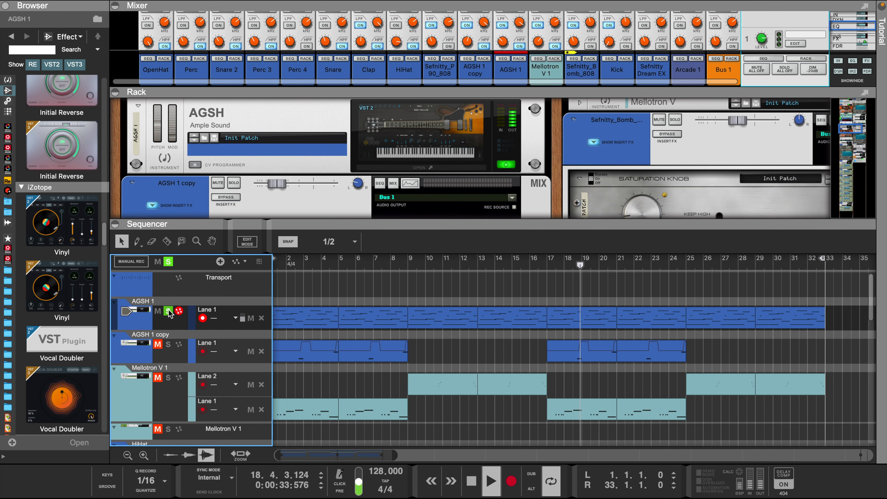
scroll(683, 334, "down", 2)
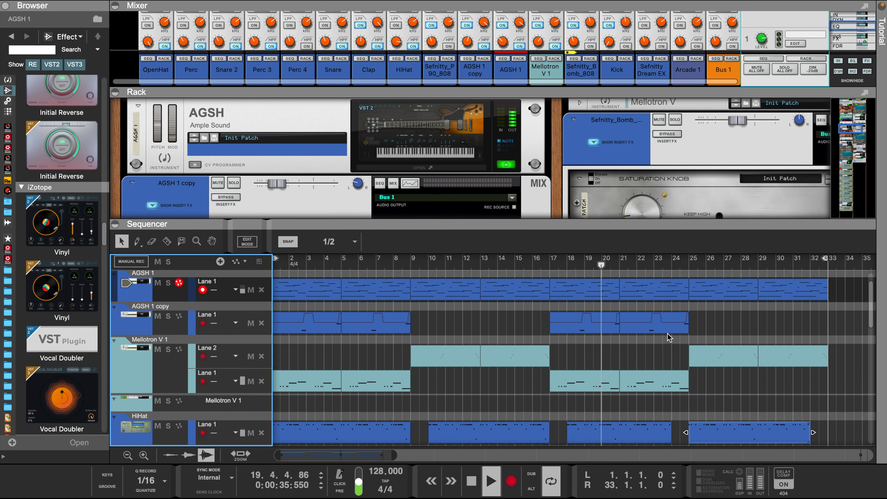
Step: Duplicate the last two AGSH 1 clips so the copies start at bar 33, and maximise the sequencer
scroll(736, 314, "right", 5)
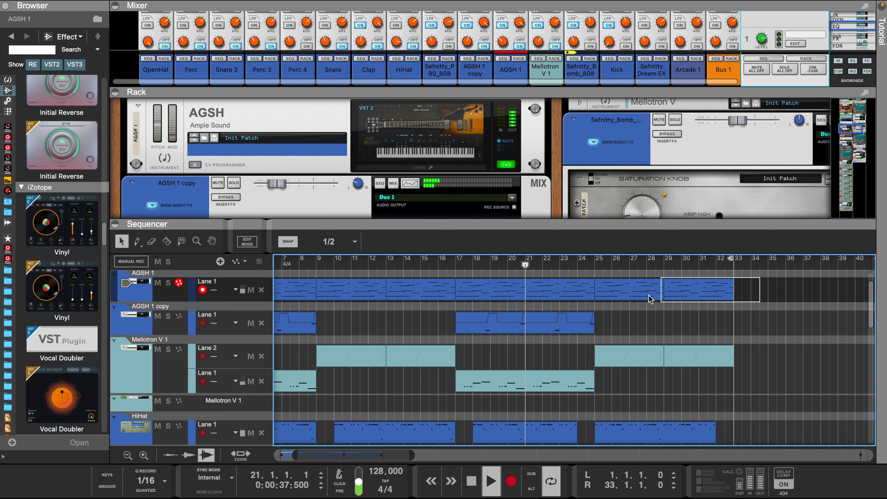
left_click_drag(648, 296, 641, 295)
key("super+d")
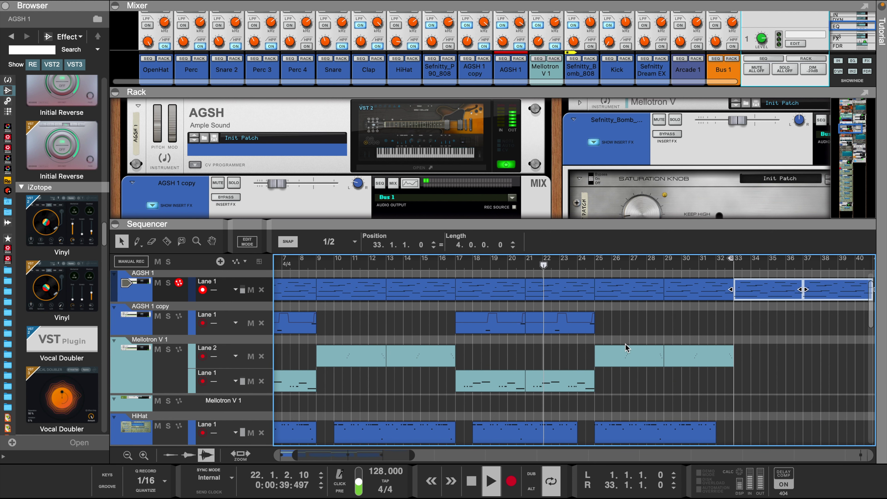
double_click(716, 224)
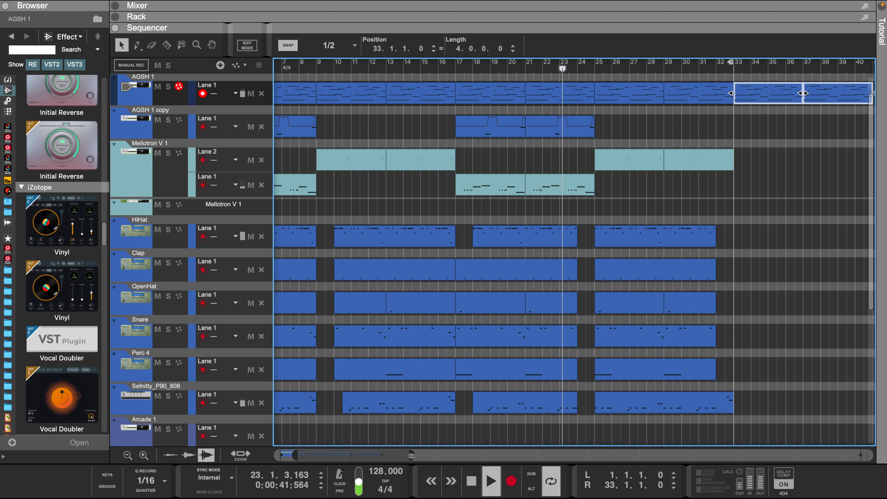
left_click_drag(412, 455, 457, 455)
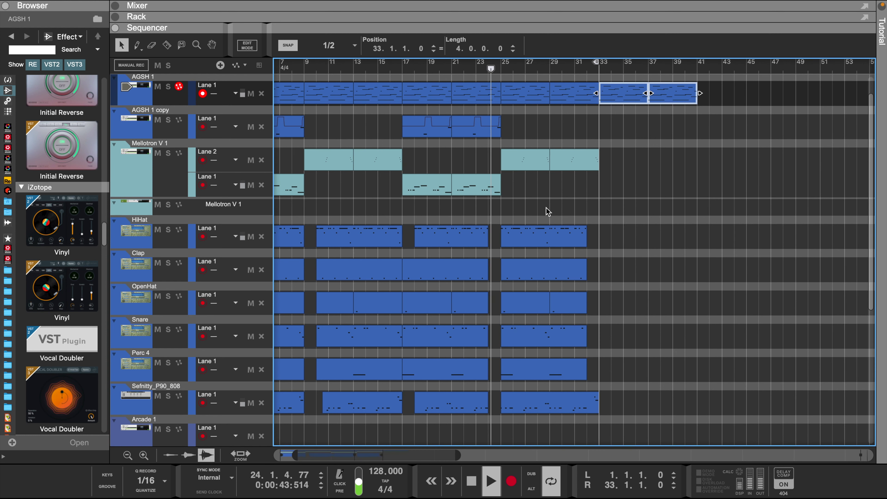
scroll(549, 209, "right", 1)
scroll(545, 206, "down", 1)
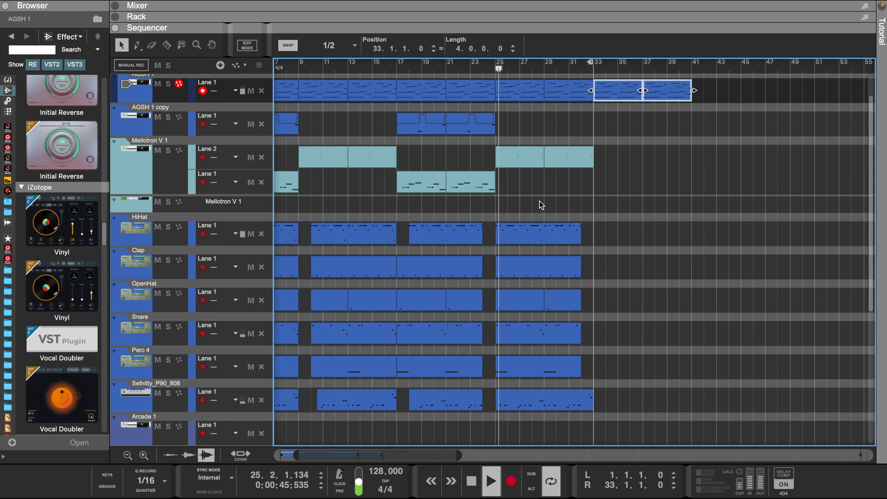
Step: Duplicate the two AGSH 1 copy clips at bar 17 so the copies start at bar 33, and move the right locator to bar 42
scroll(540, 201, "left", 1)
left_click(424, 123)
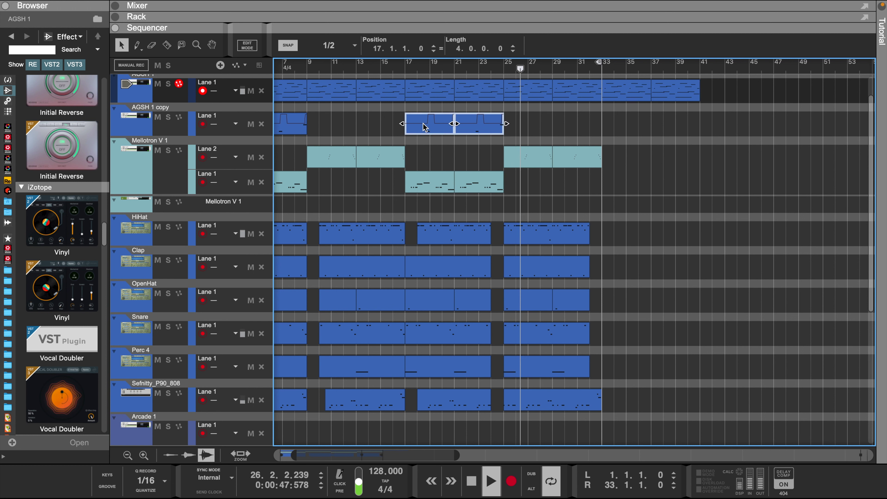
right_click(423, 123)
left_click(536, 101)
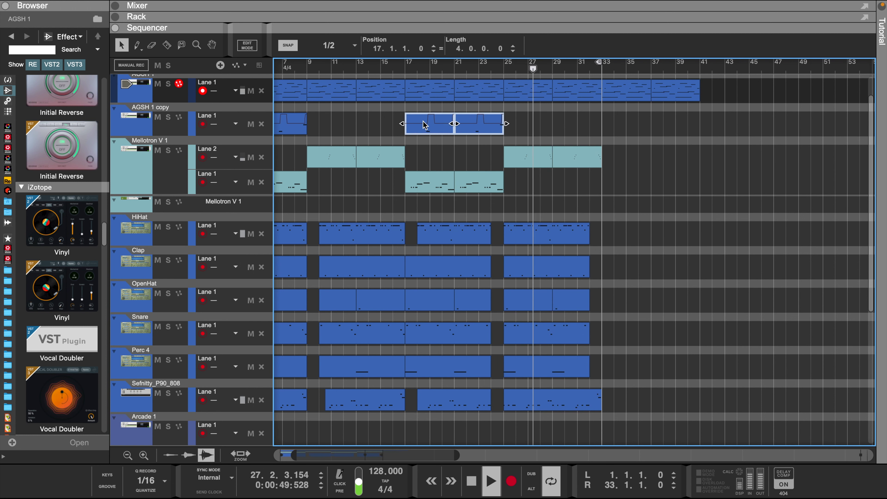
left_click_drag(423, 124, 620, 126)
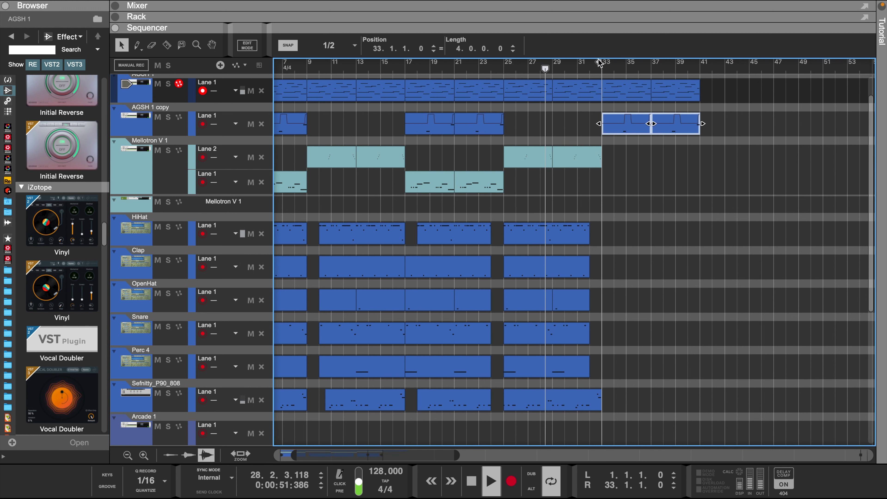
left_click_drag(599, 63, 709, 62)
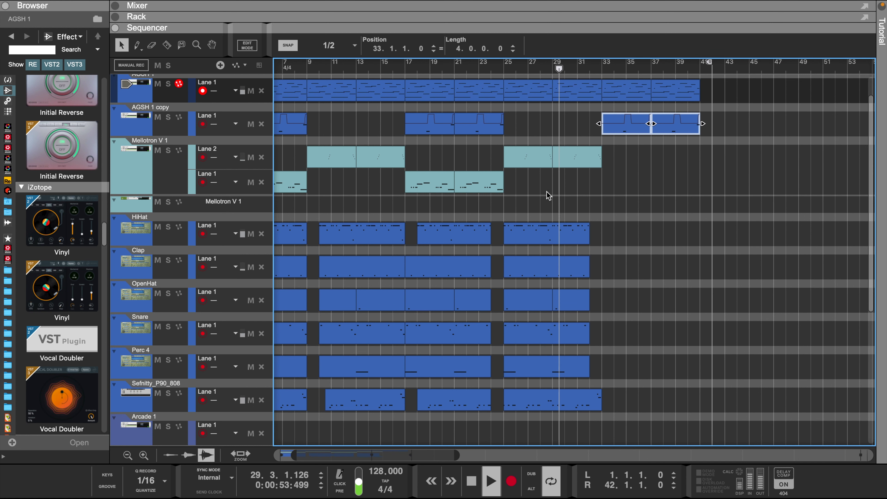
Step: Duplicate the two Mellotron V 1 Lane 1 clips at bar 17 to bar 33, and move the right locator to bar 41
left_click_drag(581, 169, 629, 181)
right_click(424, 190)
left_click(455, 181)
left_click(633, 151)
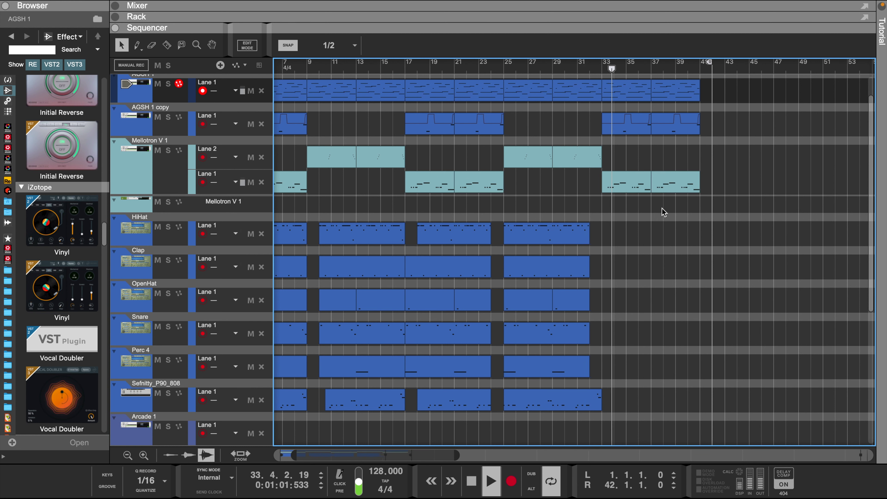
scroll(666, 184, "up", 3)
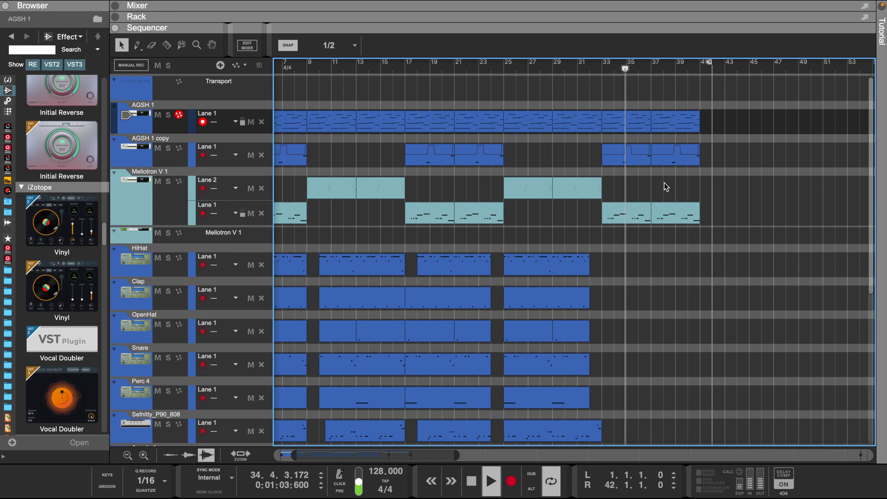
left_click_drag(709, 62, 699, 65)
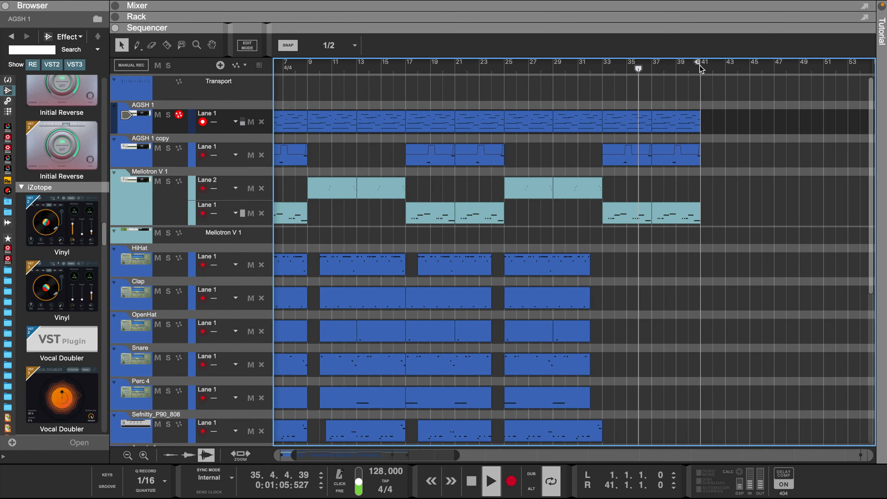